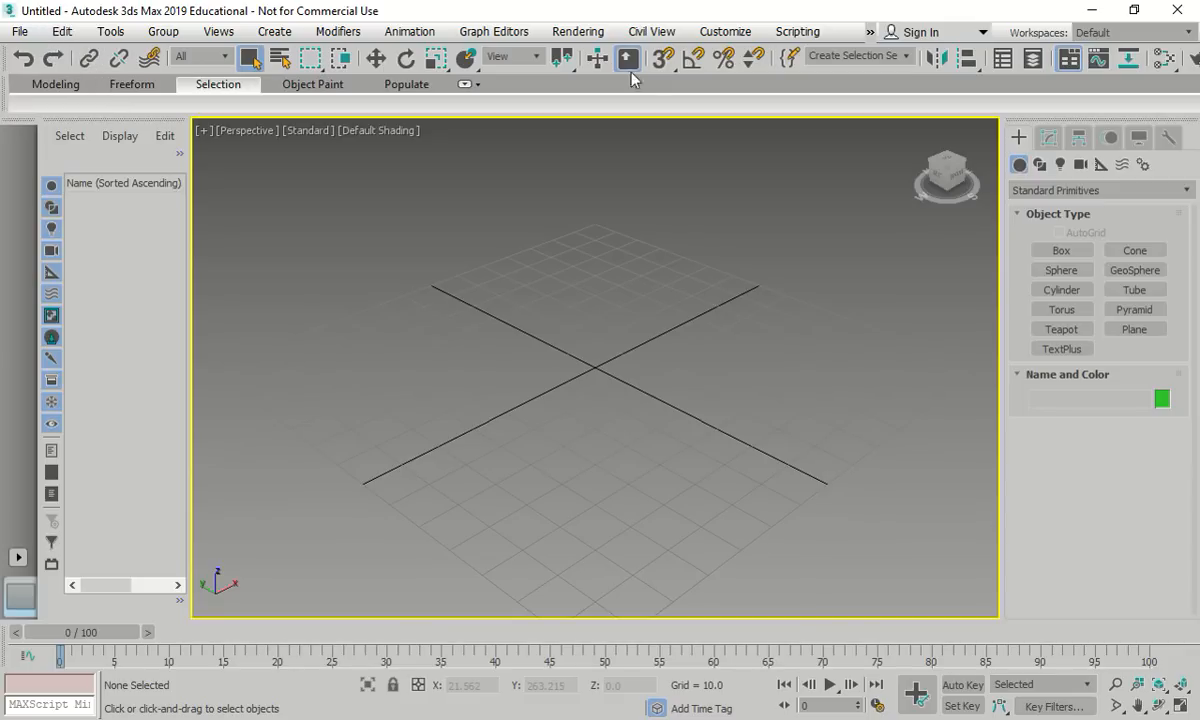
pyautogui.click(725, 31)
pyautogui.click(716, 277)
pyautogui.click(622, 535)
# Draw a tube centred on the origin in the Top view, with radii about 109 and 81 and height about 74
pyautogui.click(1134, 290)
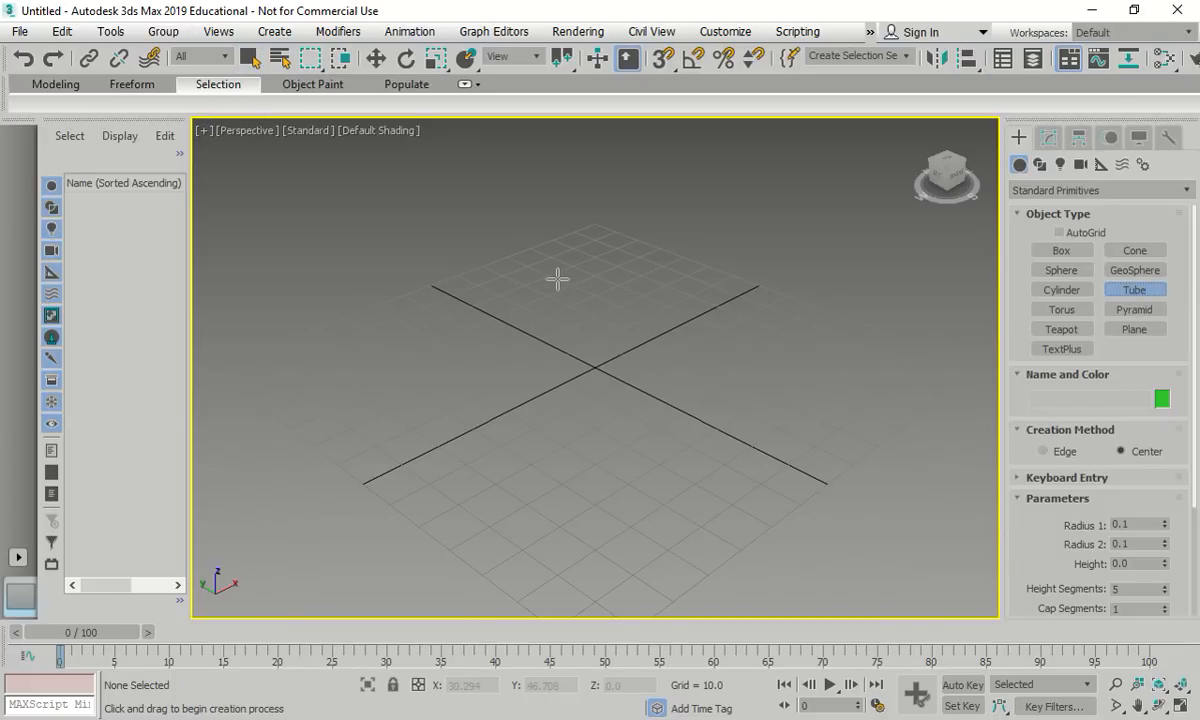
pyautogui.press('t')
pyautogui.moveTo(595, 367); pyautogui.dragTo(790, 270)
pyautogui.click(737, 281)
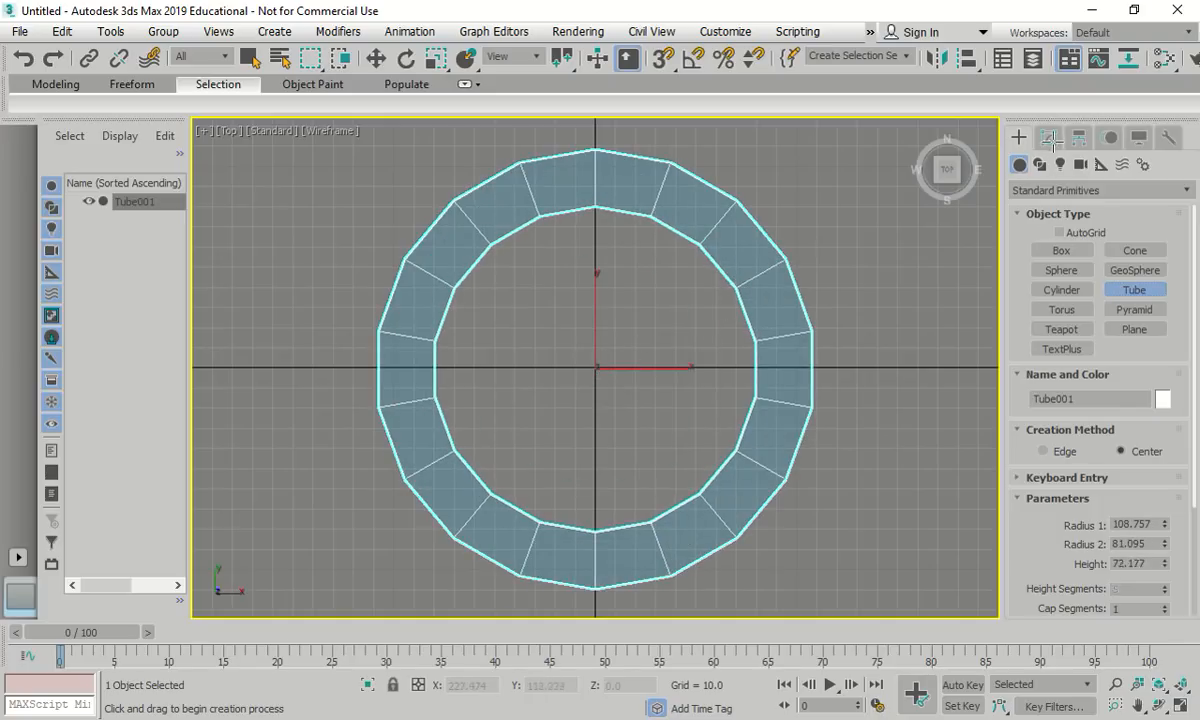
# Set the tube's Radius 1 to 20 and Radius 2 to 30
pyautogui.click(1048, 137)
pyautogui.moveTo(1148, 390); pyautogui.dragTo(1032, 391)
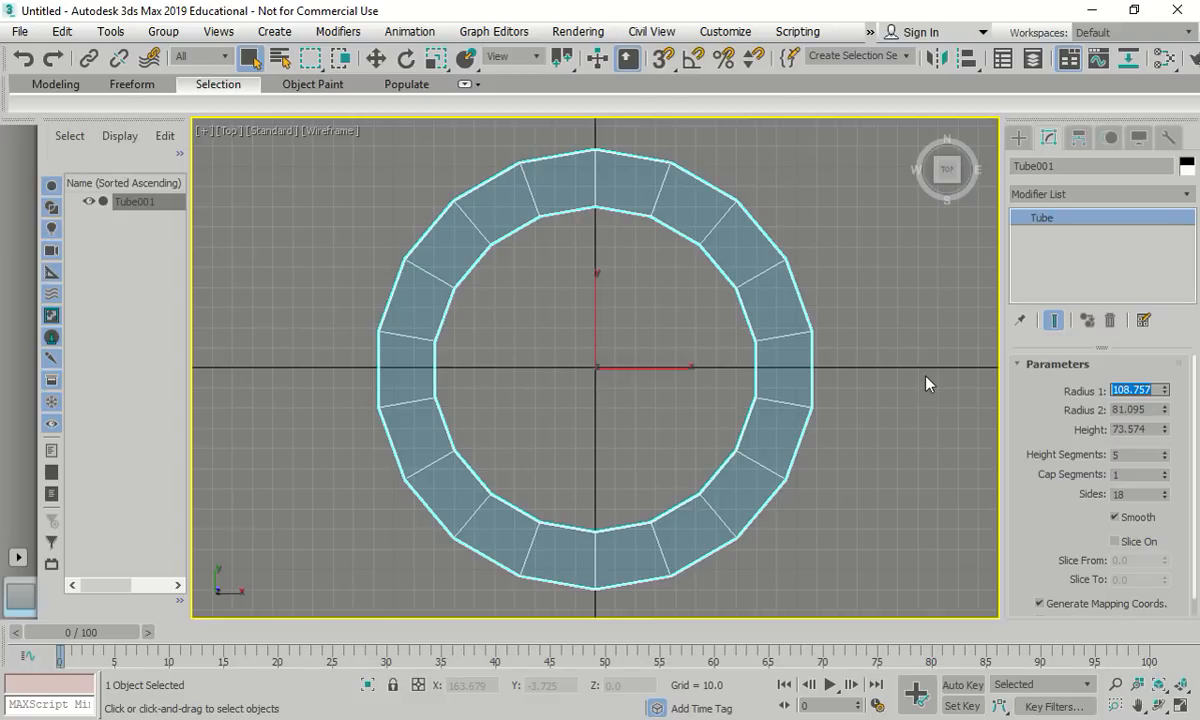
pyautogui.write('20')
pyautogui.press('Tab')
pyautogui.write('30')
pyautogui.press('Tab')
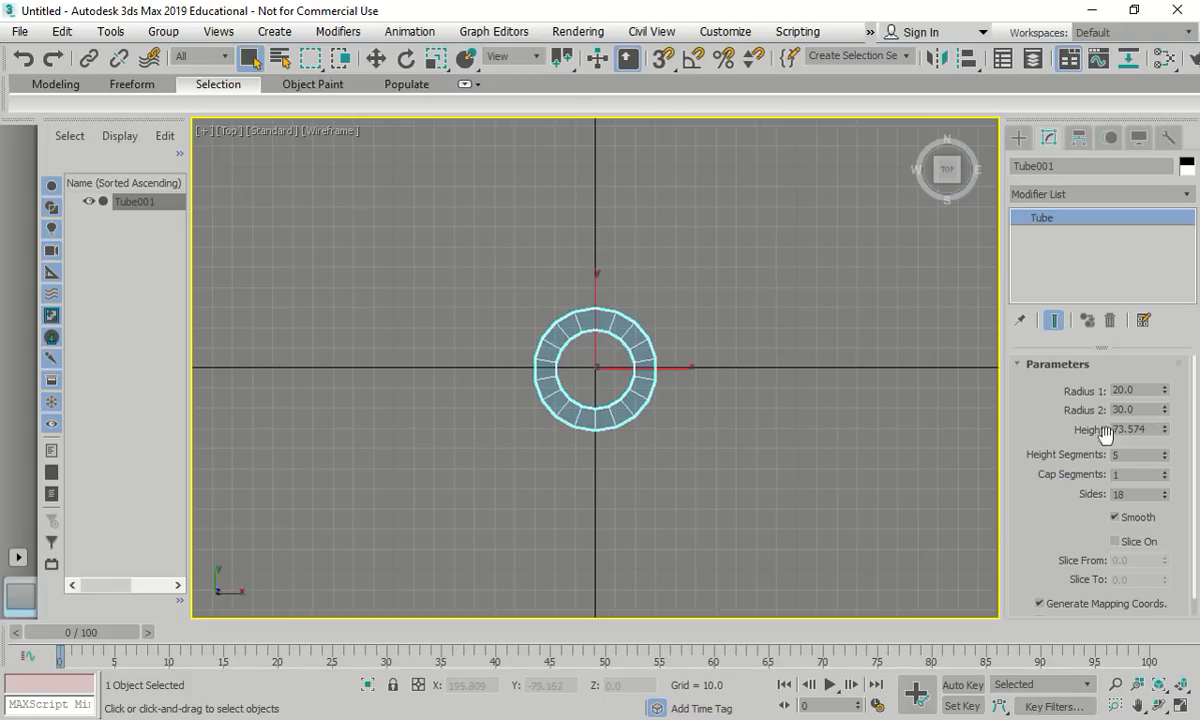
# Flatten the tube to height 0 with 1 height segment and 8 sides
pyautogui.click(1147, 409)
pyautogui.press('Tab')
pyautogui.write('0')
pyautogui.press('Tab')
pyautogui.press('Tab')
pyautogui.press('Tab')
pyautogui.press('Return')
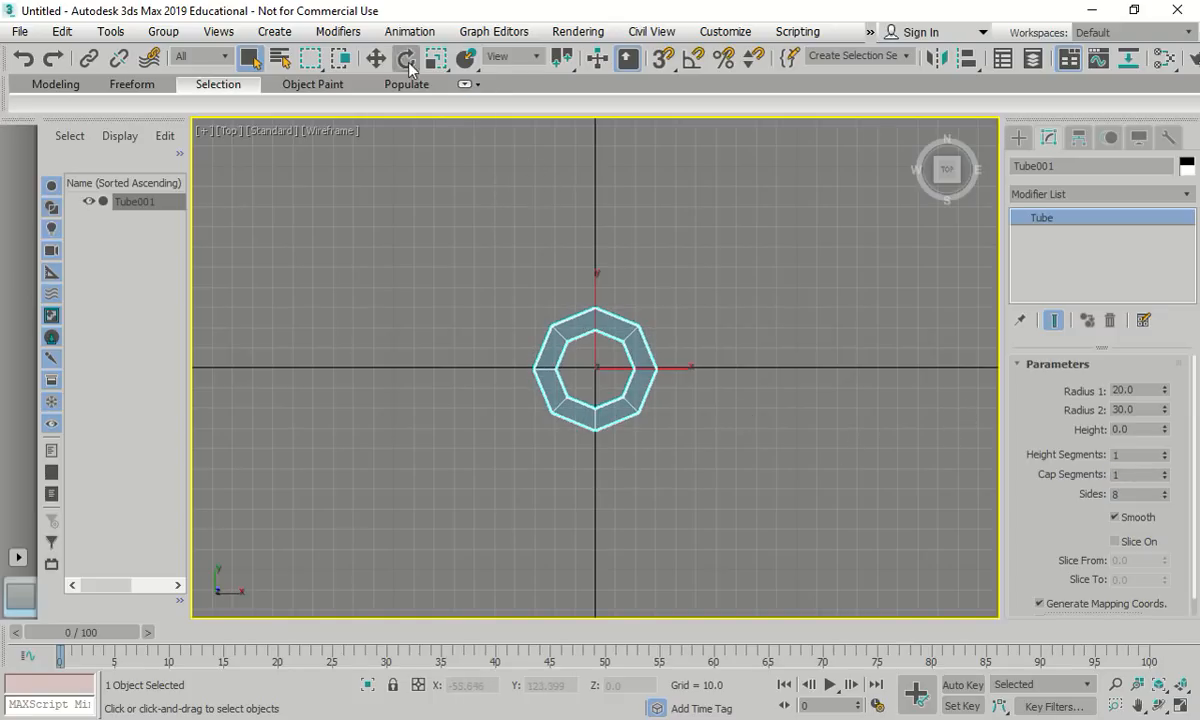
# Move the tube to exactly Y 65 in absolute world coordinates
pyautogui.rightClick(376, 58)
pyautogui.press('Tab')
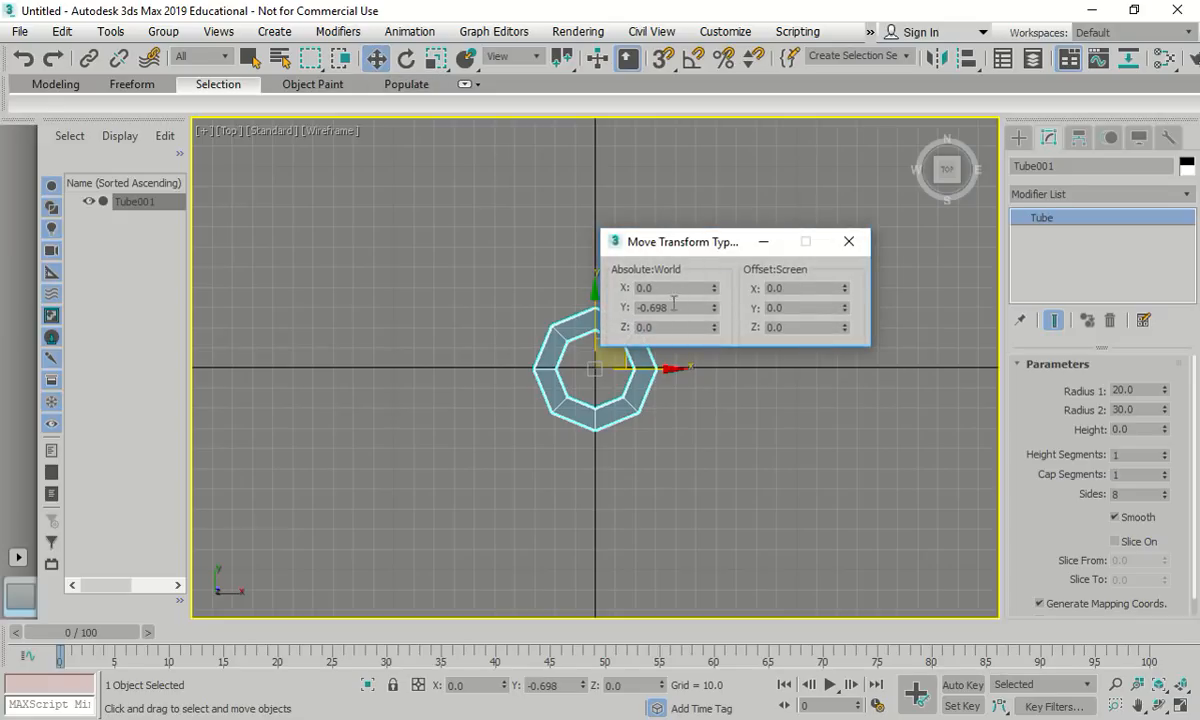
pyautogui.write('65')
pyautogui.press('Return')
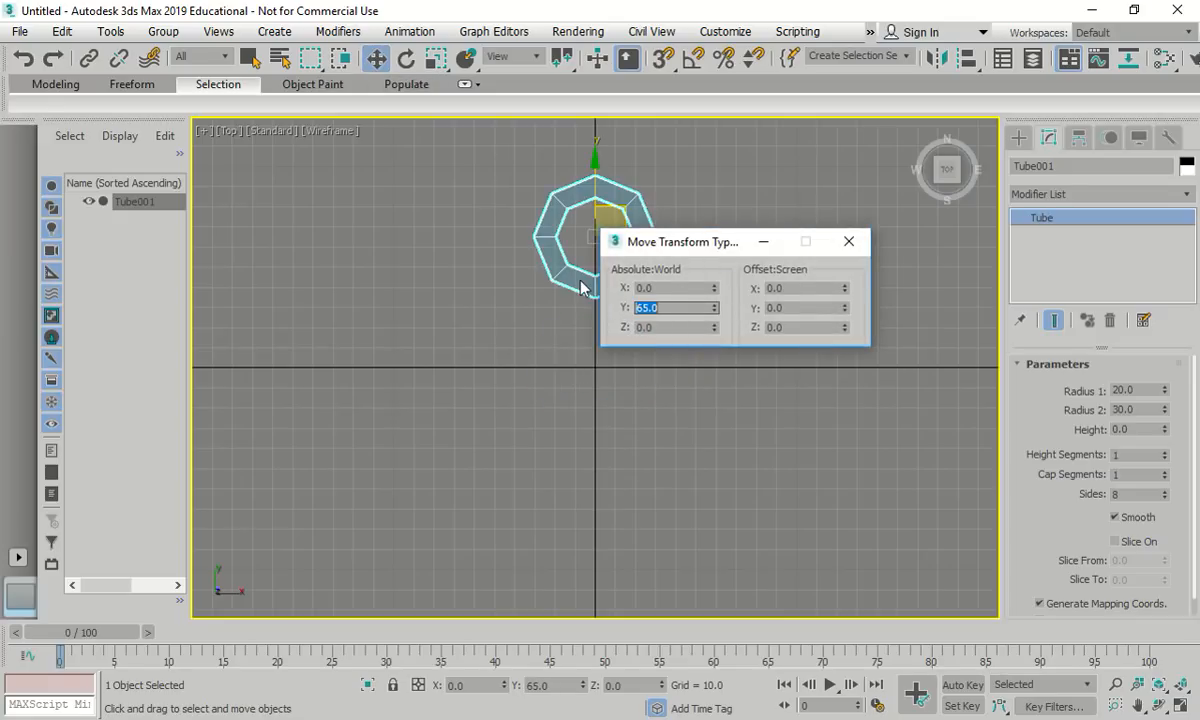
pyautogui.click(847, 244)
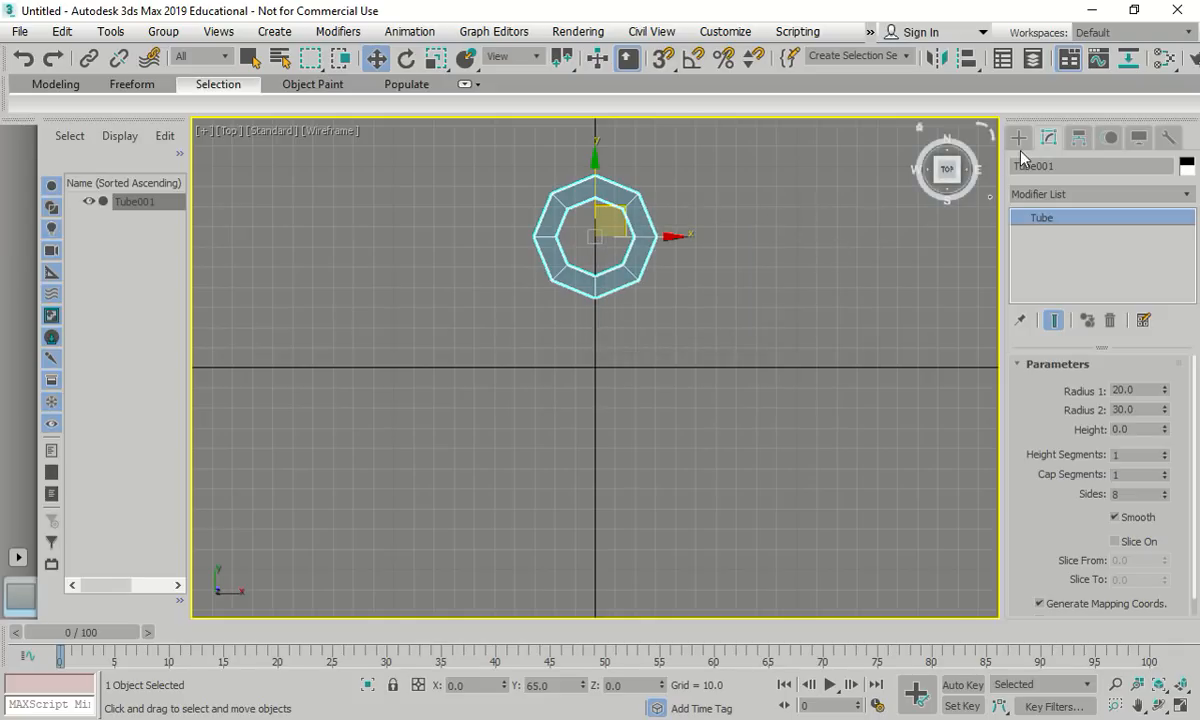
# Convert the tube to an Editable Poly
pyautogui.rightClick(640, 212)
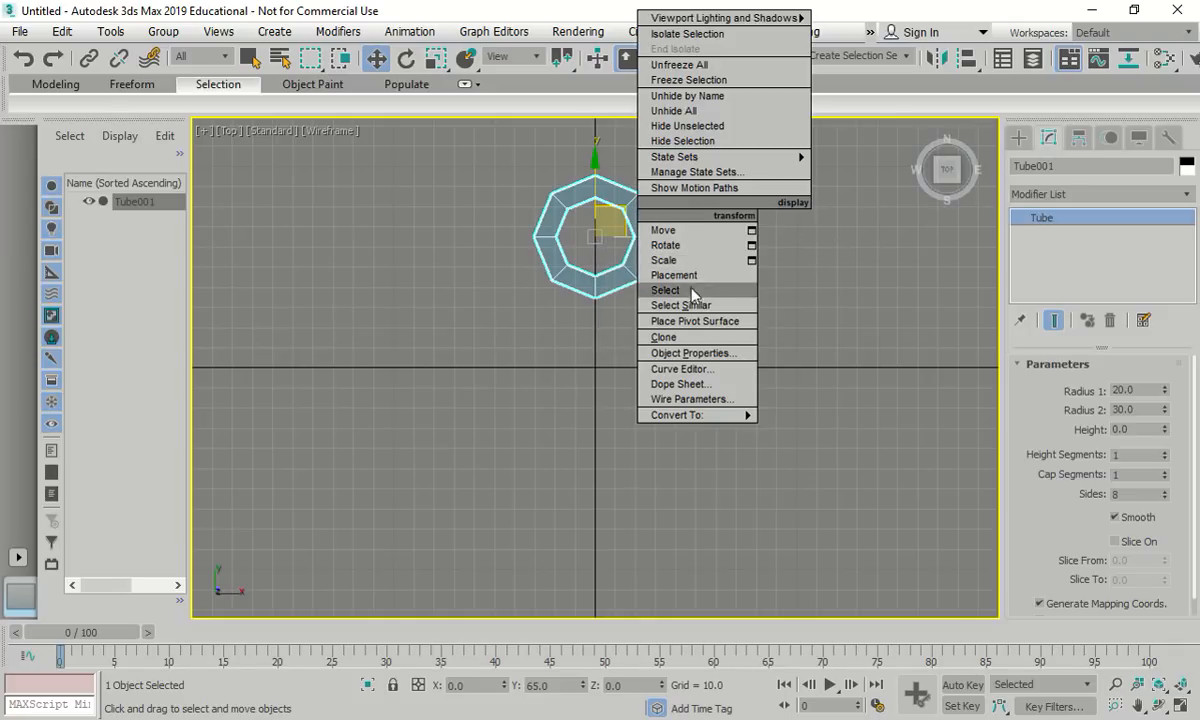
pyautogui.moveTo(700, 415)
pyautogui.click(604, 430)
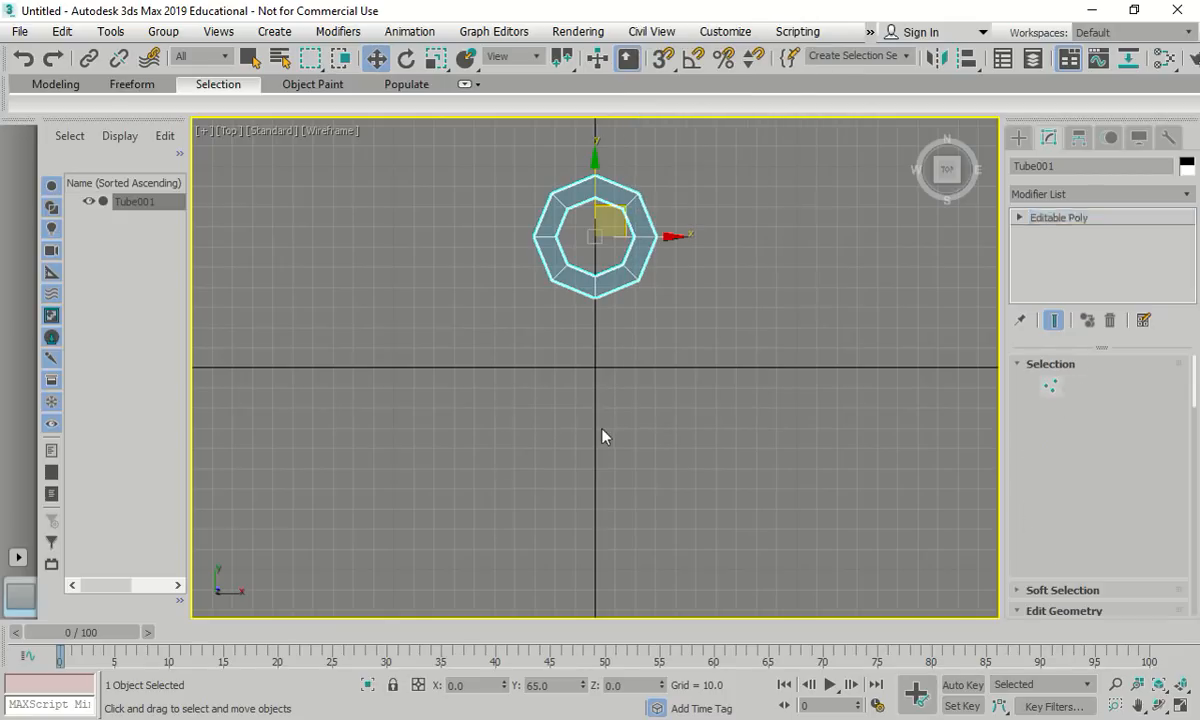
# Select all eight front-facing polygons of the ring at Polygon level with Ignore Backfacing enabled
pyautogui.click(1021, 218)
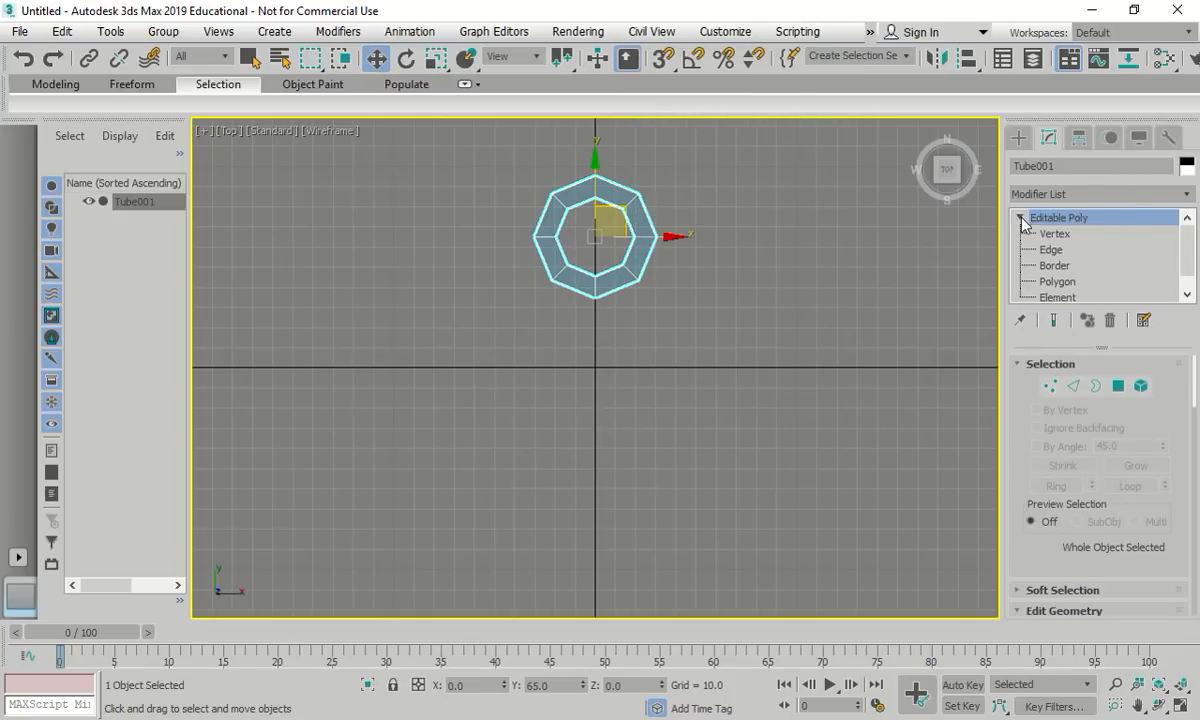
pyautogui.click(1056, 282)
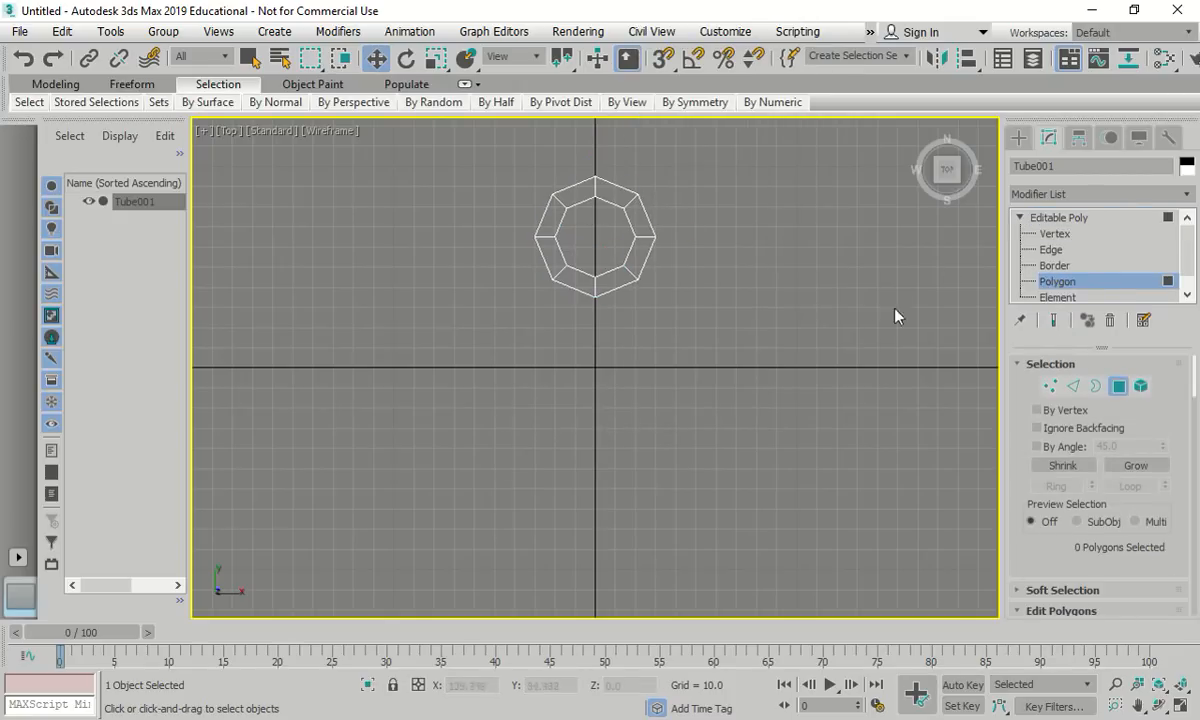
pyautogui.click(1058, 428)
pyautogui.scroll(3, 545, 200)
pyautogui.click(558, 250)
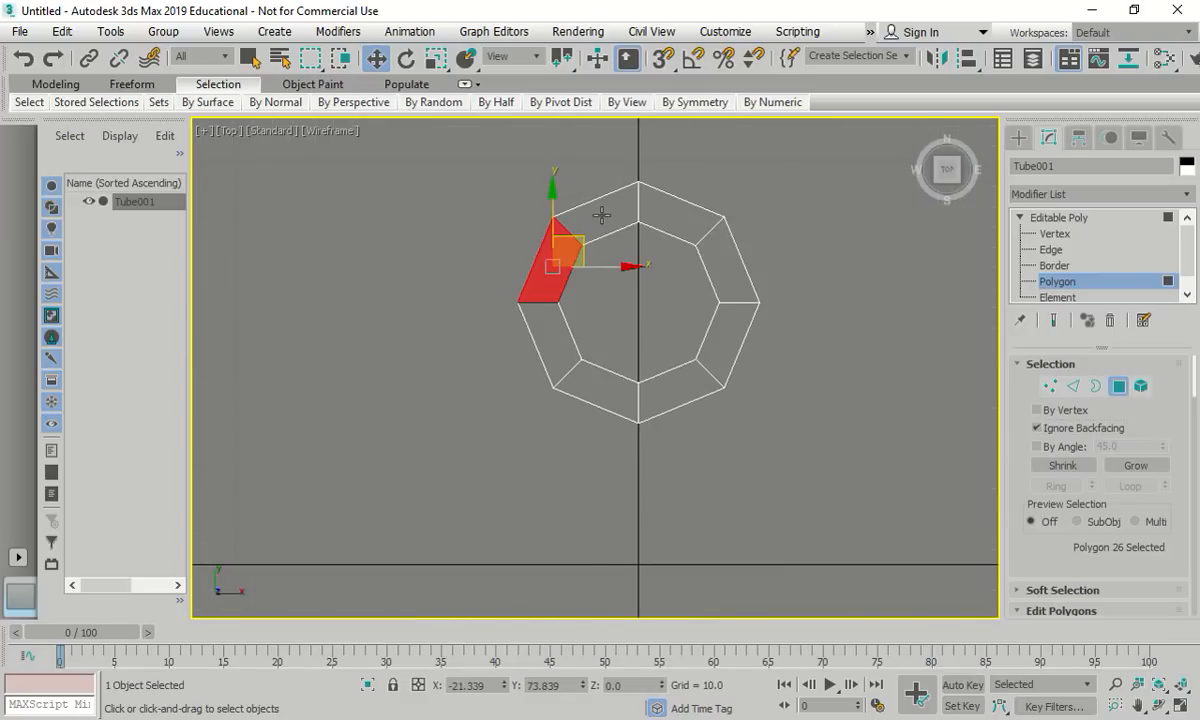
pyautogui.keyDown('ctrl'); pyautogui.click(603, 212); pyautogui.keyUp('ctrl')
pyautogui.keyDown('ctrl'); pyautogui.click(680, 204); pyautogui.keyUp('ctrl')
pyautogui.keyDown('ctrl'); pyautogui.click(715, 268); pyautogui.keyUp('ctrl')
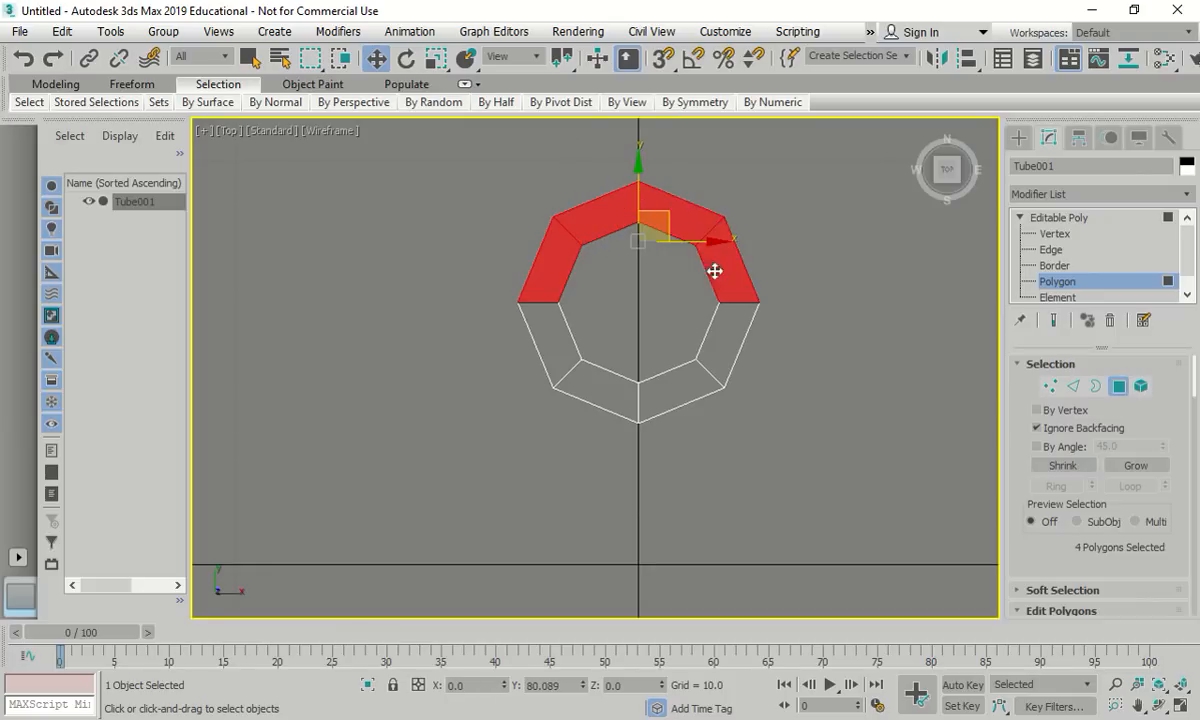
pyautogui.keyDown('ctrl'); pyautogui.click(712, 325); pyautogui.keyUp('ctrl')
pyautogui.keyDown('ctrl'); pyautogui.click(683, 371); pyautogui.keyUp('ctrl')
pyautogui.keyDown('ctrl'); pyautogui.click(592, 396); pyautogui.keyUp('ctrl')
pyautogui.keyDown('ctrl'); pyautogui.click(559, 353); pyautogui.keyUp('ctrl')
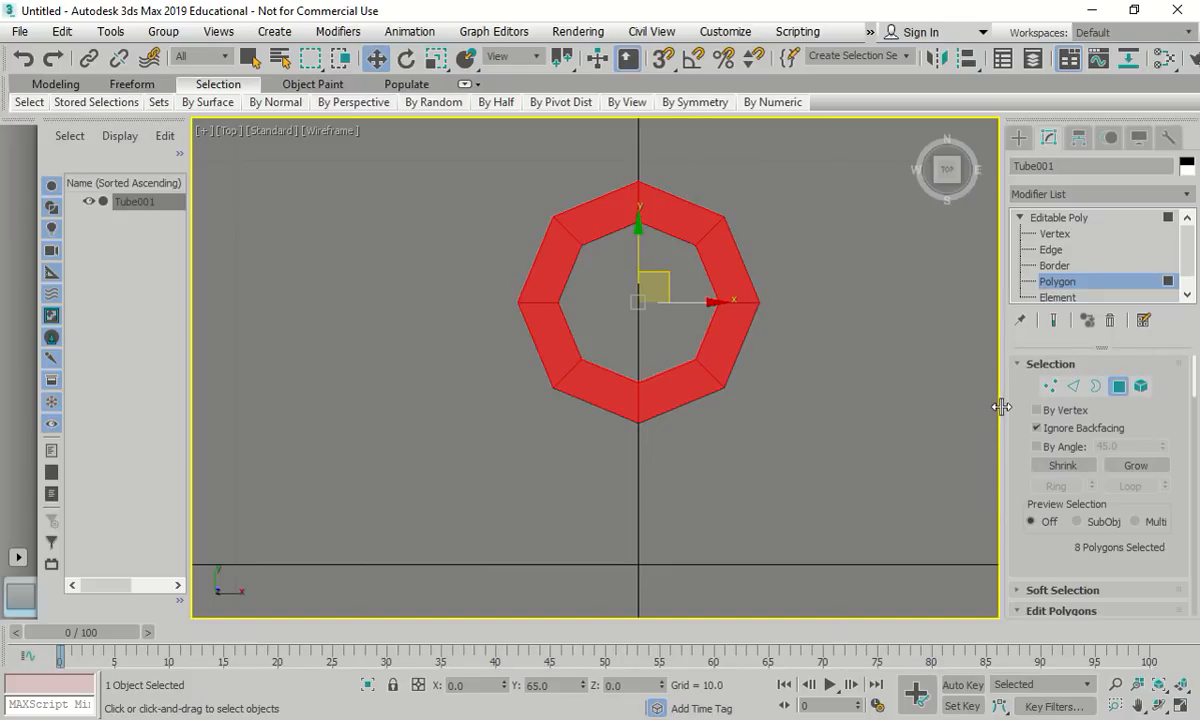
# Grow the polygon selection, clear it and return to the whole object level
pyautogui.hotkey('ctrl', 'pageup')
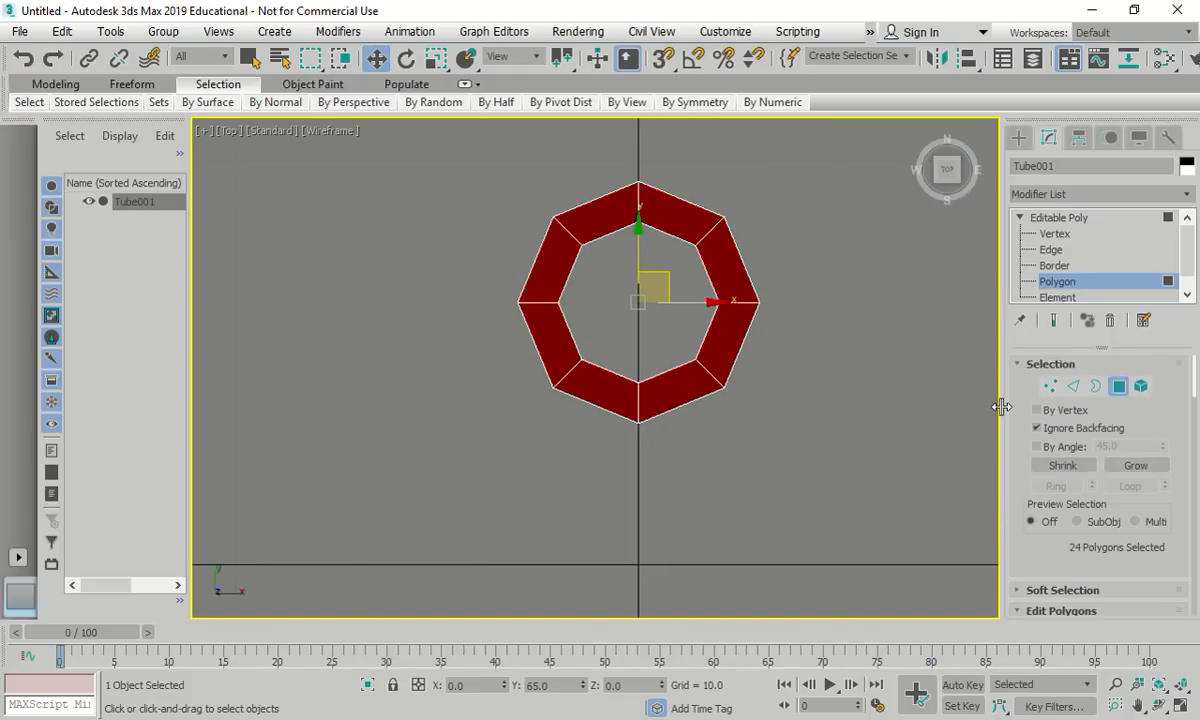
pyautogui.hotkey('ctrl', 'd')
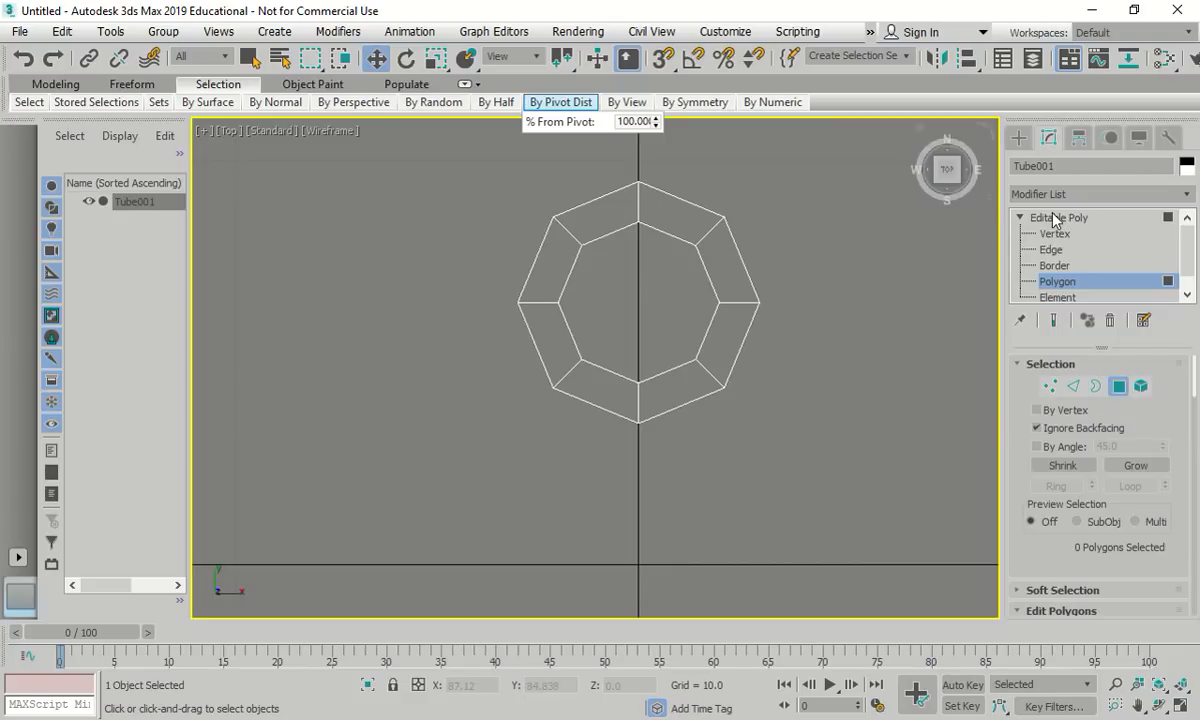
pyautogui.press('4')
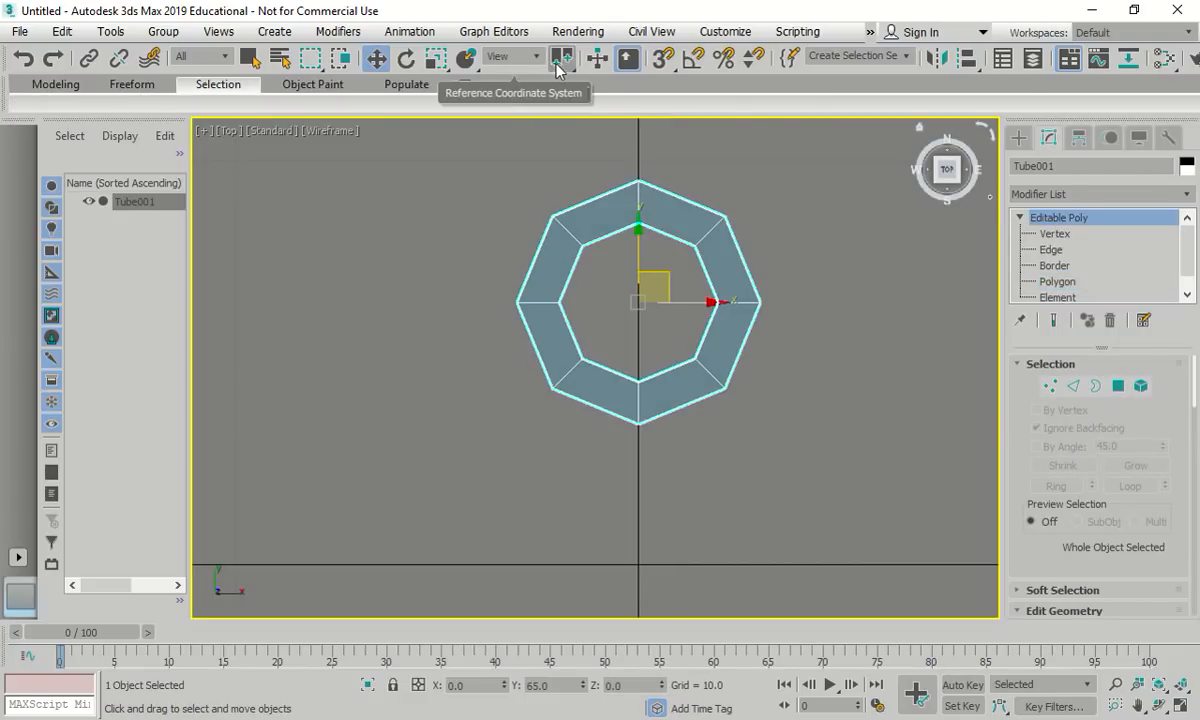
# Set transforms to use the transform coordinate center and the working pivot at the world origin
pyautogui.moveTo(562, 58); pyautogui.dragTo(558, 143)
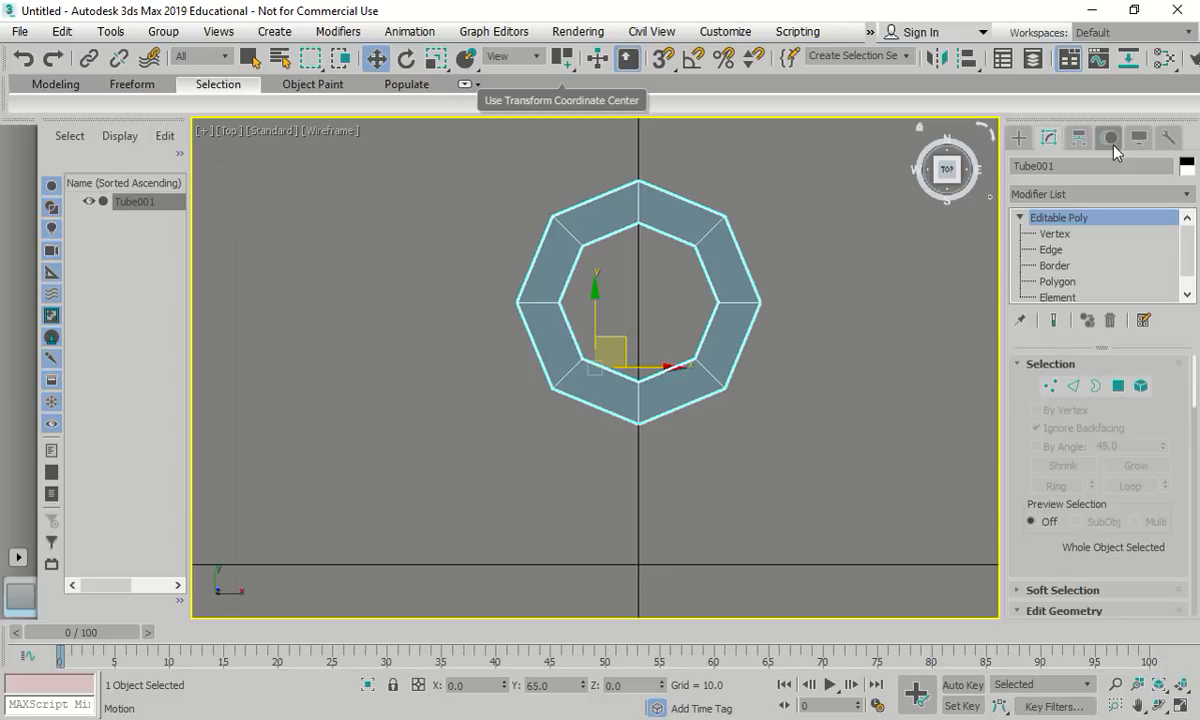
pyautogui.click(1078, 137)
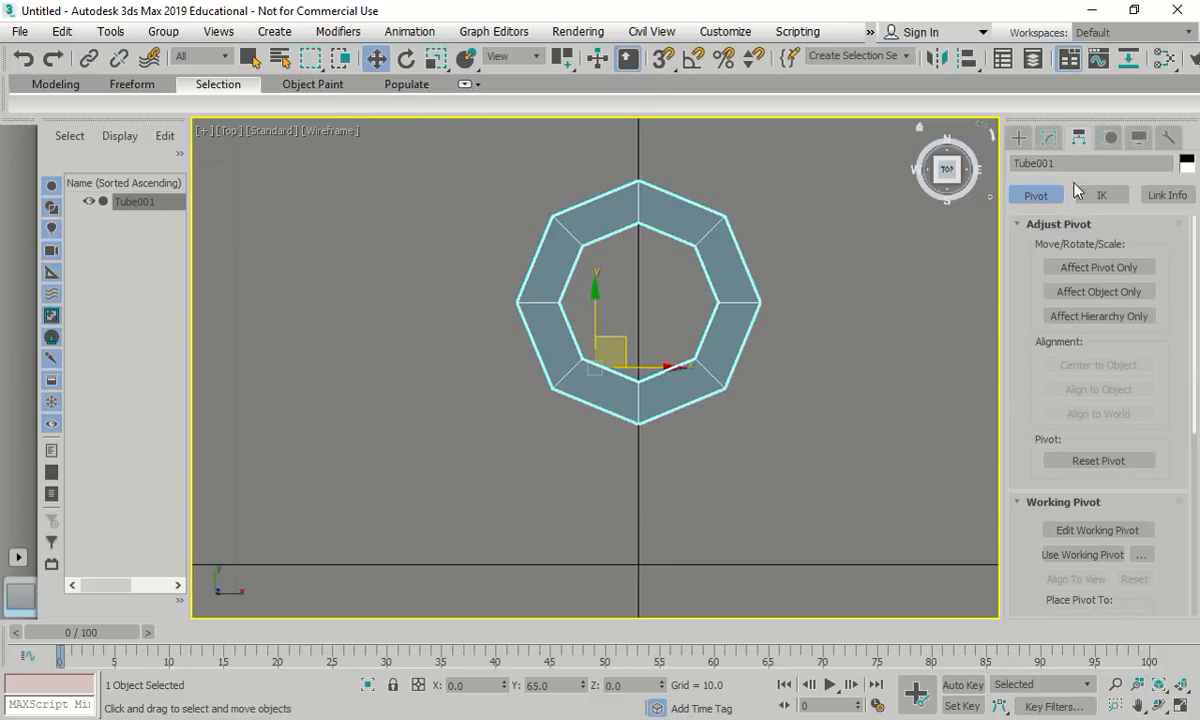
pyautogui.click(1088, 555)
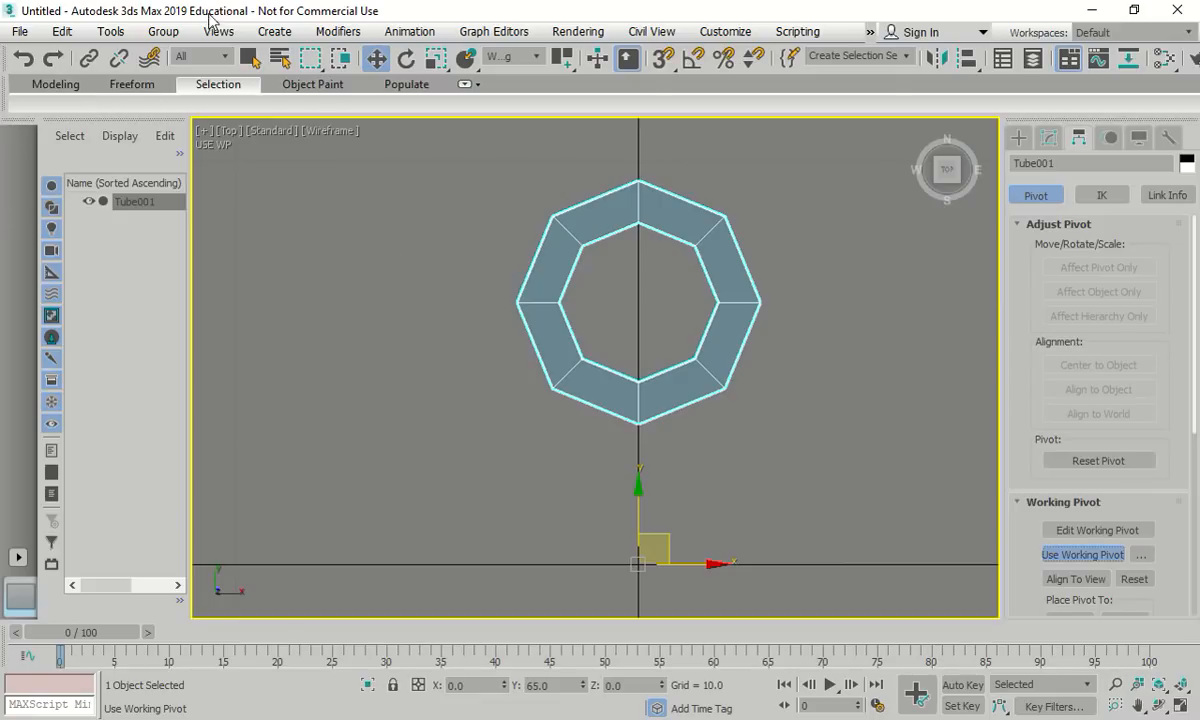
# Array the ring around the working pivot with a count of 6, as copies, rotated a total of 360 degrees about Z
pyautogui.click(110, 31)
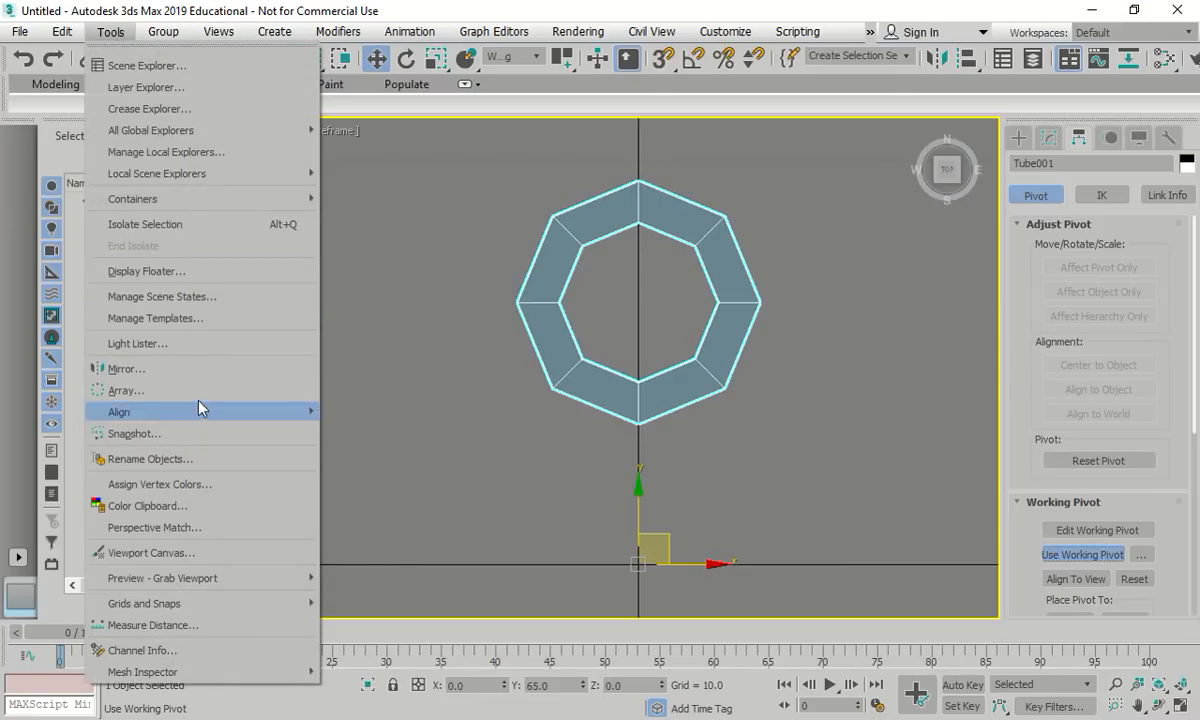
pyautogui.click(126, 390)
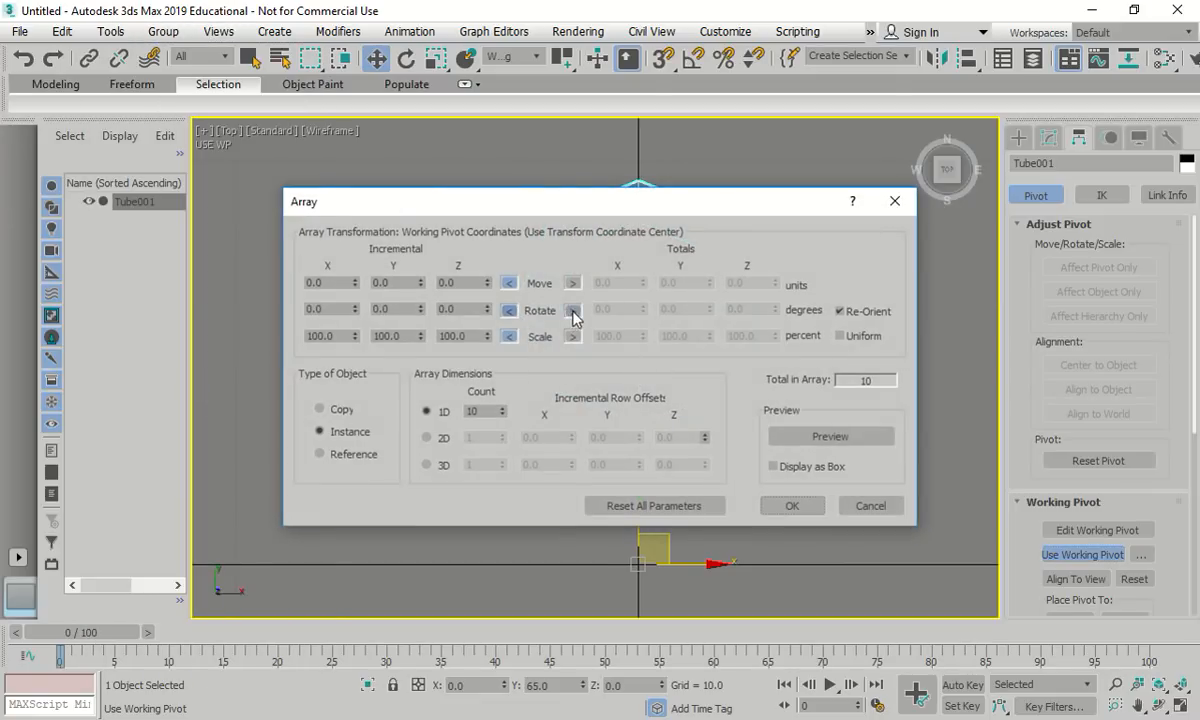
pyautogui.click(572, 310)
pyautogui.doubleClick(741, 308)
pyautogui.write('360')
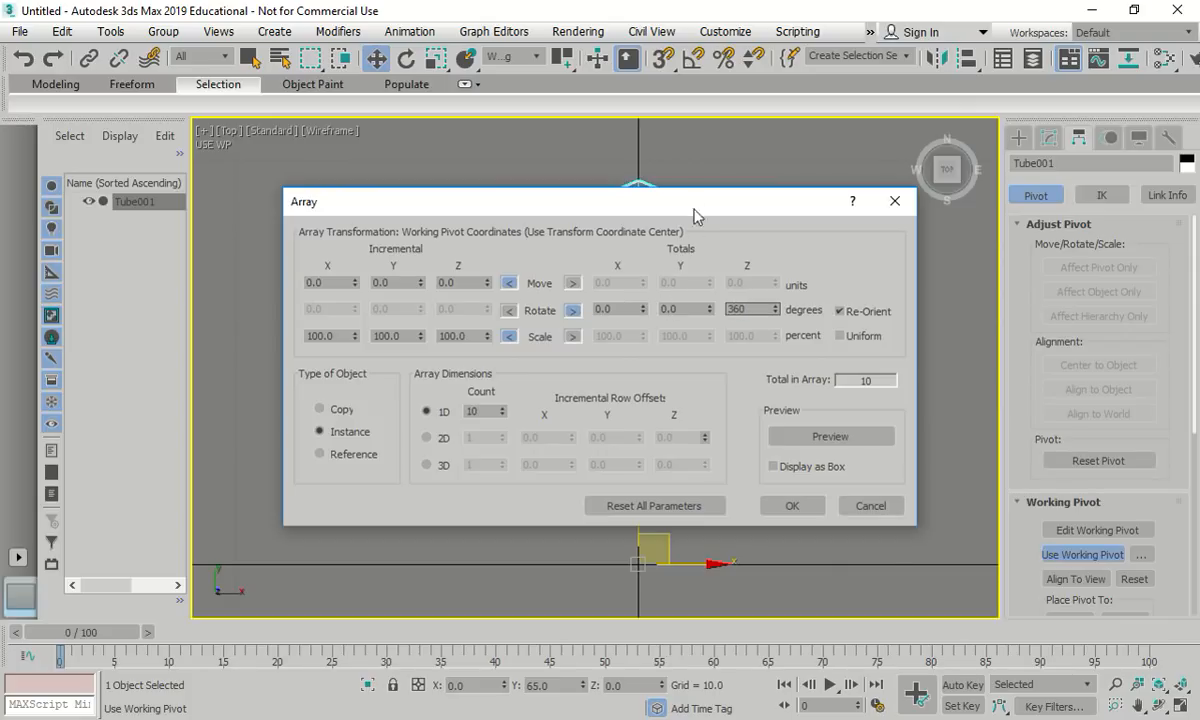
pyautogui.moveTo(697, 215); pyautogui.dragTo(587, 137)
pyautogui.doubleClick(364, 333)
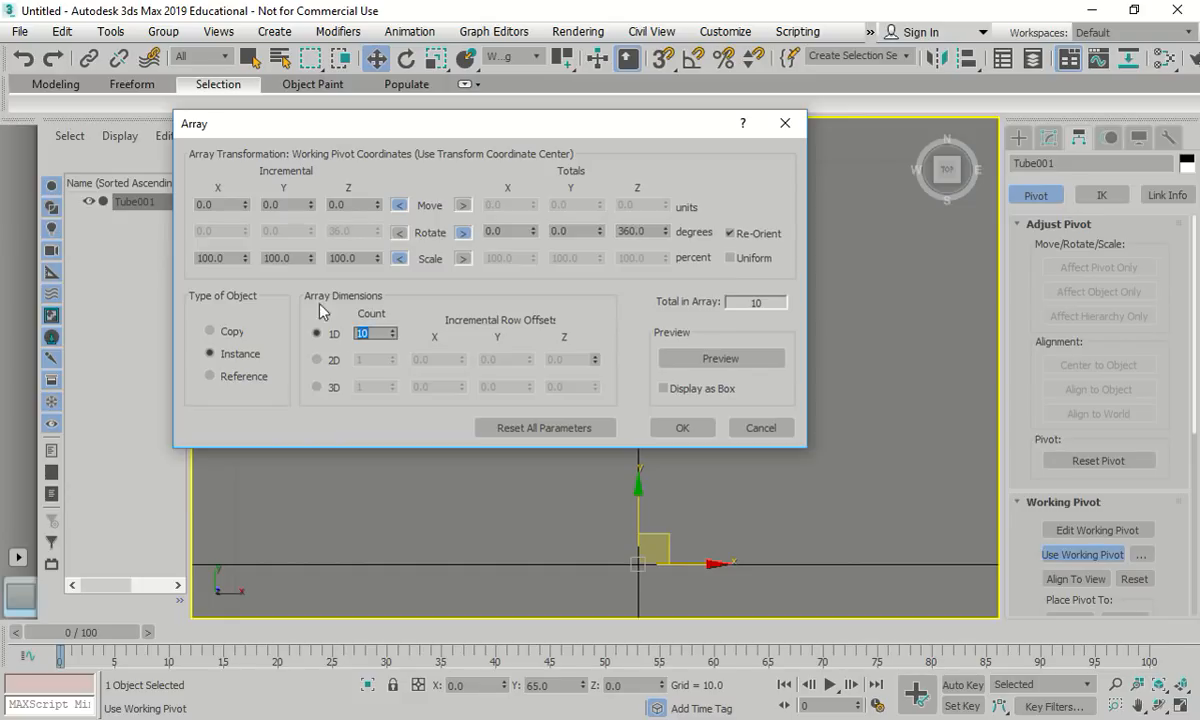
pyautogui.write('6')
pyautogui.click(210, 331)
pyautogui.click(720, 358)
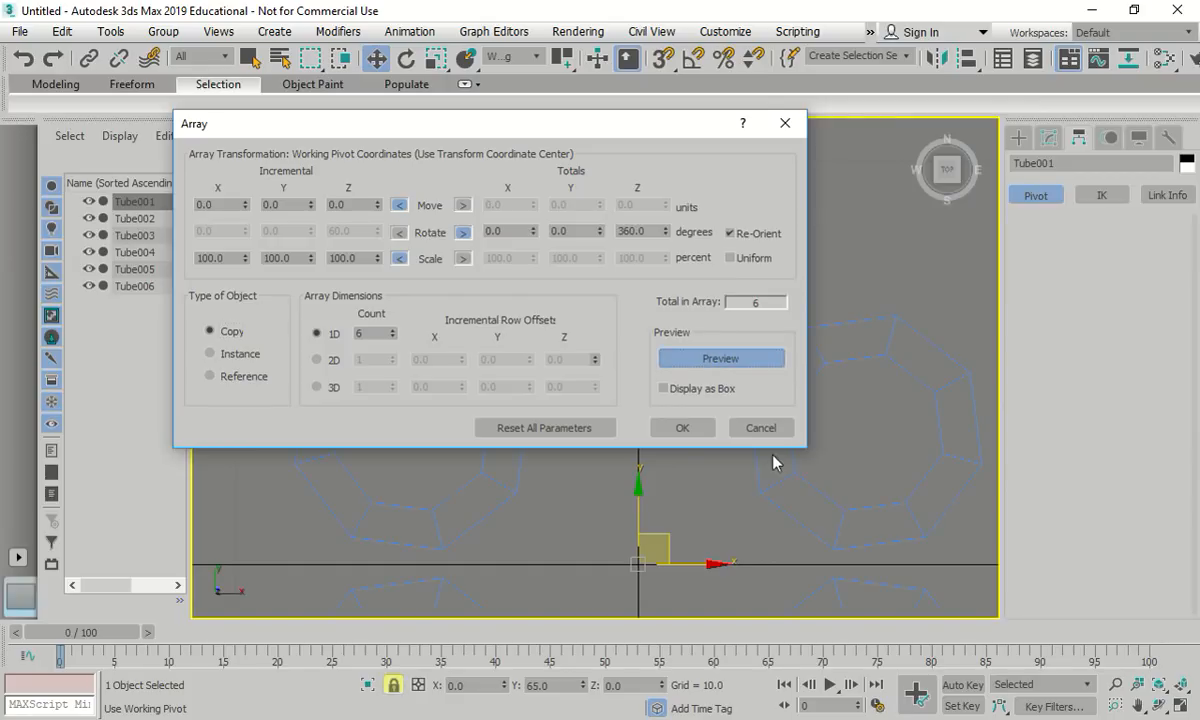
pyautogui.click(682, 427)
# Attach Tube001 through Tube005 to Tube006 using the attach list
pyautogui.scroll(-3, 631, 297)
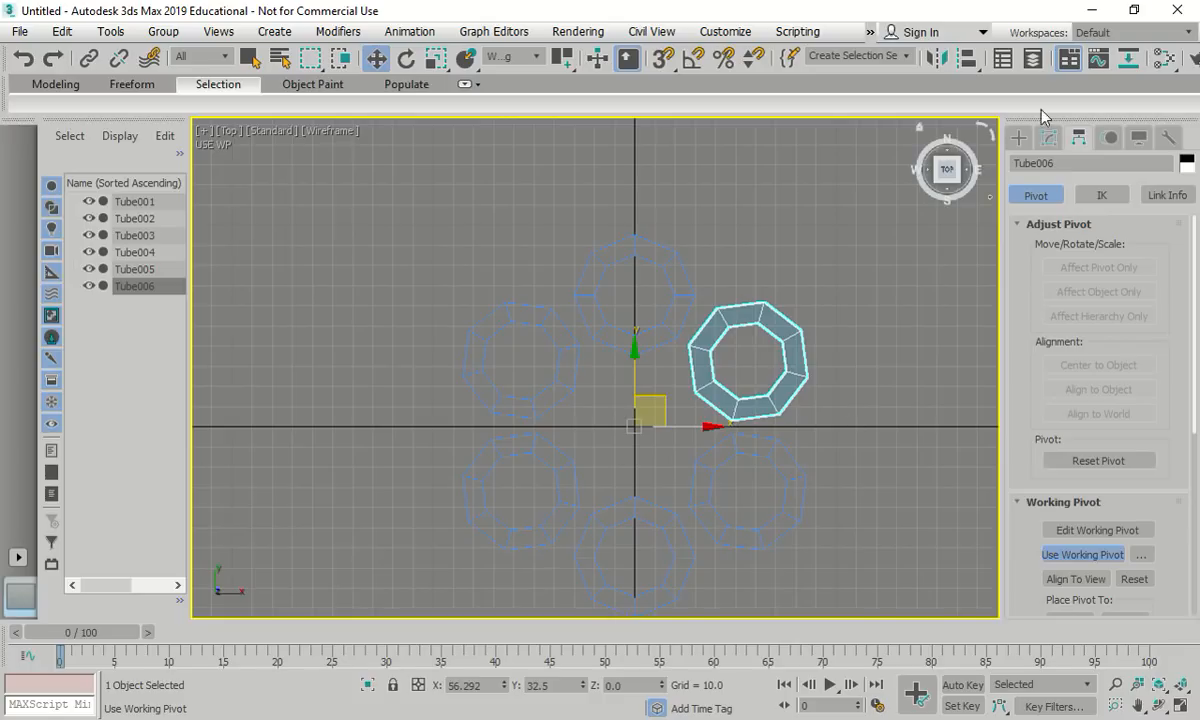
pyautogui.click(1046, 145)
pyautogui.scroll(-5, 1110, 430)
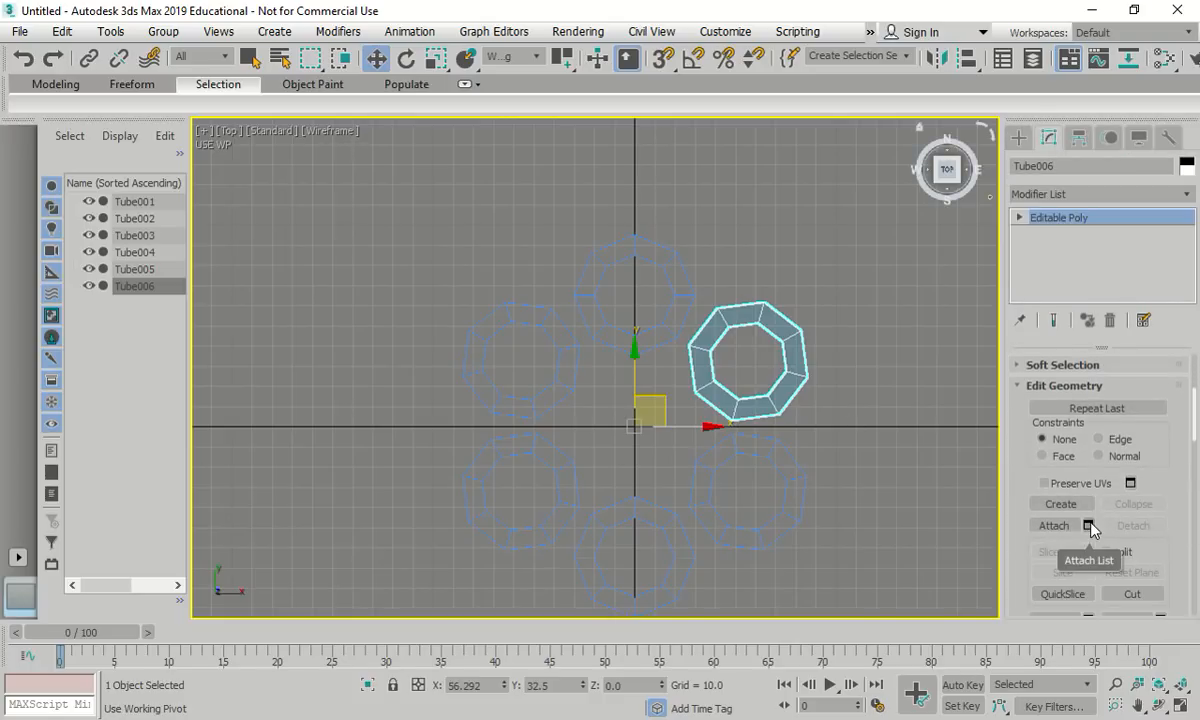
pyautogui.click(1053, 525)
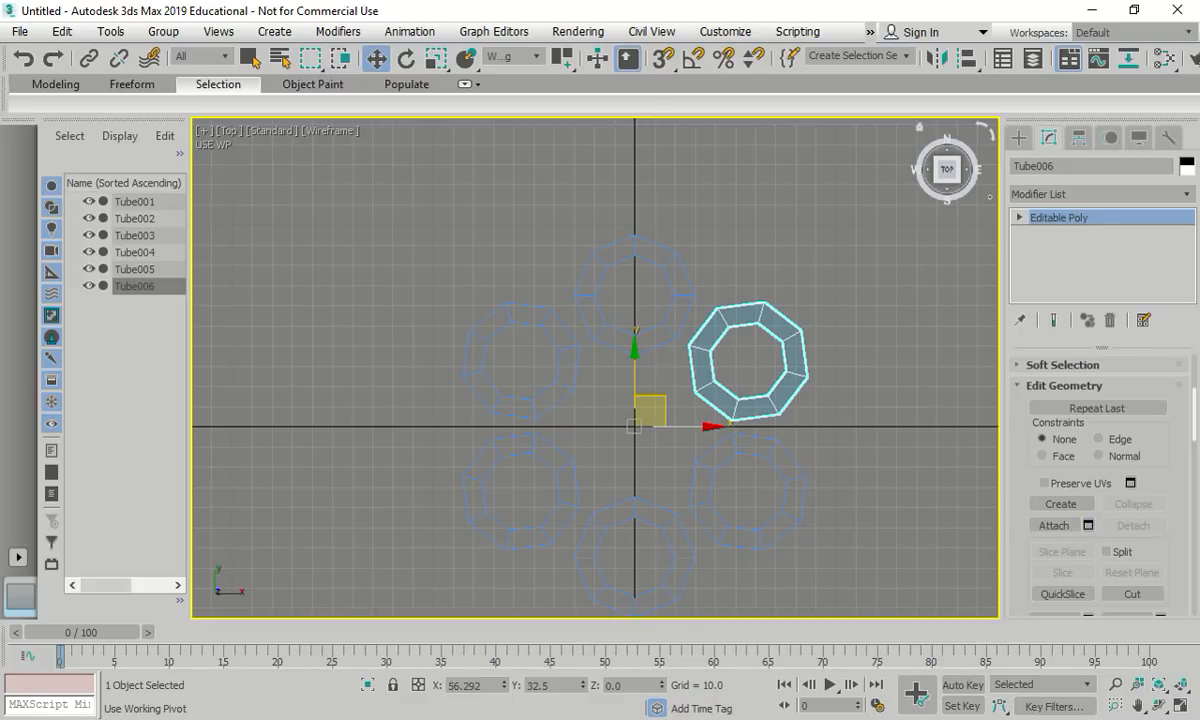
pyautogui.press('h')
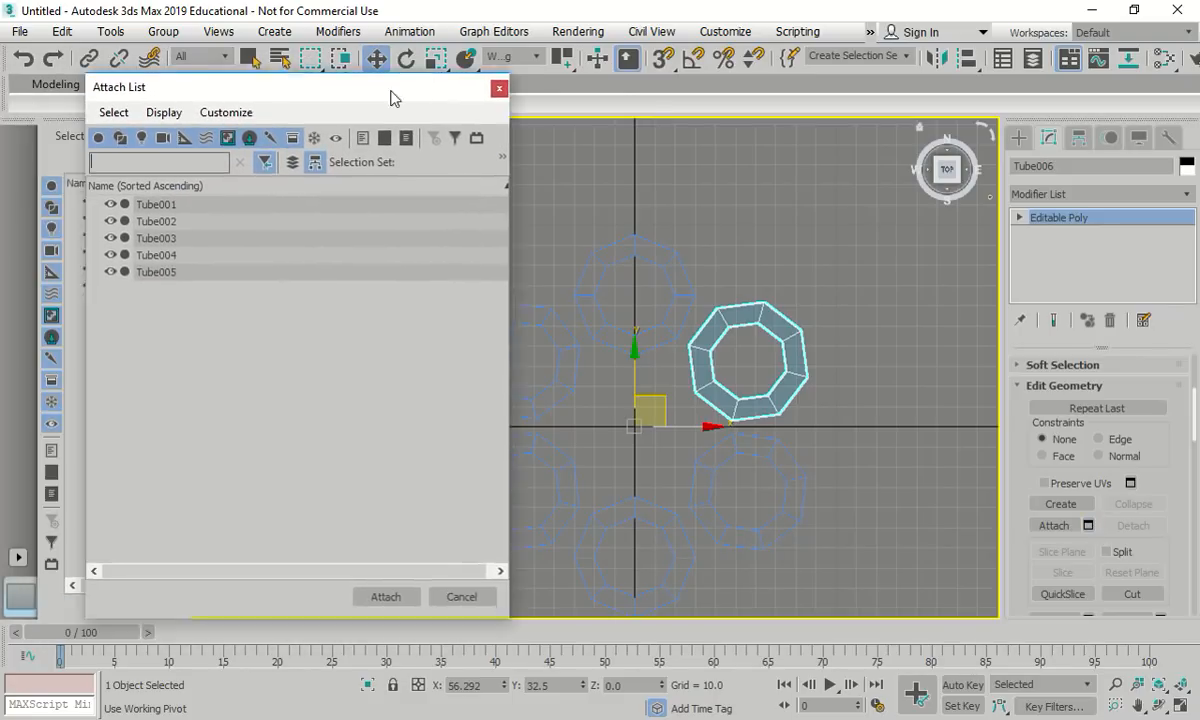
pyautogui.click(327, 188)
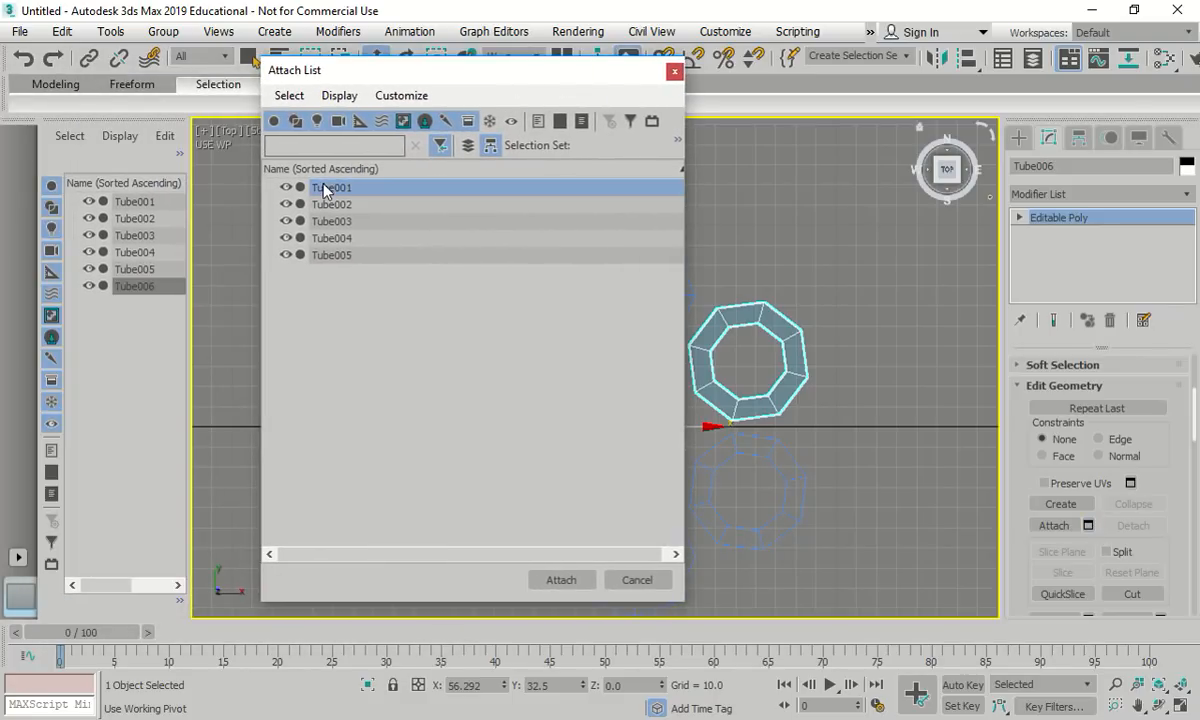
pyautogui.keyDown('shift'); pyautogui.click(360, 256); pyautogui.keyUp('shift')
pyautogui.click(566, 583)
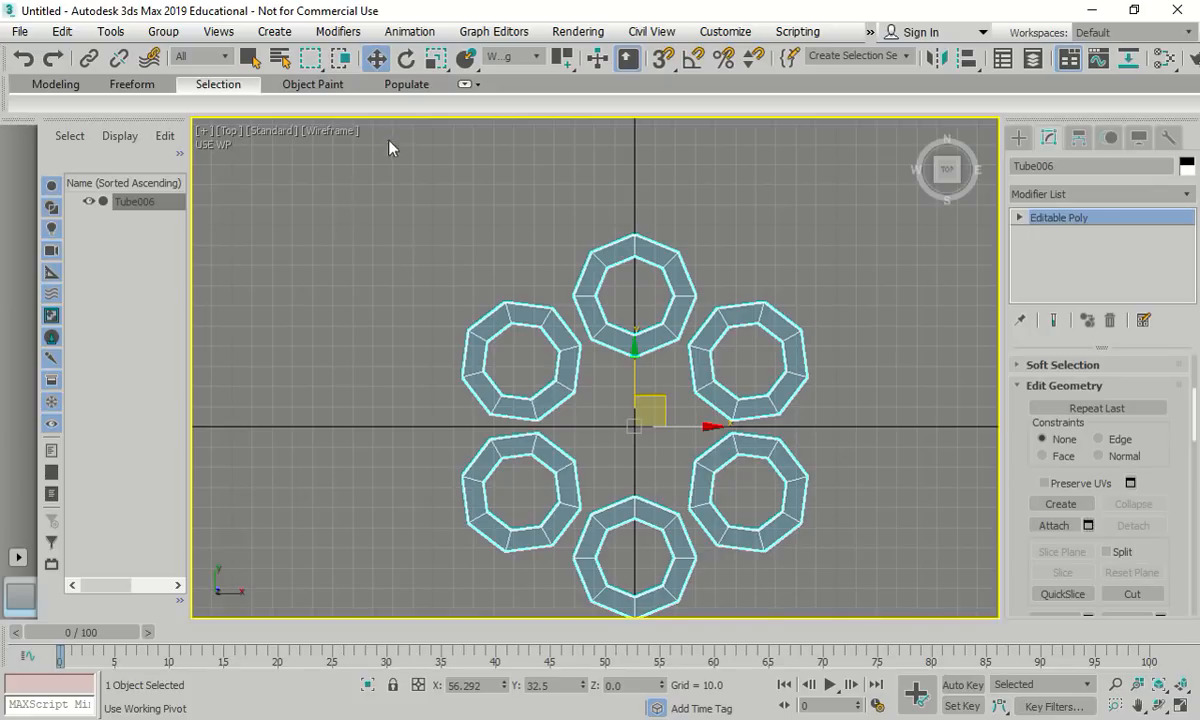
# Save the scene as Solid-3-Finish in the Unit-M4 folder, replacing the existing file
pyautogui.click(20, 31)
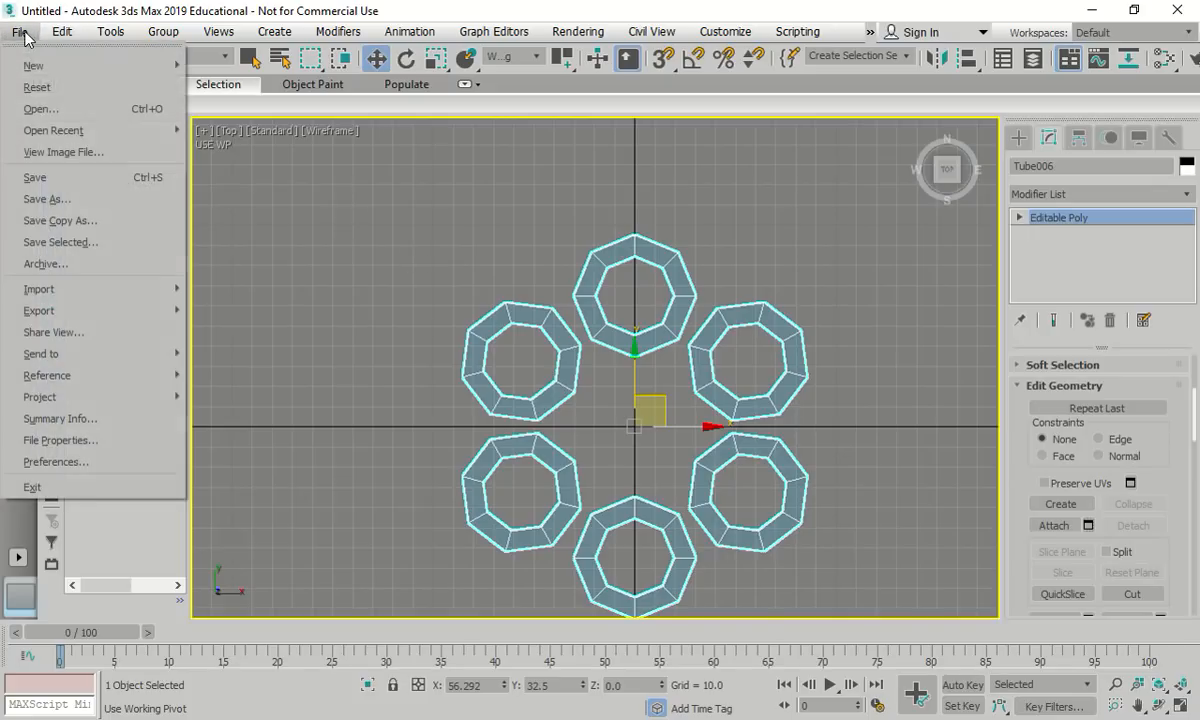
pyautogui.click(62, 196)
pyautogui.doubleClick(450, 237)
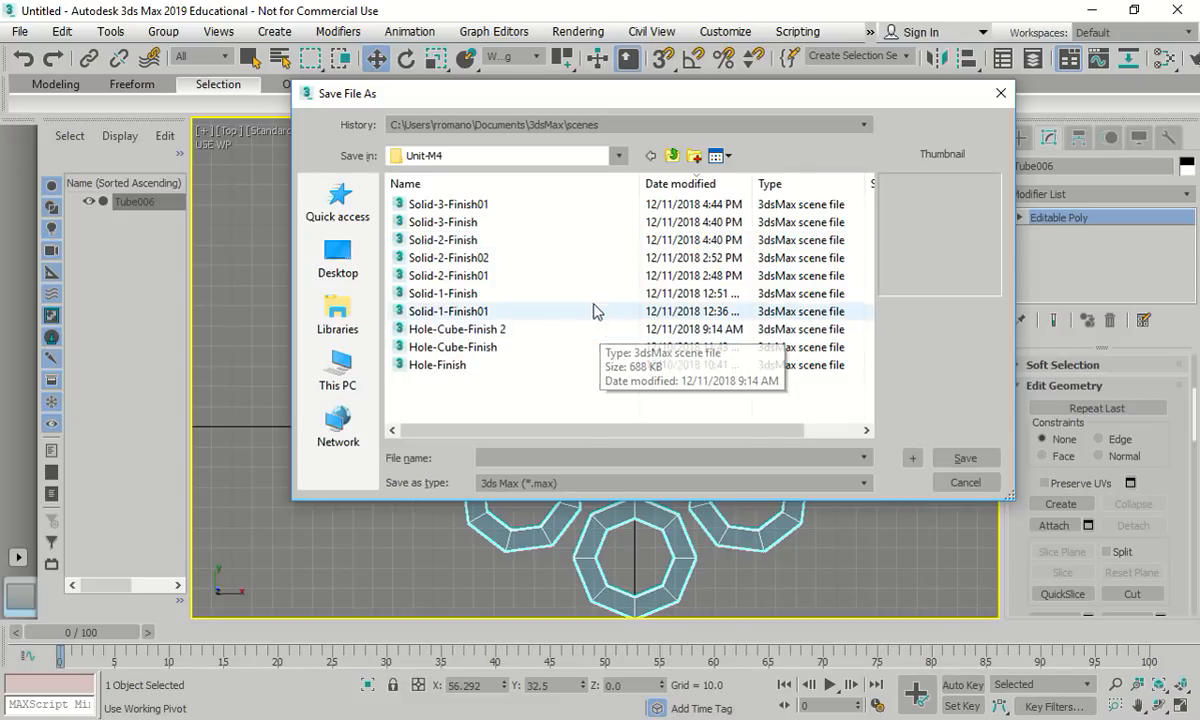
pyautogui.click(484, 226)
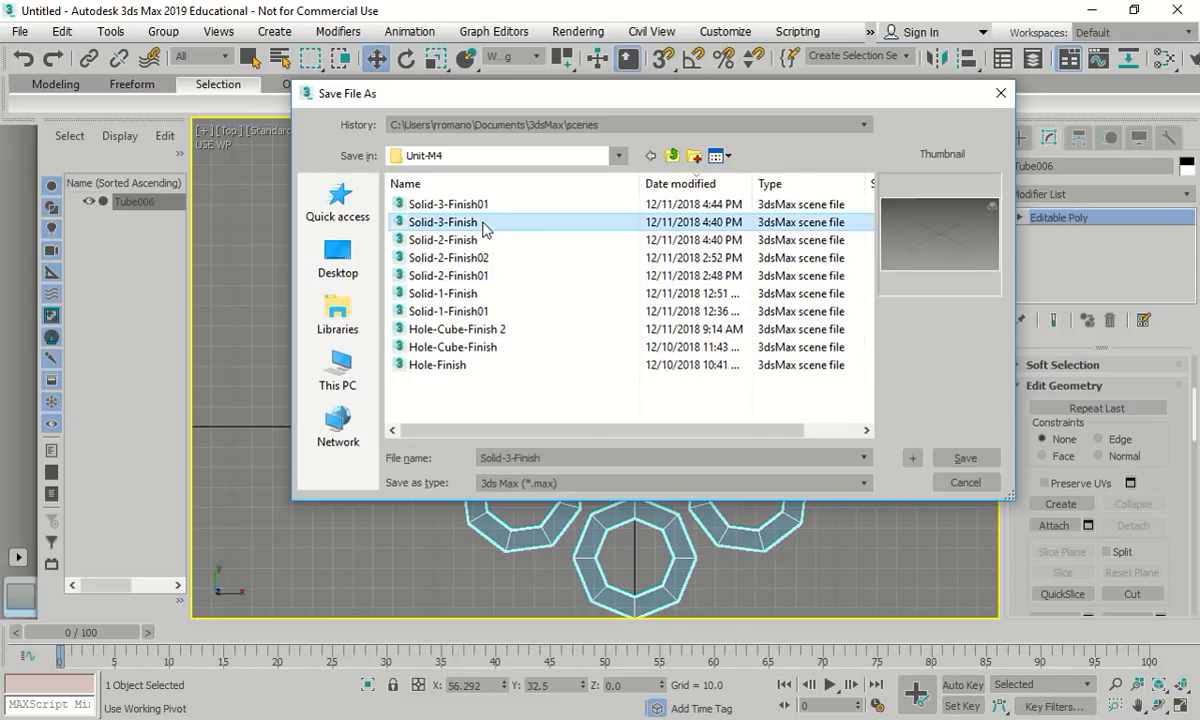
pyautogui.click(966, 459)
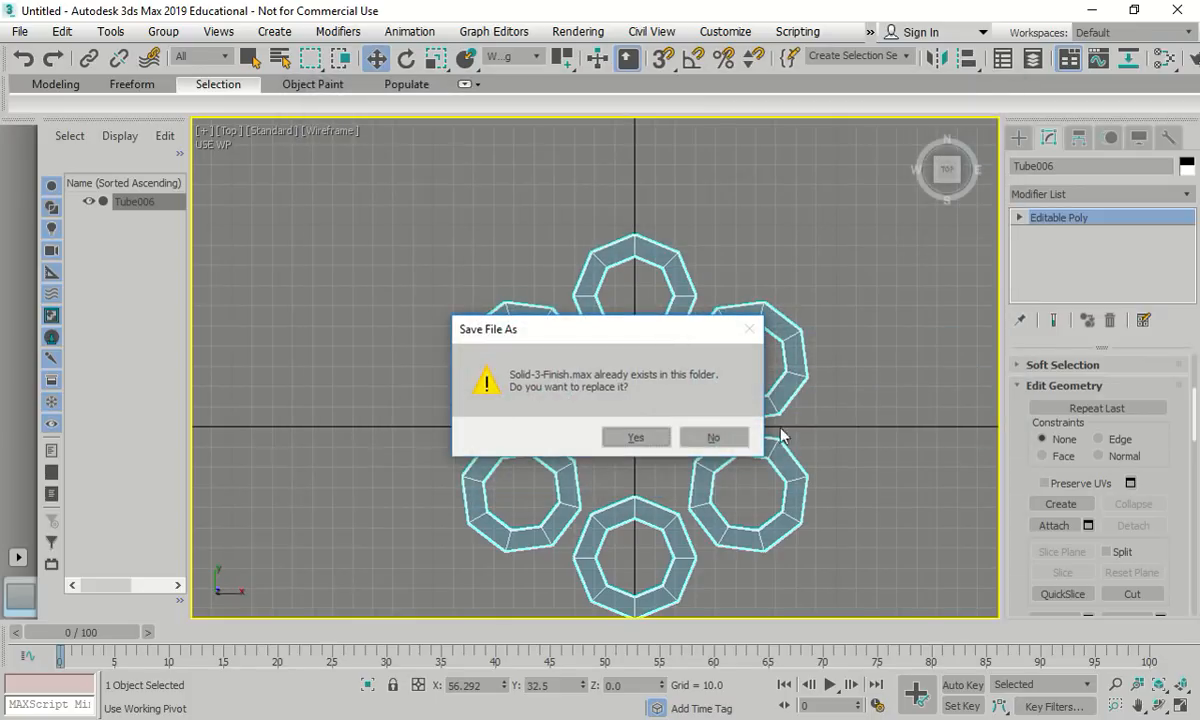
pyautogui.click(641, 440)
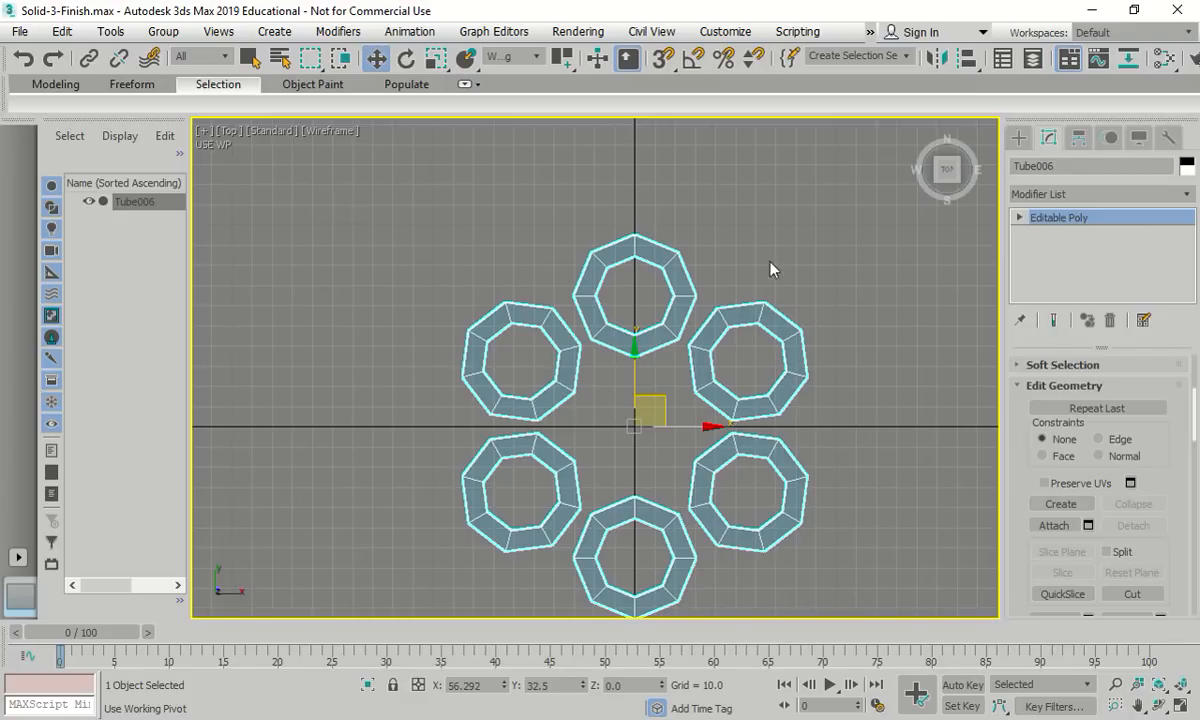
# At edge level, bridge the two pairs of facing outer edges between the upper-left and lower-left rings
pyautogui.click(1020, 139)
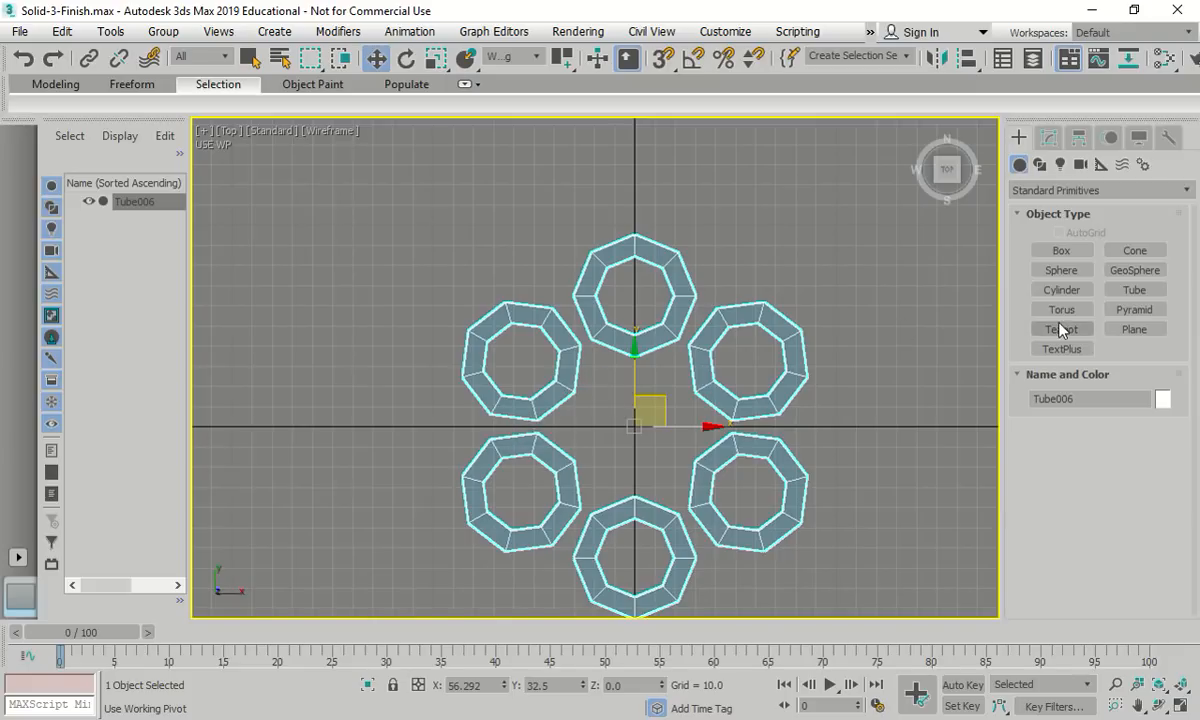
pyautogui.click(1048, 137)
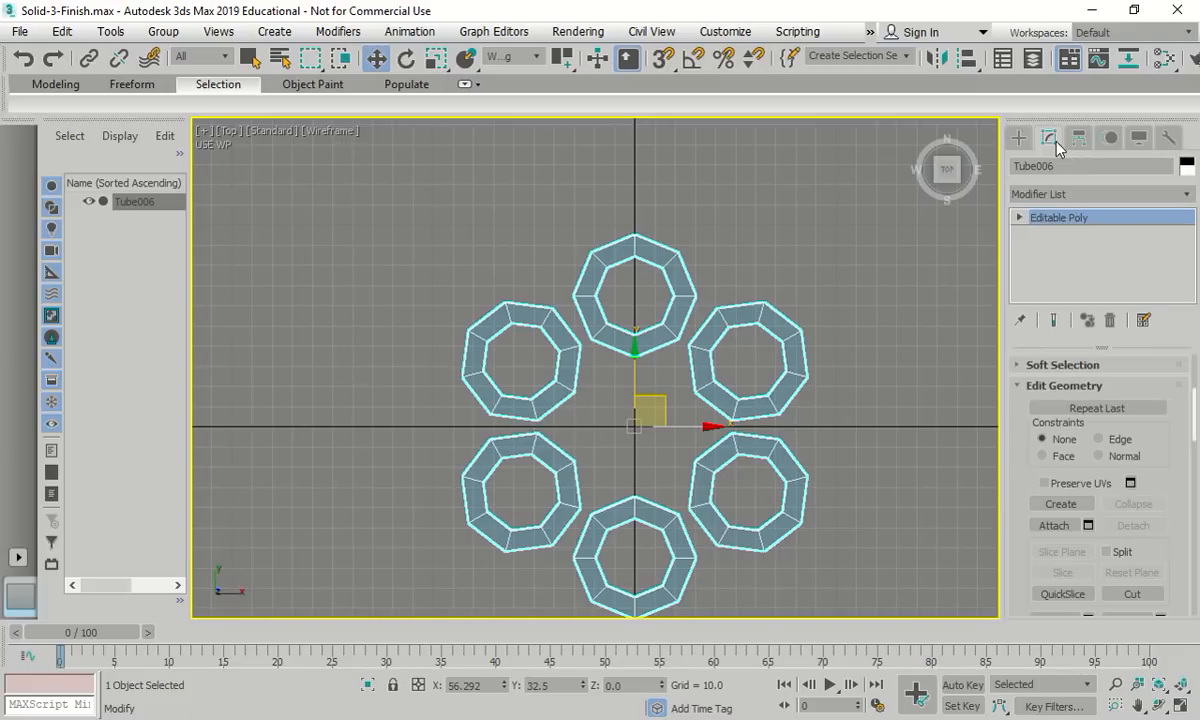
pyautogui.click(1020, 218)
pyautogui.click(1050, 250)
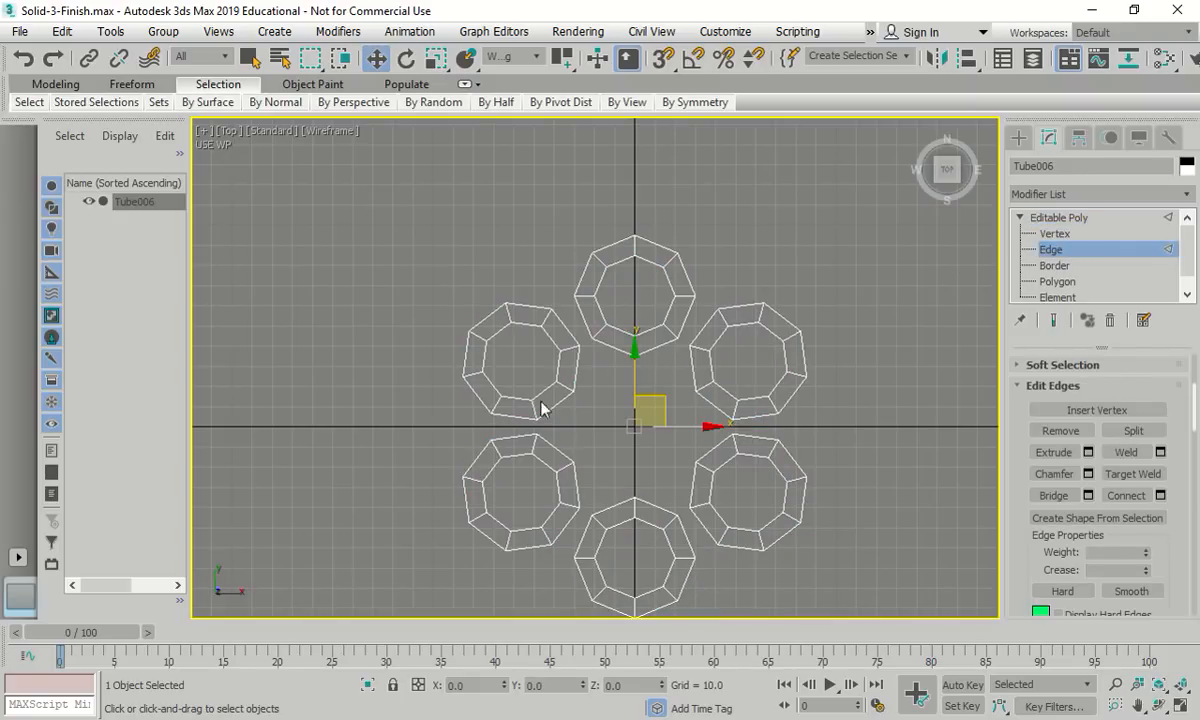
pyautogui.scroll(2, 517, 434)
pyautogui.scroll(3, 516, 428)
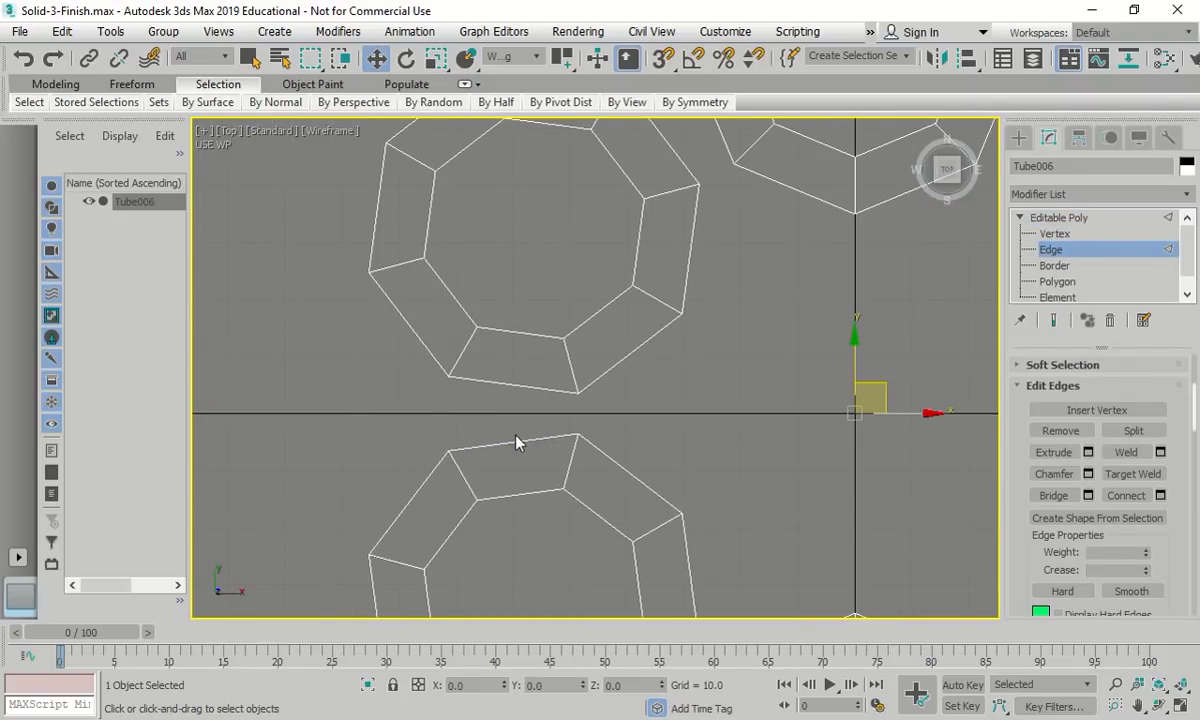
pyautogui.click(513, 440)
pyautogui.keyDown('ctrl'); pyautogui.click(548, 391); pyautogui.keyUp('ctrl')
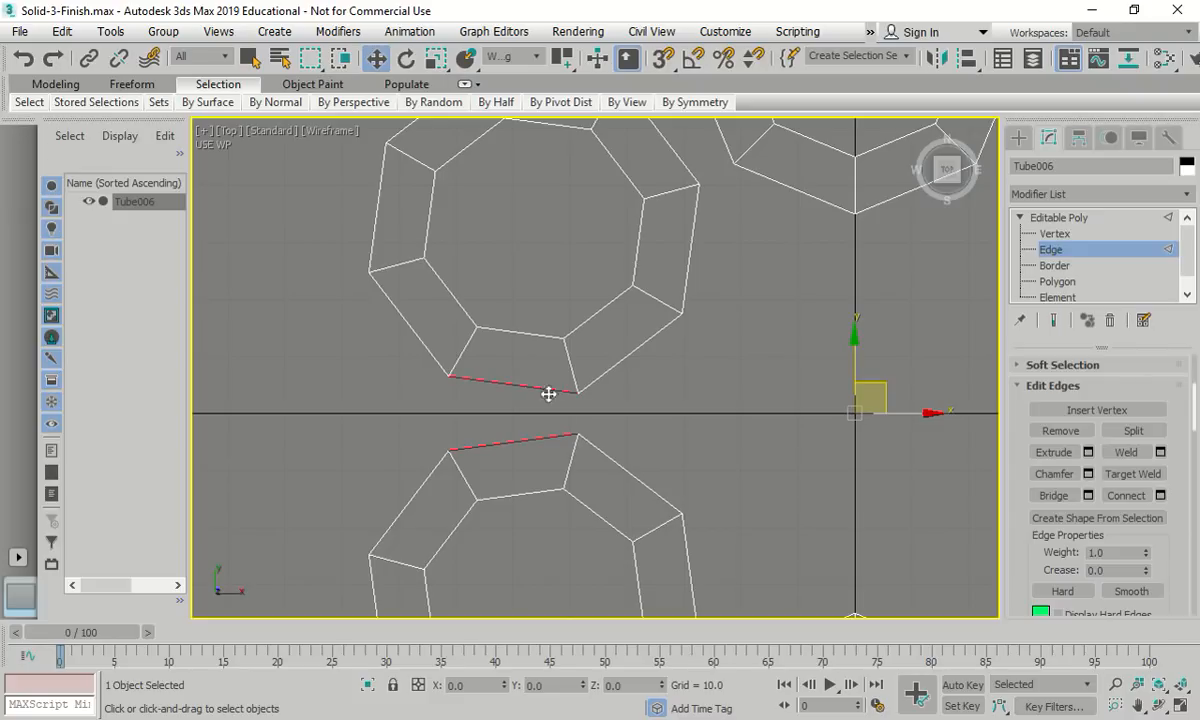
pyautogui.keyDown('ctrl'); pyautogui.click(606, 455); pyautogui.keyUp('ctrl')
pyautogui.keyDown('ctrl'); pyautogui.click(616, 362); pyautogui.keyUp('ctrl')
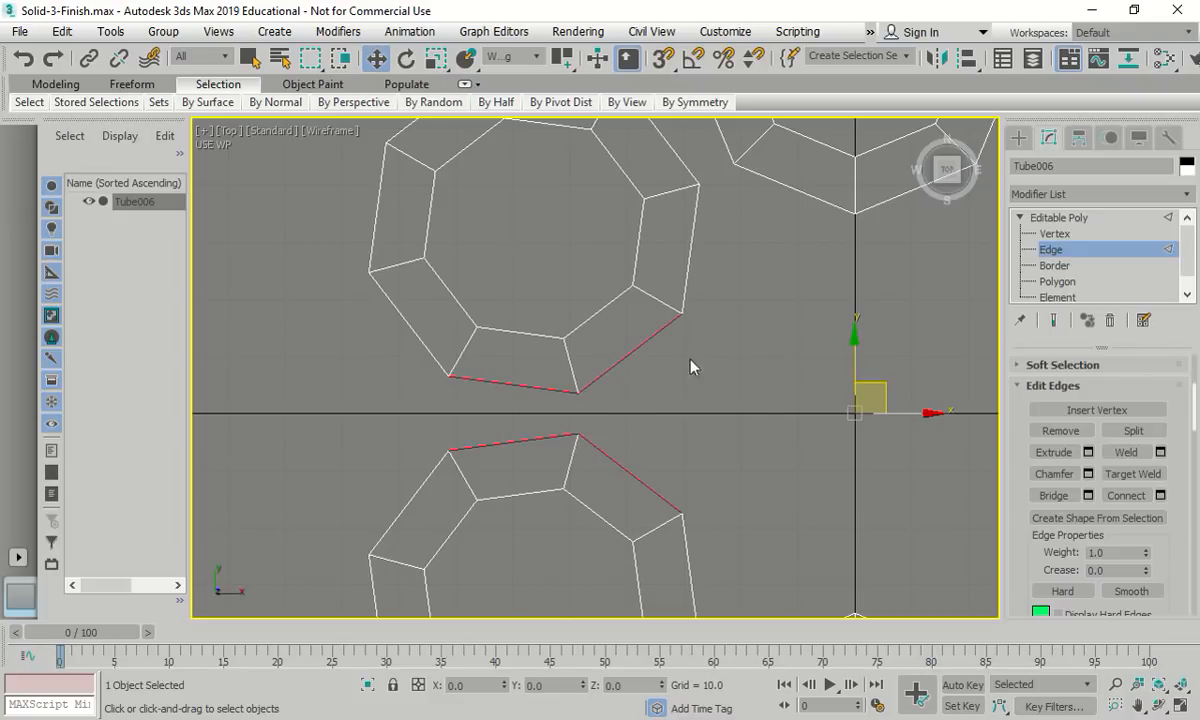
pyautogui.click(1055, 495)
# Bridge the two pairs of facing outer edges between the upper-left ring and the top ring
pyautogui.scroll(-5, 471, 463)
pyautogui.scroll(4, 485, 485)
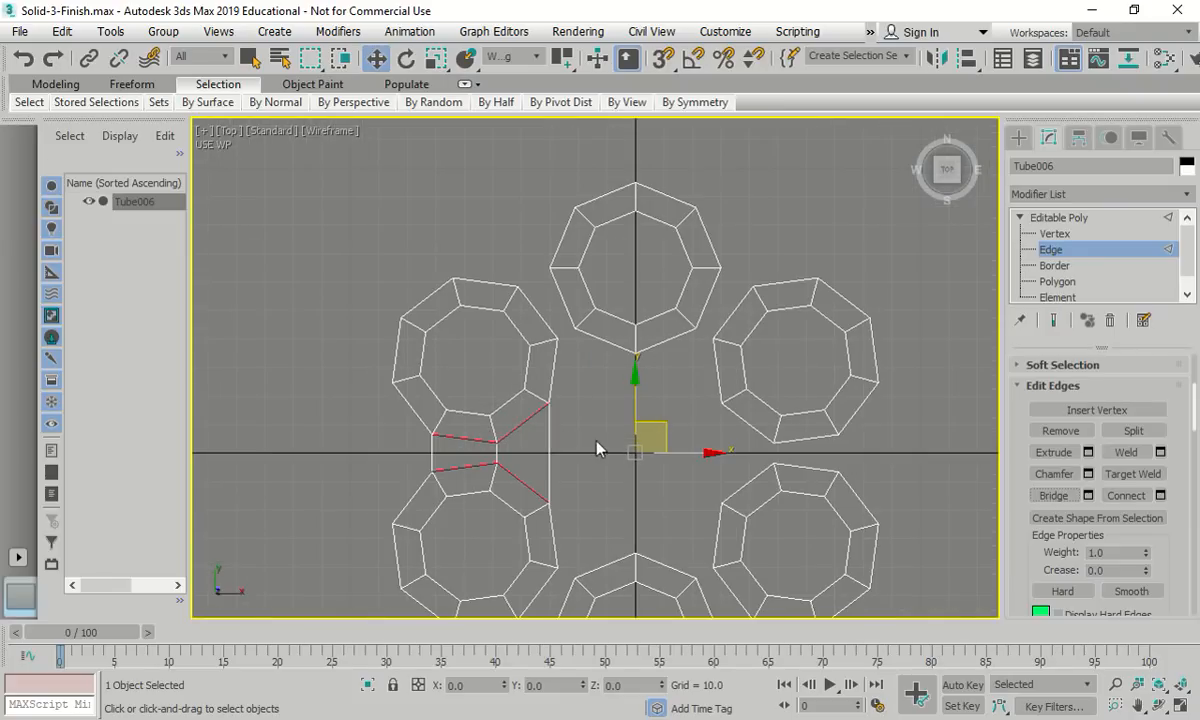
pyautogui.click(570, 360)
pyautogui.click(531, 309)
pyautogui.keyDown('ctrl'); pyautogui.click(562, 300); pyautogui.keyUp('ctrl')
pyautogui.keyDown('ctrl'); pyautogui.click(555, 371); pyautogui.keyUp('ctrl')
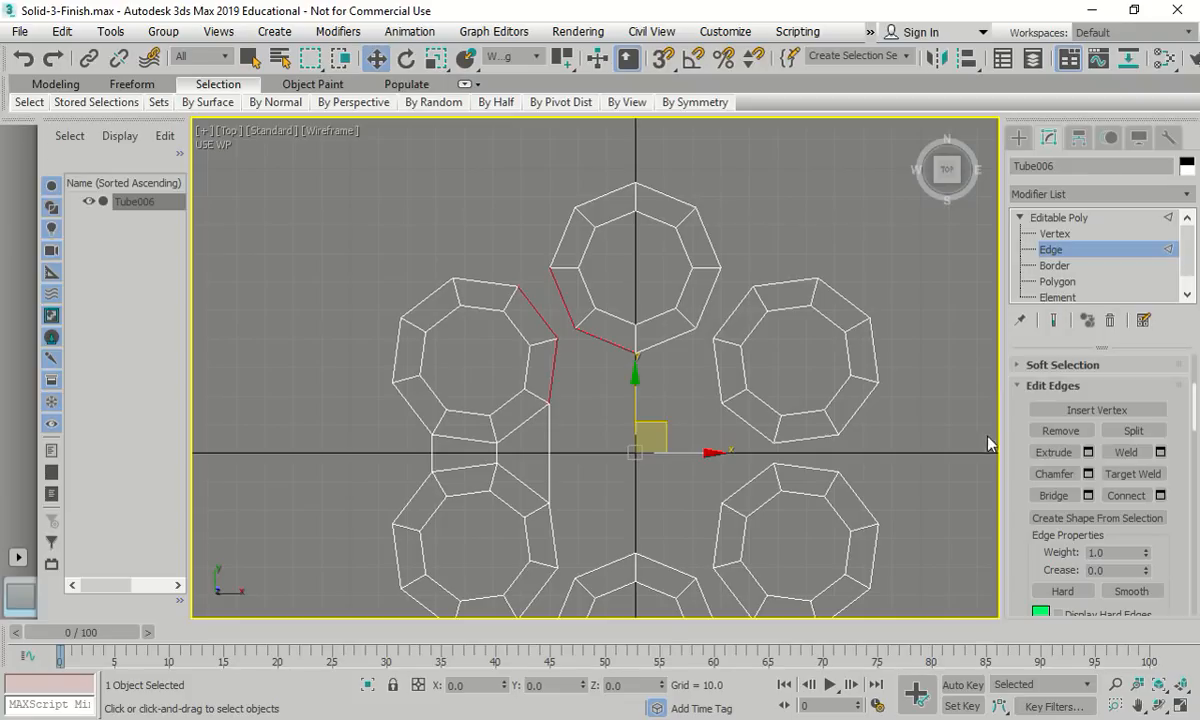
pyautogui.click(1055, 495)
# Bridge the two pairs of facing outer edges between the top ring and the upper-right ring
pyautogui.click(752, 268)
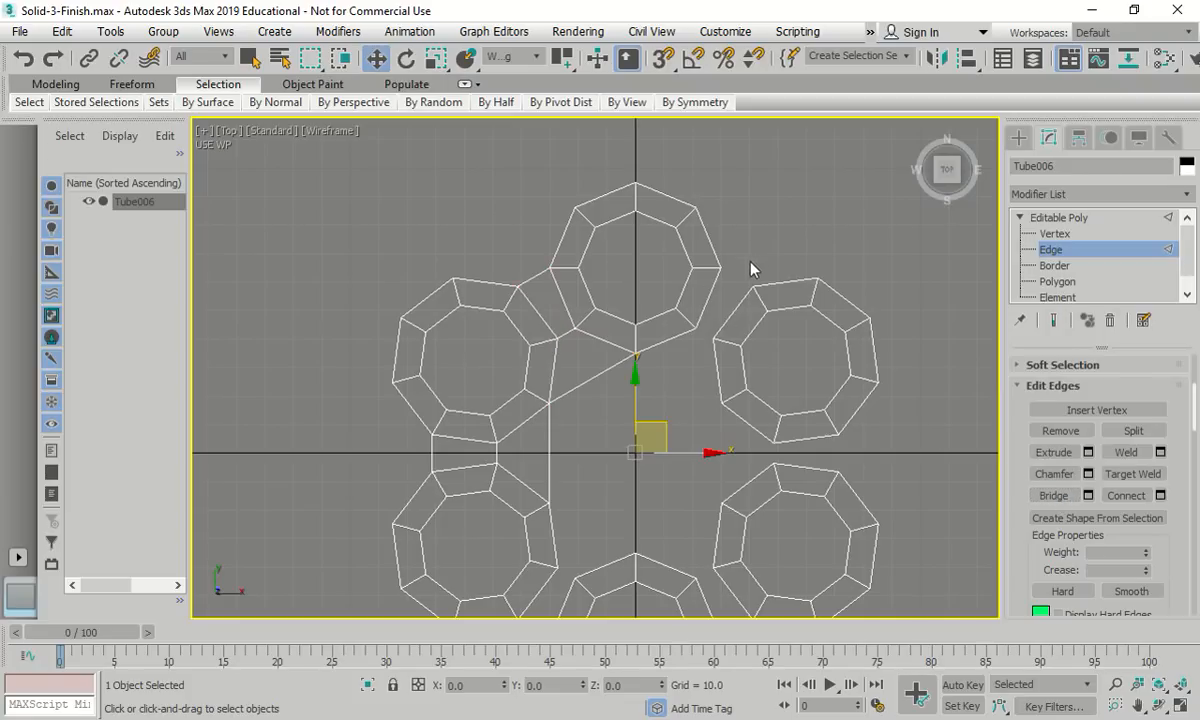
pyautogui.click(711, 291)
pyautogui.keyDown('ctrl'); pyautogui.click(667, 339); pyautogui.keyUp('ctrl')
pyautogui.keyDown('ctrl'); pyautogui.click(716, 368); pyautogui.keyUp('ctrl')
pyautogui.keyDown('ctrl'); pyautogui.click(732, 313); pyautogui.keyUp('ctrl')
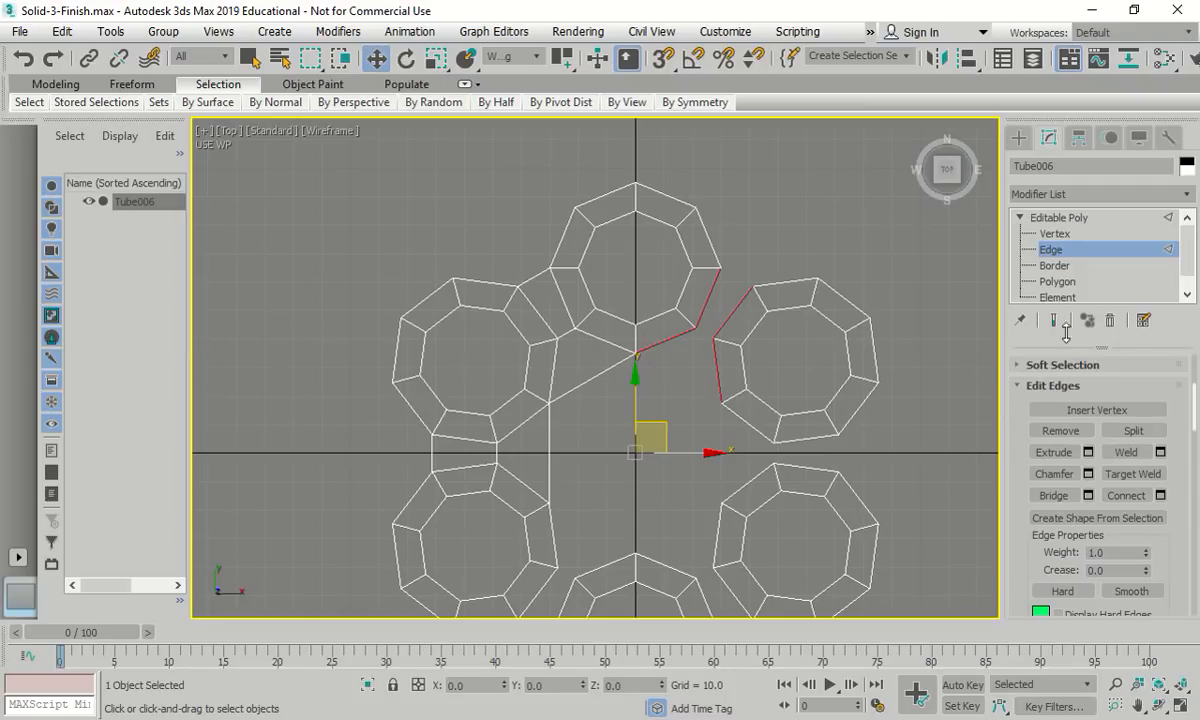
# Bridge the two pairs of facing outer edges between the upper-right and lower-right rings
pyautogui.moveTo(877, 350); pyautogui.dragTo(829, 265, button='middle')
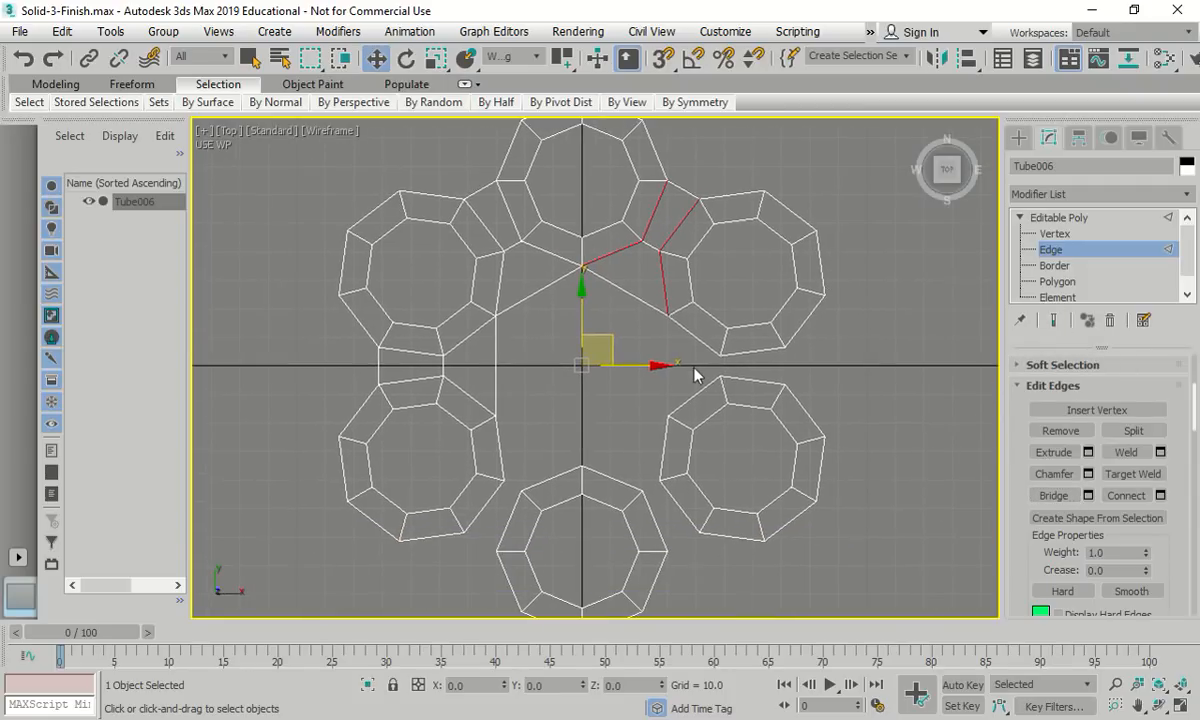
pyautogui.click(697, 392)
pyautogui.keyDown('ctrl'); pyautogui.click(702, 342); pyautogui.keyUp('ctrl')
pyautogui.keyDown('ctrl'); pyautogui.click(748, 379); pyautogui.keyUp('ctrl')
pyautogui.keyDown('ctrl'); pyautogui.click(757, 351); pyautogui.keyUp('ctrl')
pyautogui.click(1053, 495)
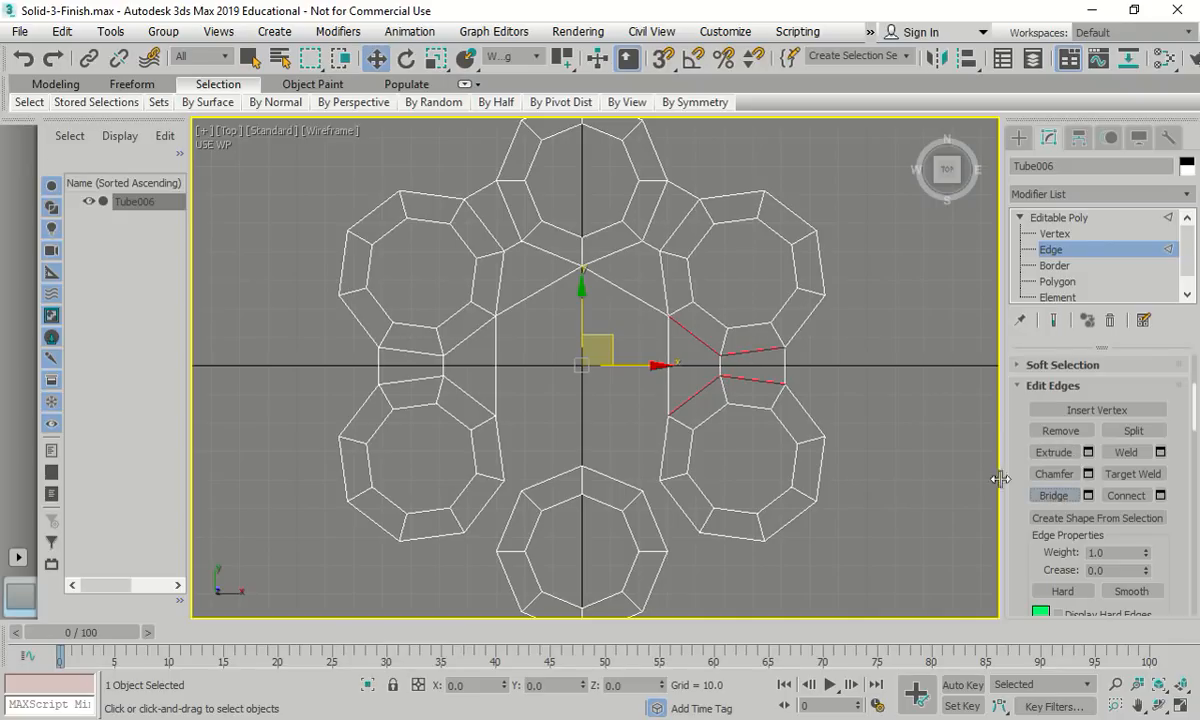
# Bridge the two pairs of facing outer edges between the lower-right ring and the bottom ring
pyautogui.click(611, 478)
pyautogui.keyDown('ctrl'); pyautogui.click(652, 520); pyautogui.keyUp('ctrl')
pyautogui.keyDown('ctrl'); pyautogui.click(664, 448); pyautogui.keyUp('ctrl')
pyautogui.keyDown('ctrl'); pyautogui.click(679, 505); pyautogui.keyUp('ctrl')
pyautogui.click(1053, 495)
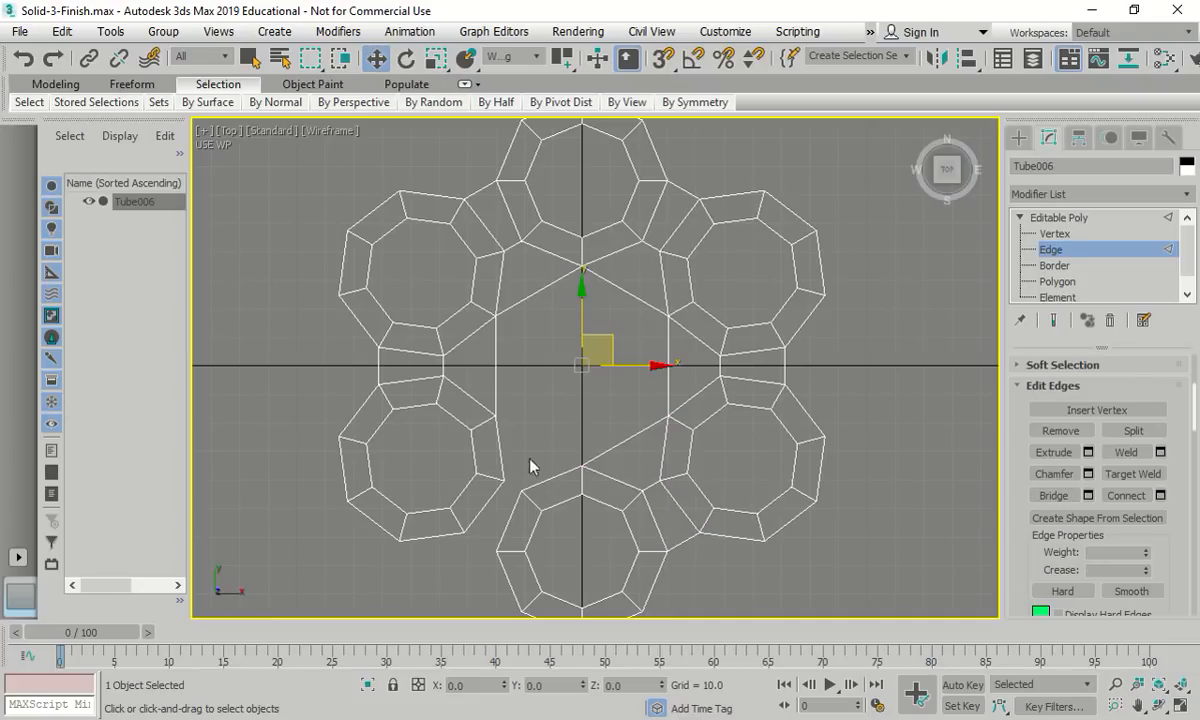
# Bridge the two pairs of facing outer edges between the bottom and lower-left rings, then clear the edge selection
pyautogui.click(487, 502)
pyautogui.keyDown('ctrl'); pyautogui.click(511, 512); pyautogui.keyUp('ctrl')
pyautogui.keyDown('ctrl'); pyautogui.click(502, 454); pyautogui.keyUp('ctrl')
pyautogui.click(1053, 495)
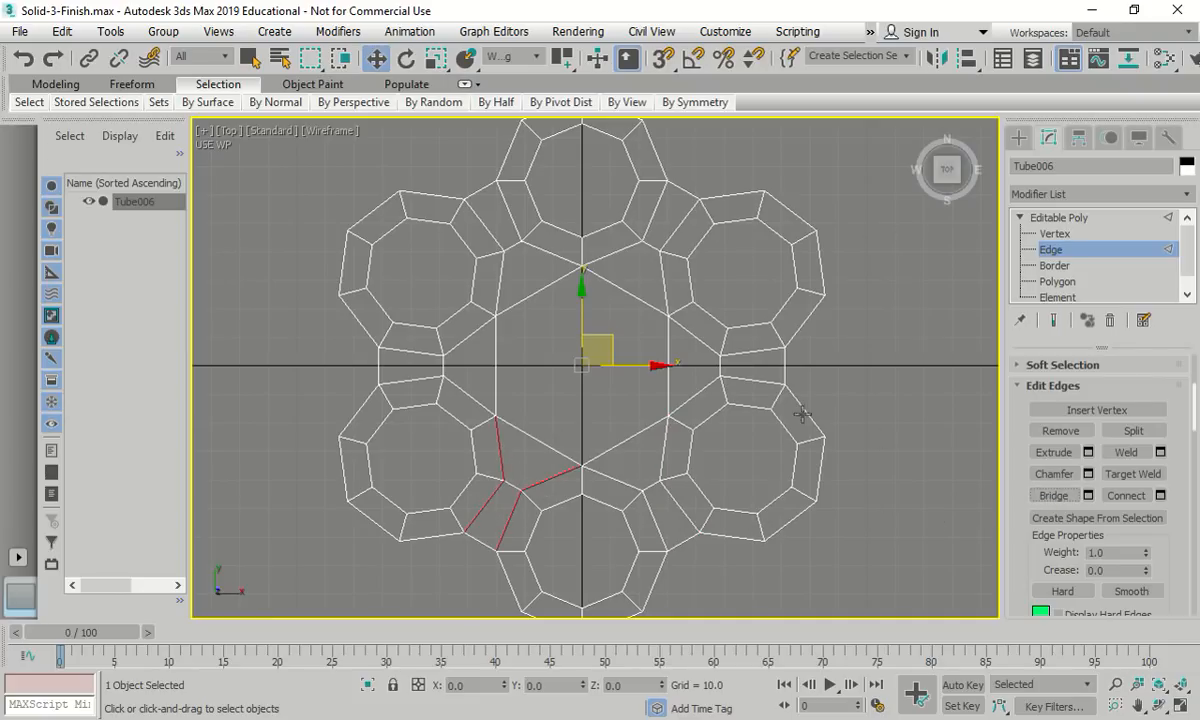
pyautogui.click(561, 404)
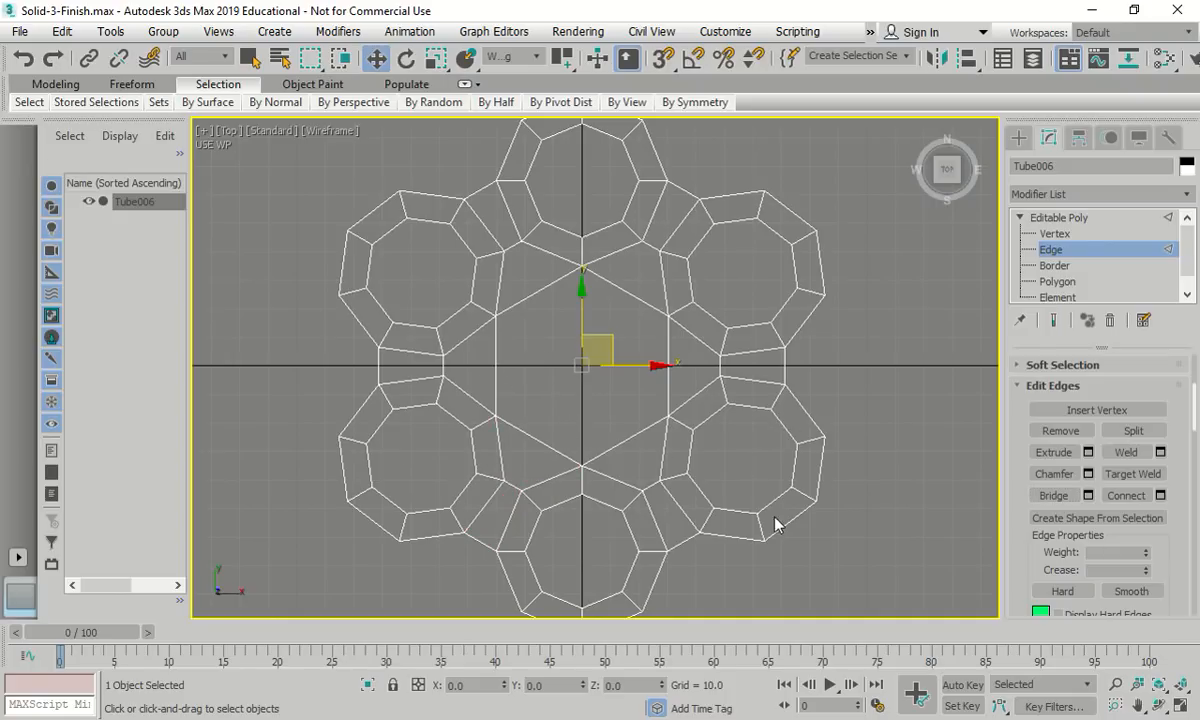
# Connect the crossing edges of the left and upper-left bridges with one middle edge line through each
pyautogui.scroll(-3, 740, 480)
pyautogui.scroll(3, 619, 465)
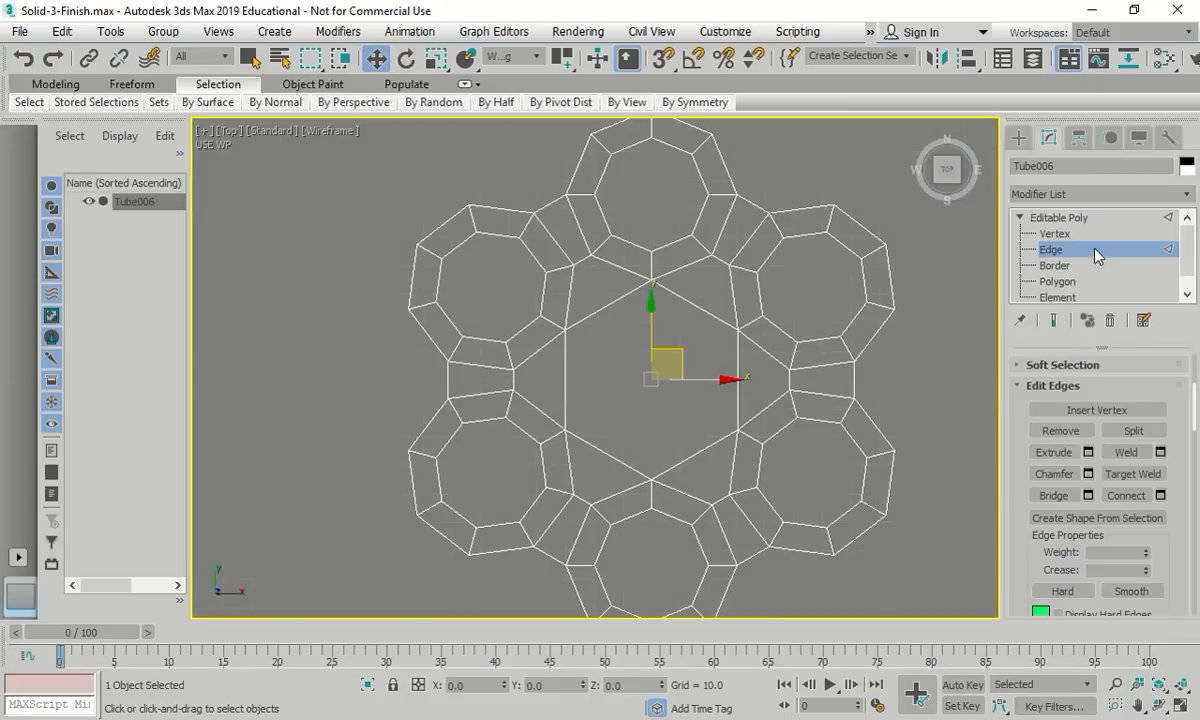
pyautogui.click(448, 376)
pyautogui.keyDown('shift'); pyautogui.click(564, 376); pyautogui.keyUp('shift')
pyautogui.click(1138, 496)
pyautogui.keyDown('ctrl'); pyautogui.click(610, 302); pyautogui.keyUp('ctrl')
pyautogui.click(1126, 495)
# Connect the crossing edges of the upper-right and right bridges with one middle edge line through each
pyautogui.click(700, 308)
pyautogui.keyDown('ctrl'); pyautogui.click(750, 202); pyautogui.keyUp('ctrl')
pyautogui.click(1126, 497)
pyautogui.click(739, 395)
pyautogui.keyDown('ctrl'); pyautogui.click(790, 378); pyautogui.keyUp('ctrl')
pyautogui.keyDown('ctrl'); pyautogui.click(853, 380); pyautogui.keyUp('ctrl')
pyautogui.click(1115, 497)
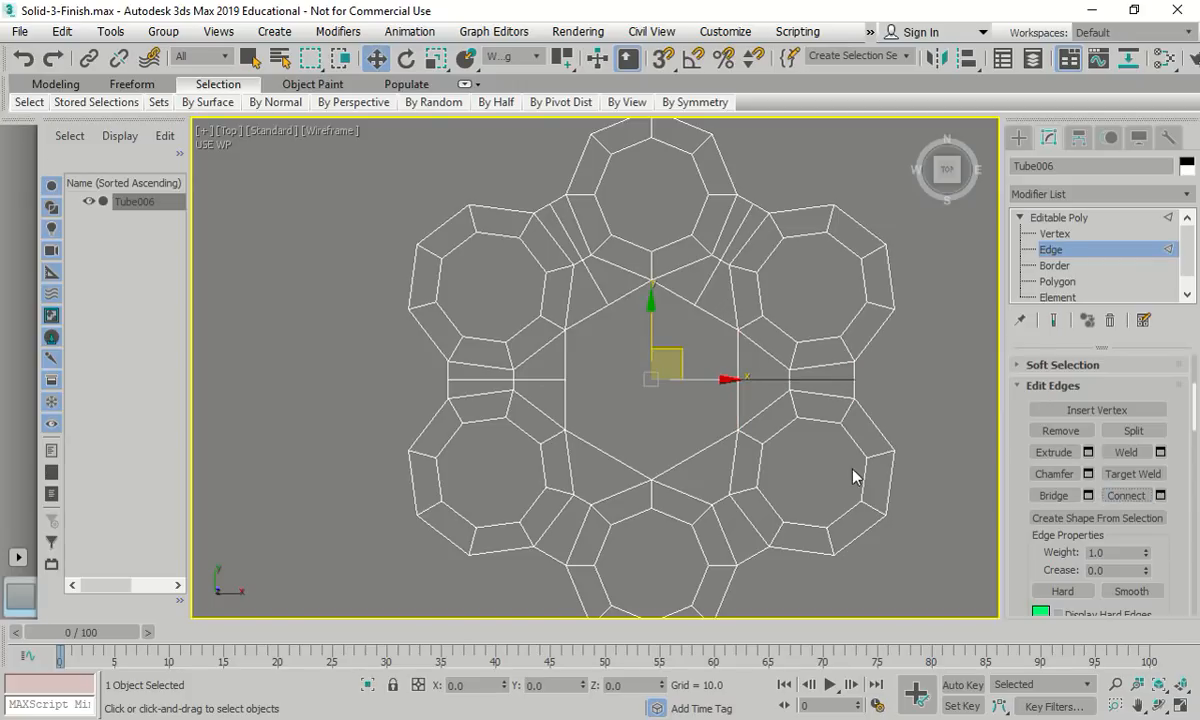
# Connect the crossing edges of the lower-right and lower-left bridges with one middle edge line through each
pyautogui.click(696, 455)
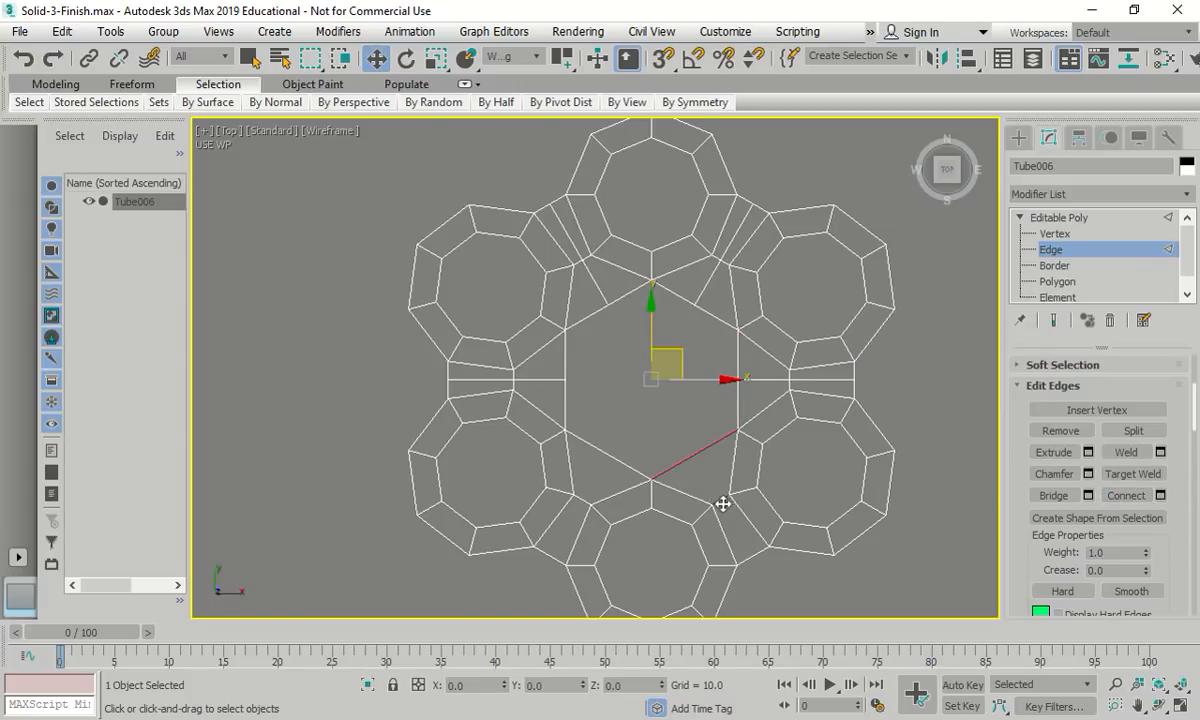
pyautogui.click(1115, 497)
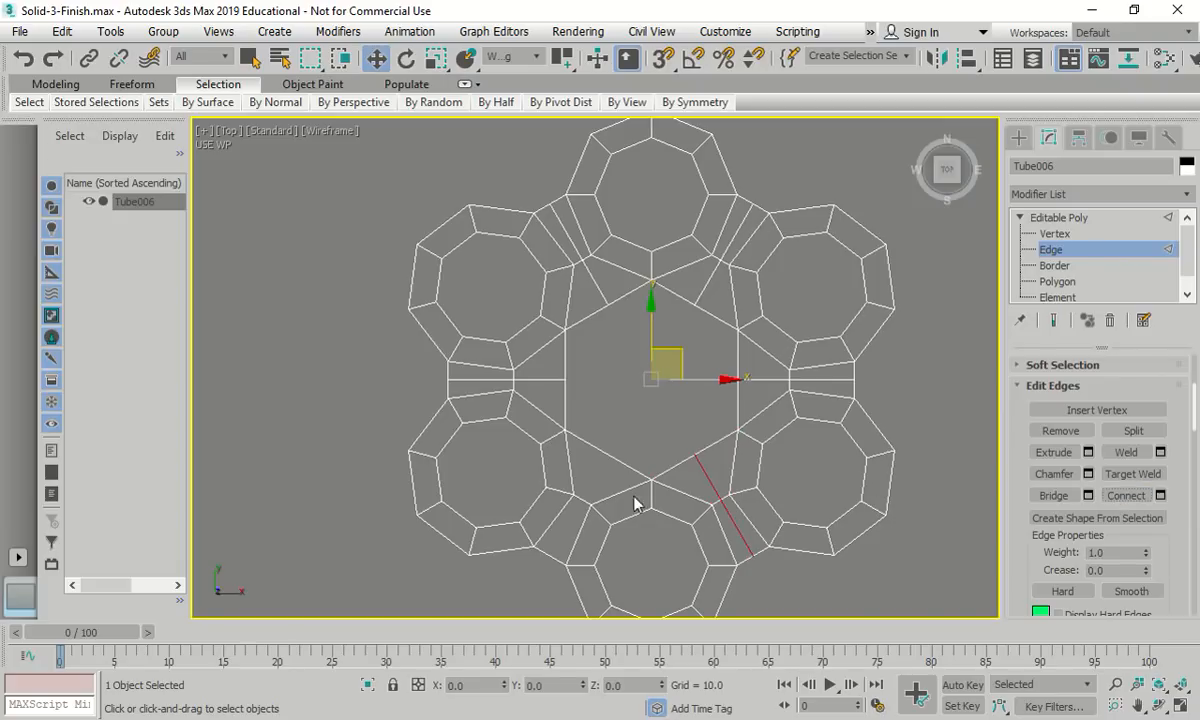
pyautogui.click(611, 456)
pyautogui.keyDown('ctrl'); pyautogui.click(583, 501); pyautogui.keyUp('ctrl')
pyautogui.keyDown('ctrl'); pyautogui.click(553, 557); pyautogui.keyUp('ctrl')
pyautogui.hotkey('ctrl', 'shift', 'e')
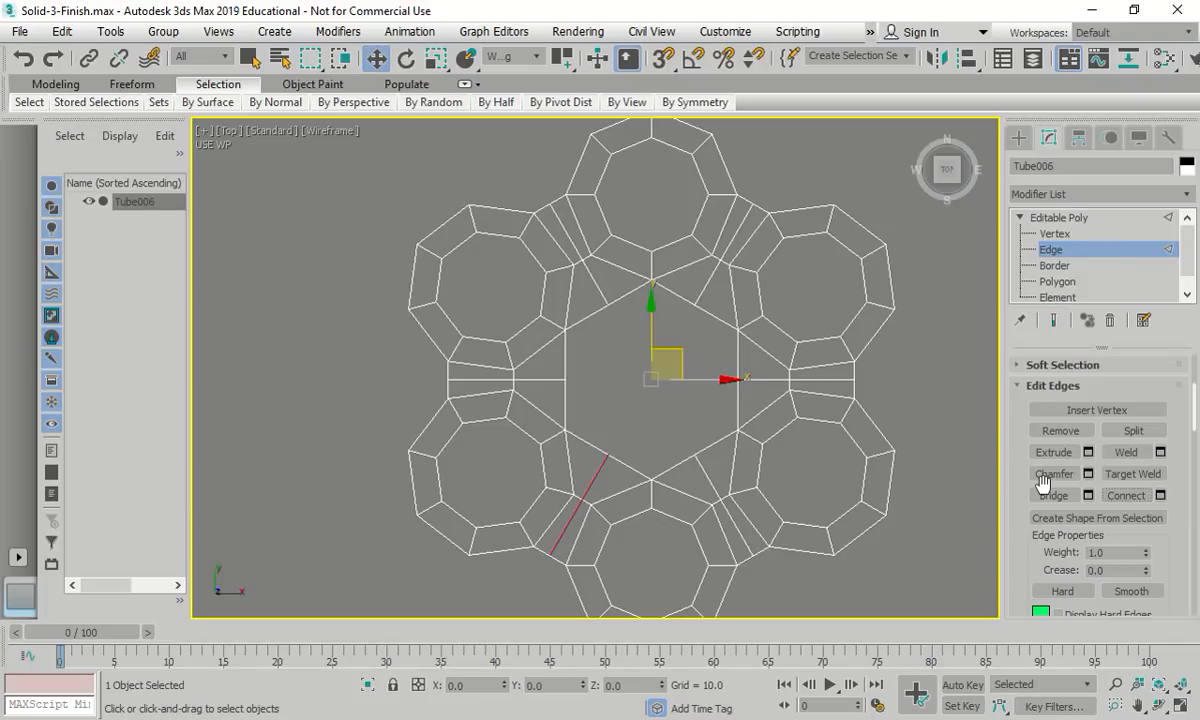
# At vertex level, select the six outermost midpoint vertices, one on the outer edge of each bridge
pyautogui.click(1055, 236)
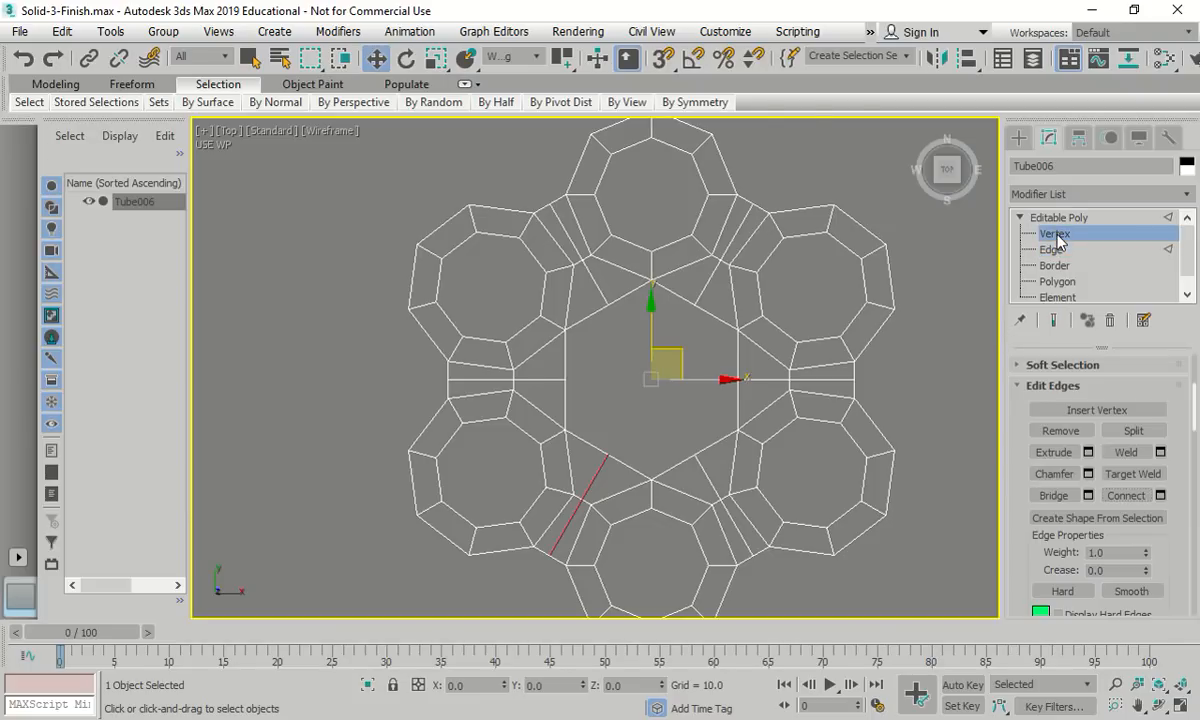
pyautogui.scroll(-3, 705, 245)
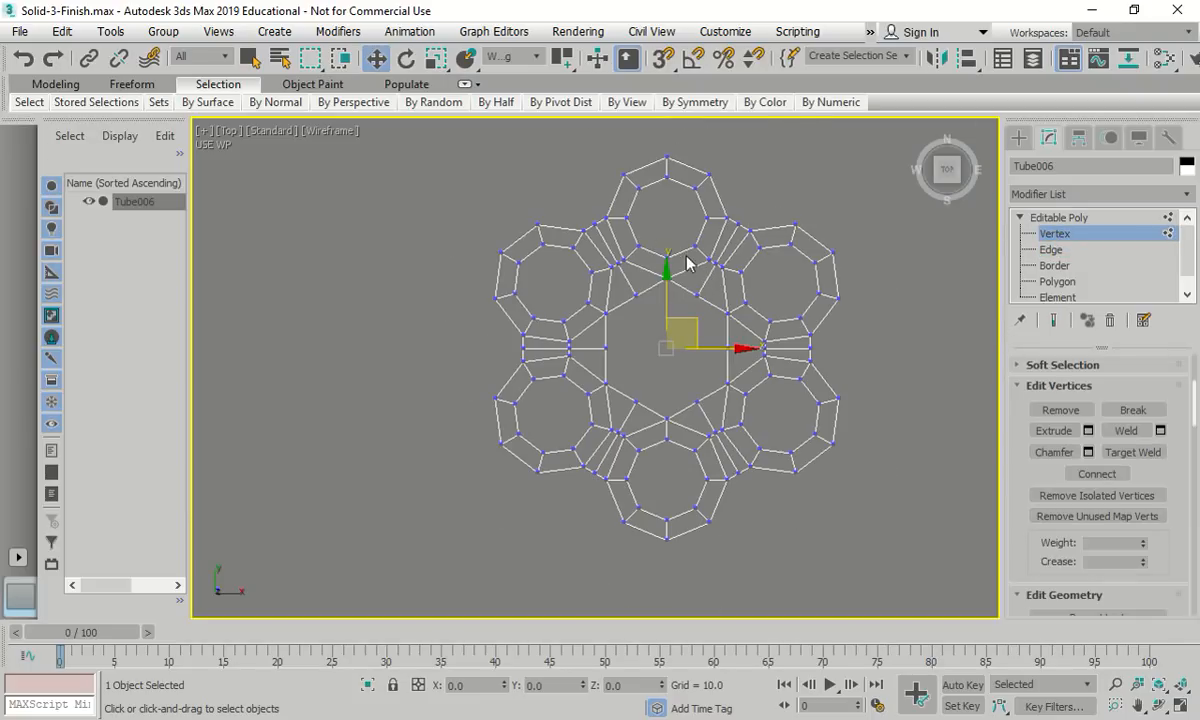
pyautogui.scroll(2, 705, 242)
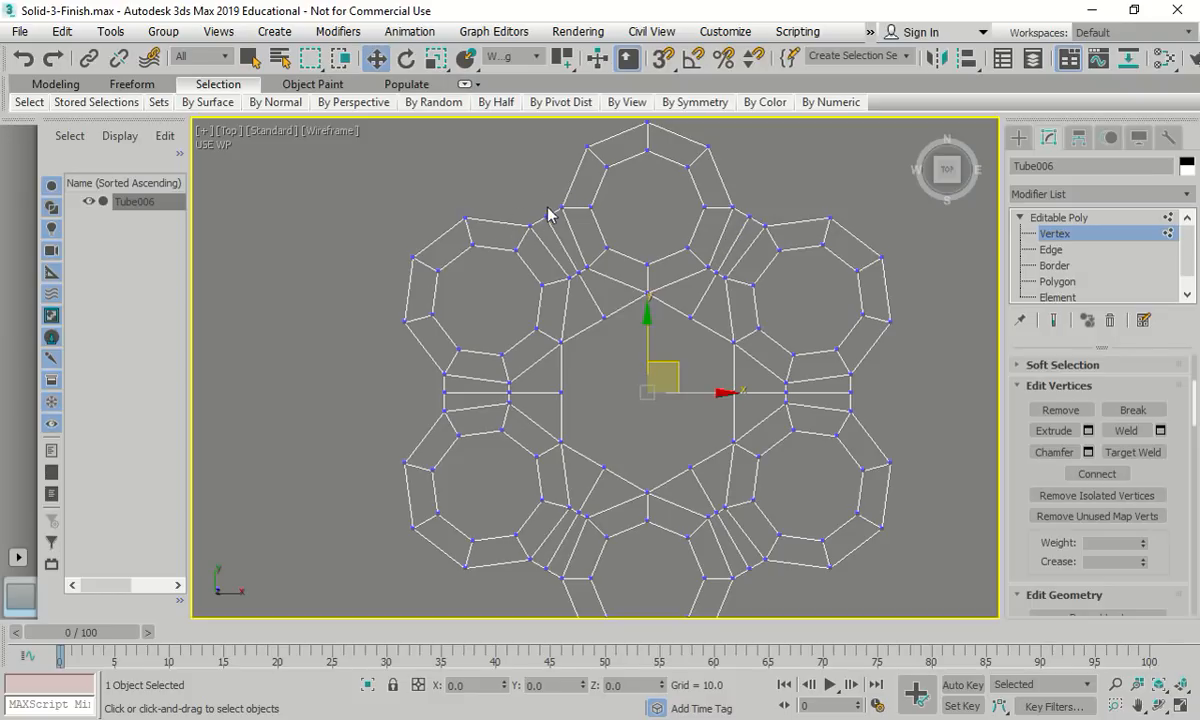
pyautogui.click(546, 217)
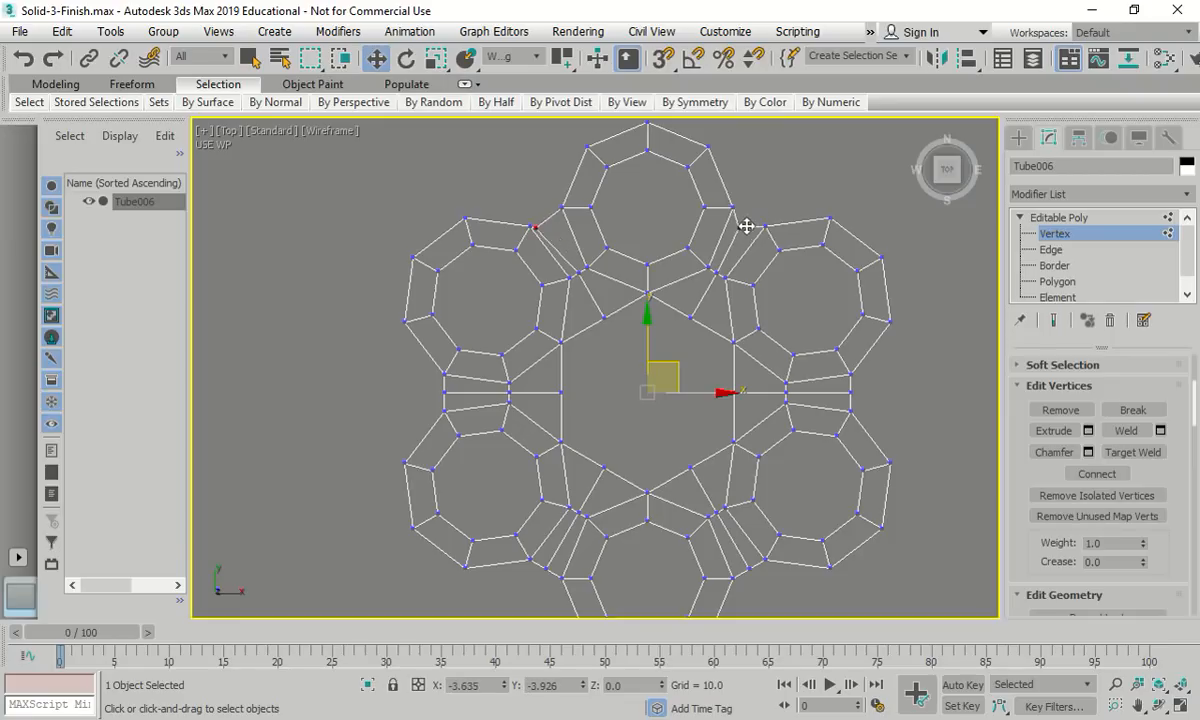
pyautogui.keyDown('ctrl'); pyautogui.click(745, 218); pyautogui.keyUp('ctrl')
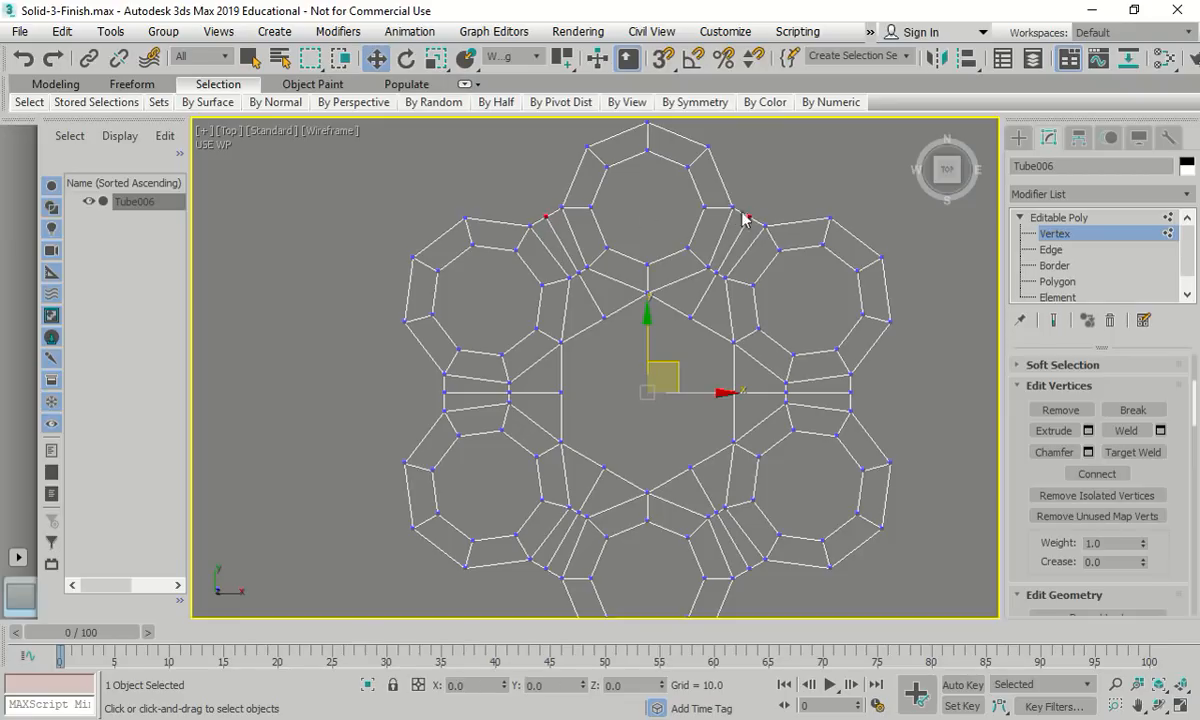
pyautogui.keyDown('ctrl'); pyautogui.click(851, 393); pyautogui.keyUp('ctrl')
pyautogui.keyDown('ctrl'); pyautogui.click(750, 570); pyautogui.keyUp('ctrl')
pyautogui.keyDown('ctrl'); pyautogui.click(543, 569); pyautogui.keyUp('ctrl')
pyautogui.keyDown('ctrl'); pyautogui.click(443, 391); pyautogui.keyUp('ctrl')
# Scale the six selected vertices uniformly and slightly outward about the working pivot
pyautogui.click(435, 60)
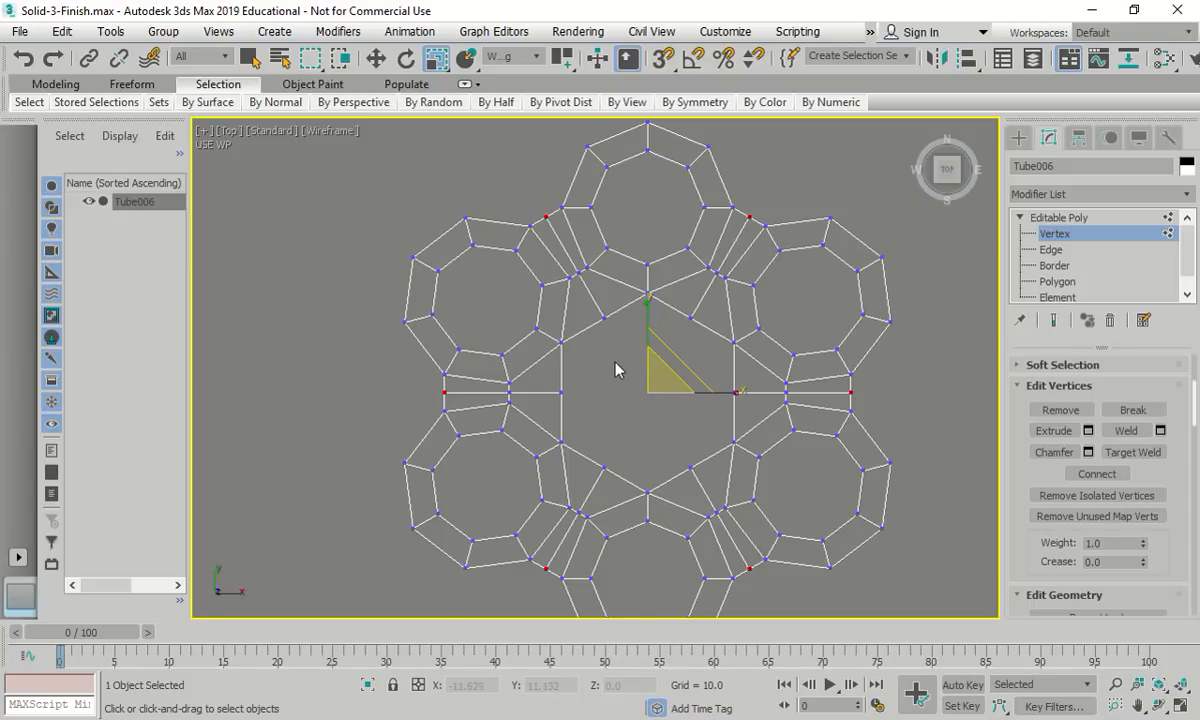
pyautogui.moveTo(940, 148)
pyautogui.click(920, 128)
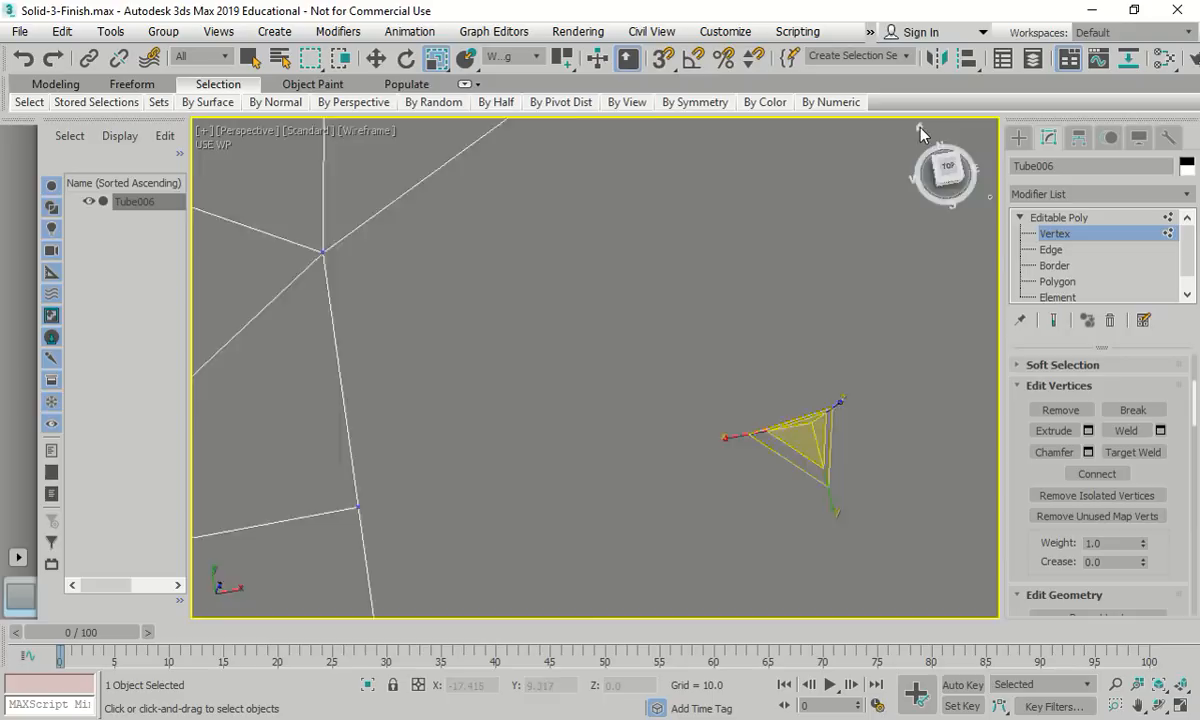
pyautogui.moveTo(573, 365); pyautogui.dragTo(598, 362)
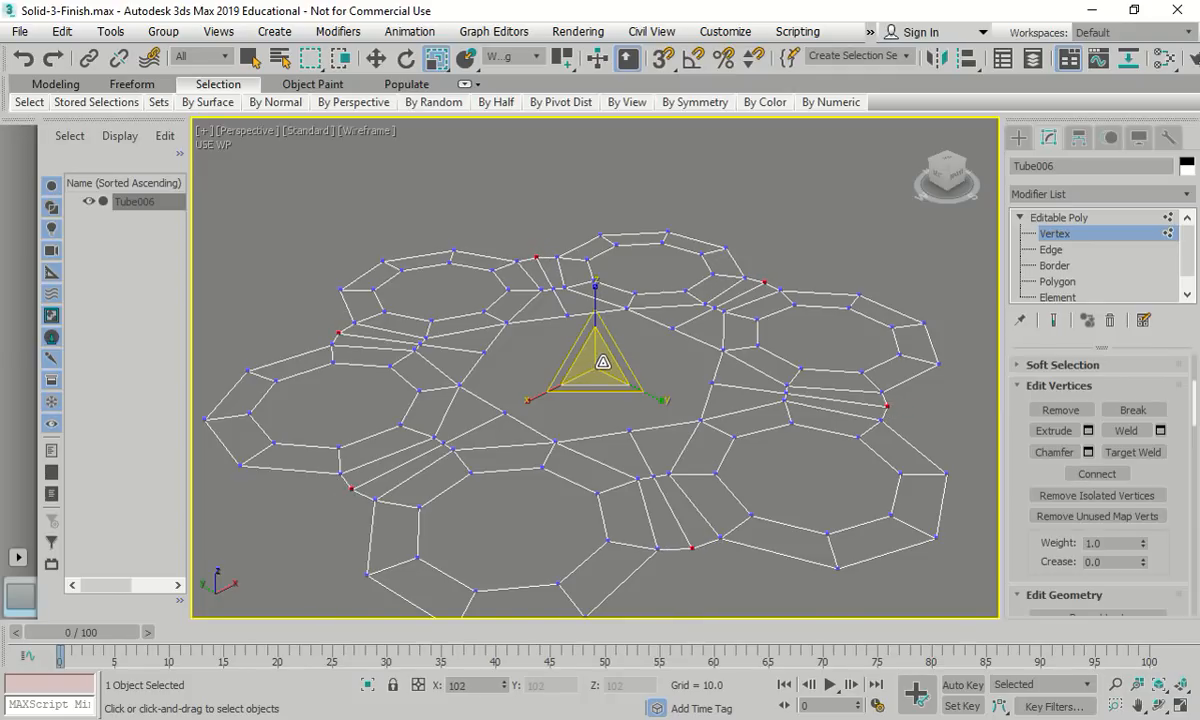
pyautogui.moveTo(603, 362); pyautogui.dragTo(600, 362)
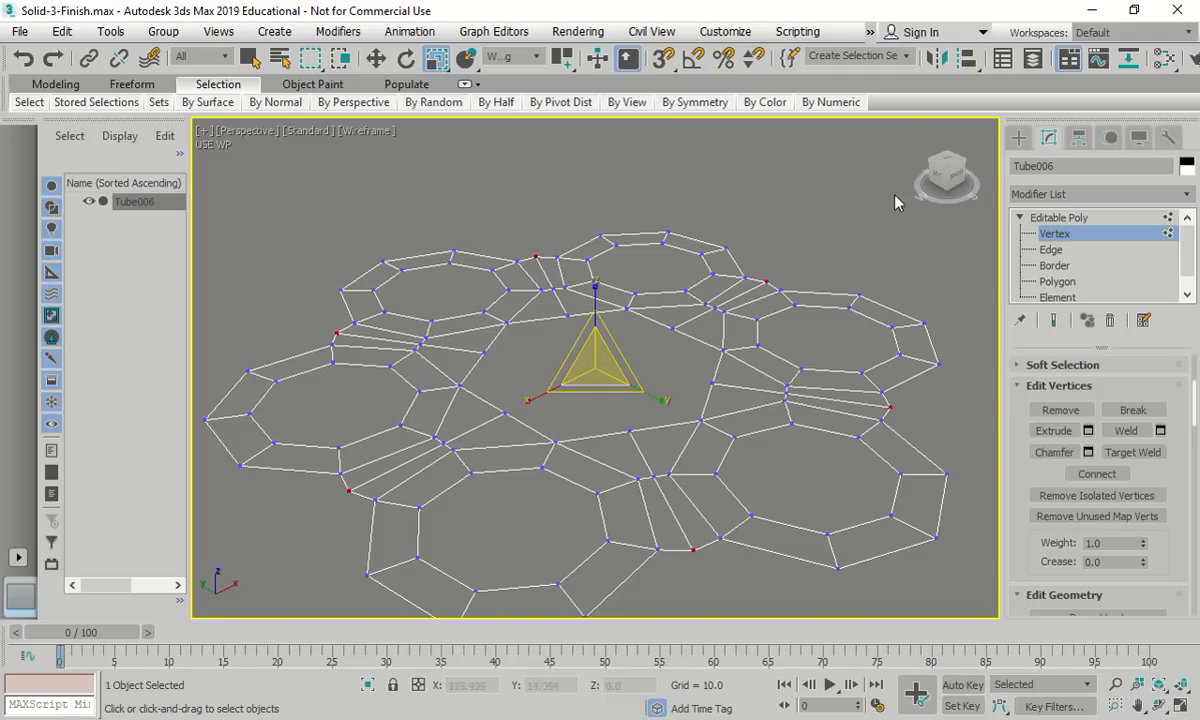
pyautogui.click(948, 162)
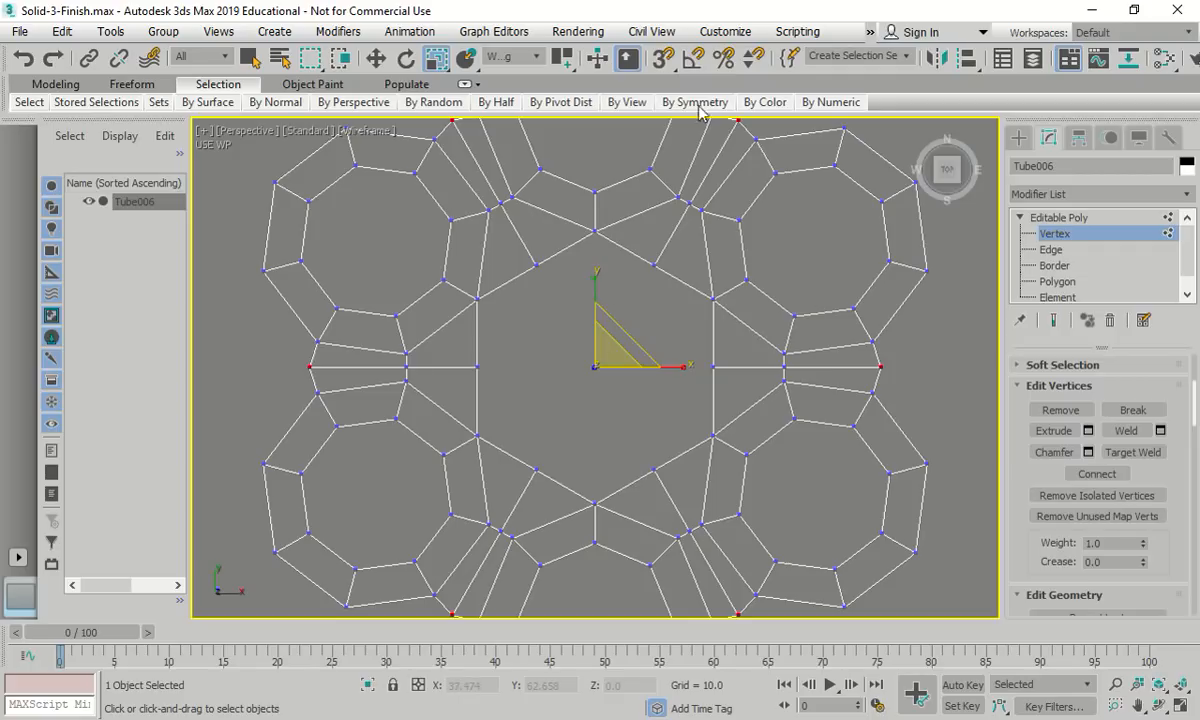
# Save the scene over Solid-3-Finish01, and save it again as the next increment, Solid-3-Finish02
pyautogui.click(22, 31)
pyautogui.click(47, 199)
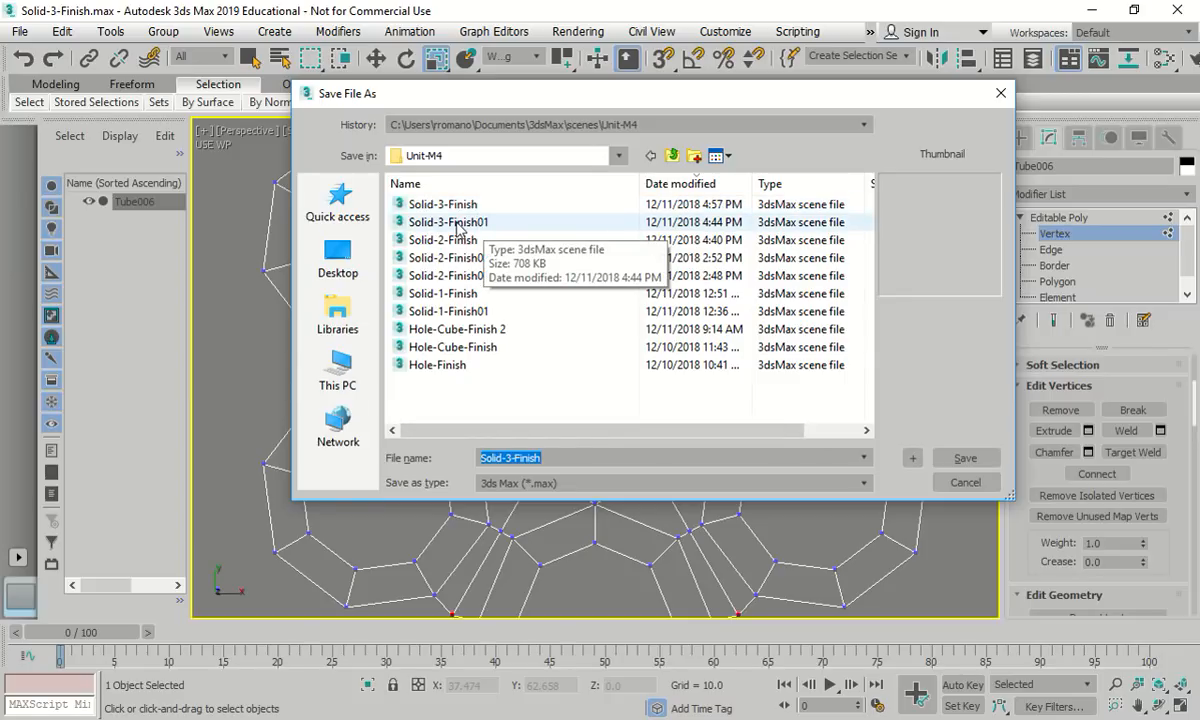
pyautogui.click(457, 222)
pyautogui.click(958, 458)
pyautogui.click(641, 437)
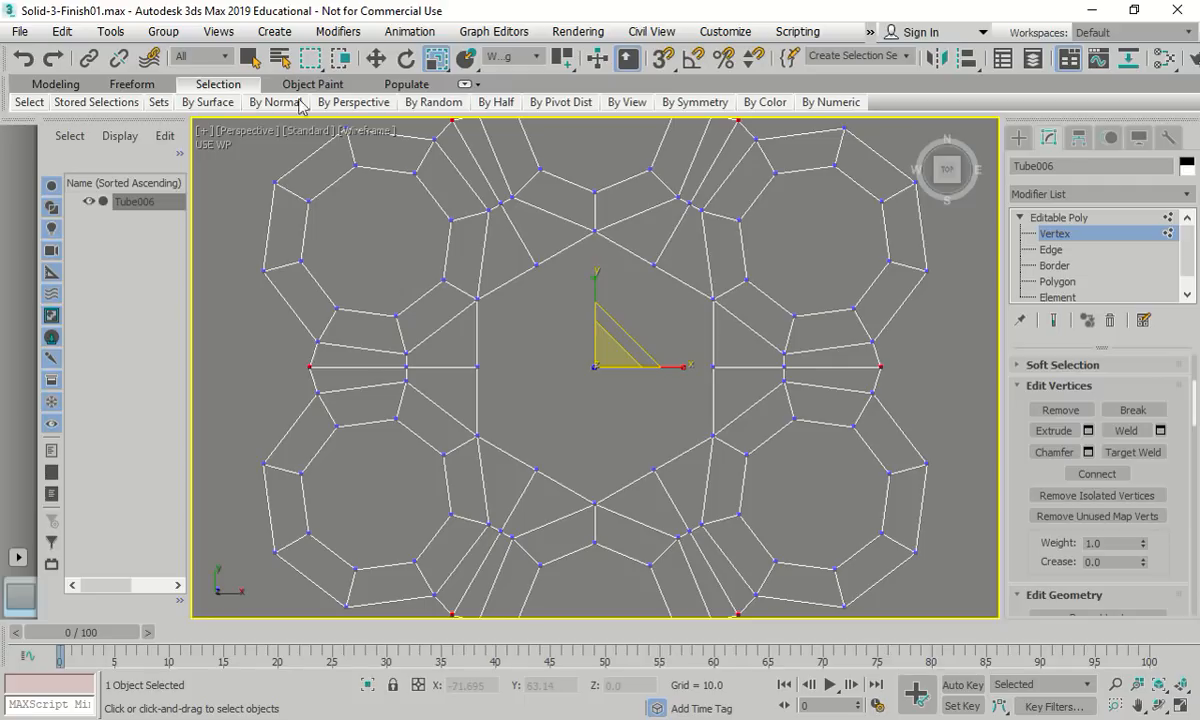
pyautogui.click(20, 32)
pyautogui.click(40, 171)
# Select the central hexagon's border and scale a copy of it slightly inward to add an inner ring of faces
pyautogui.click(1055, 265)
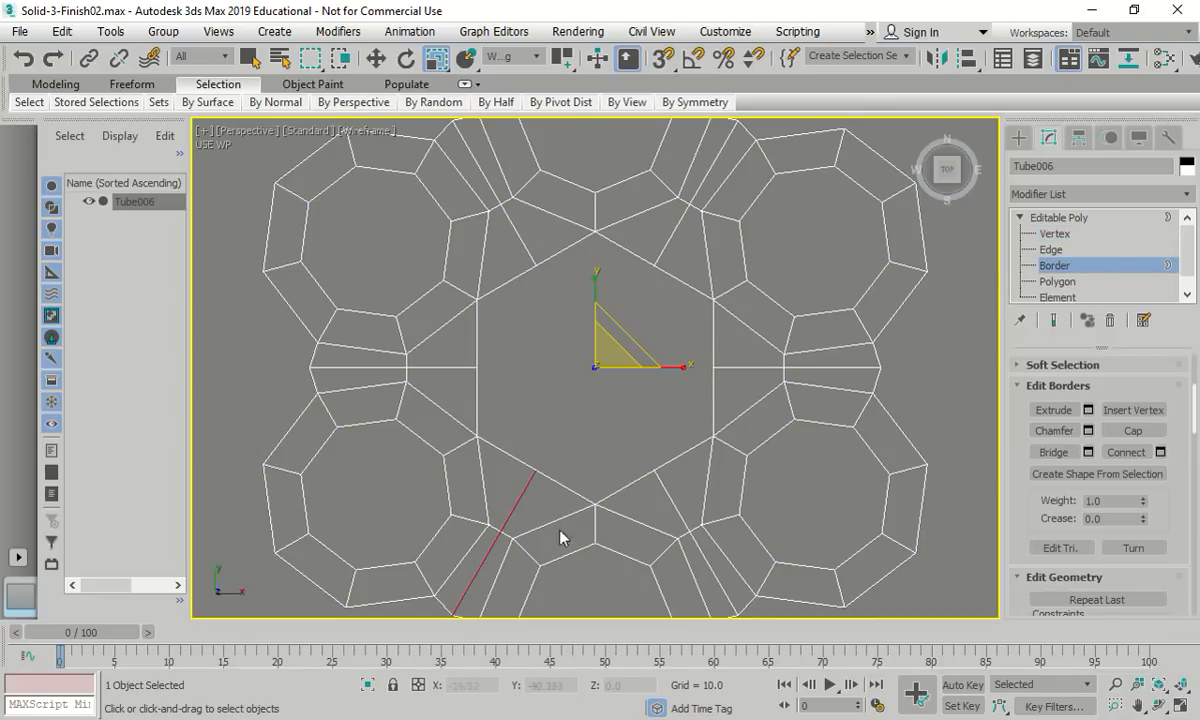
pyautogui.click(711, 341)
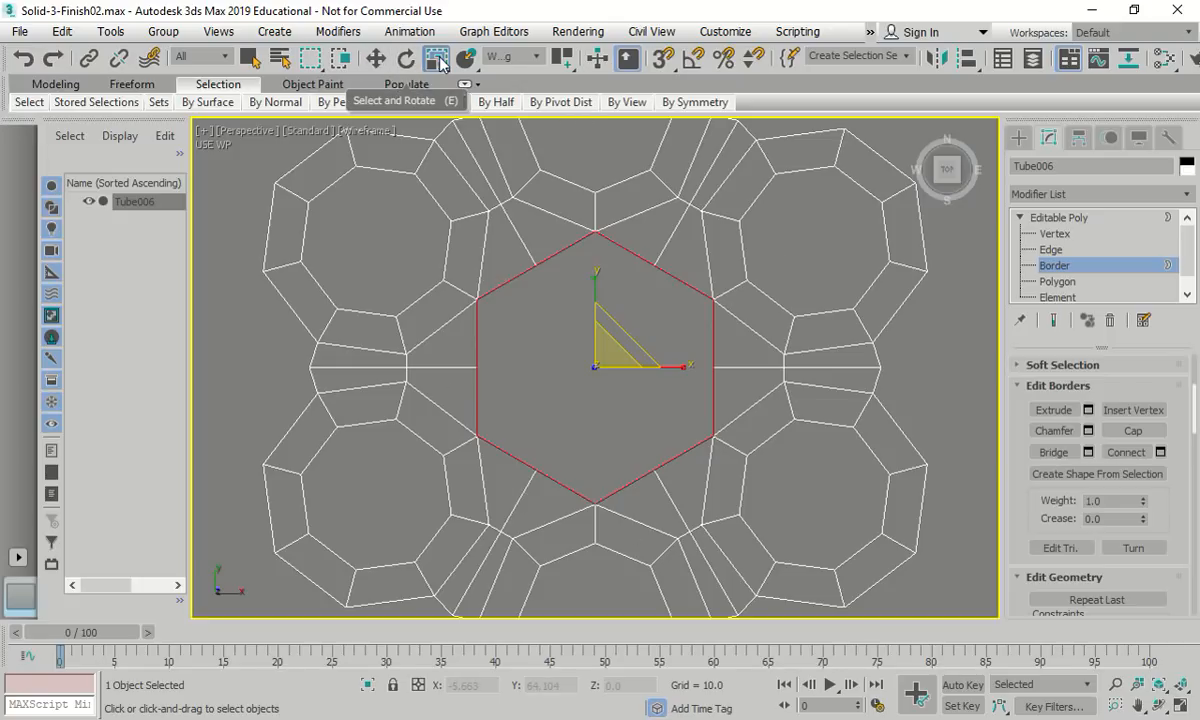
pyautogui.moveTo(595, 350); pyautogui.dragTo(598, 334)
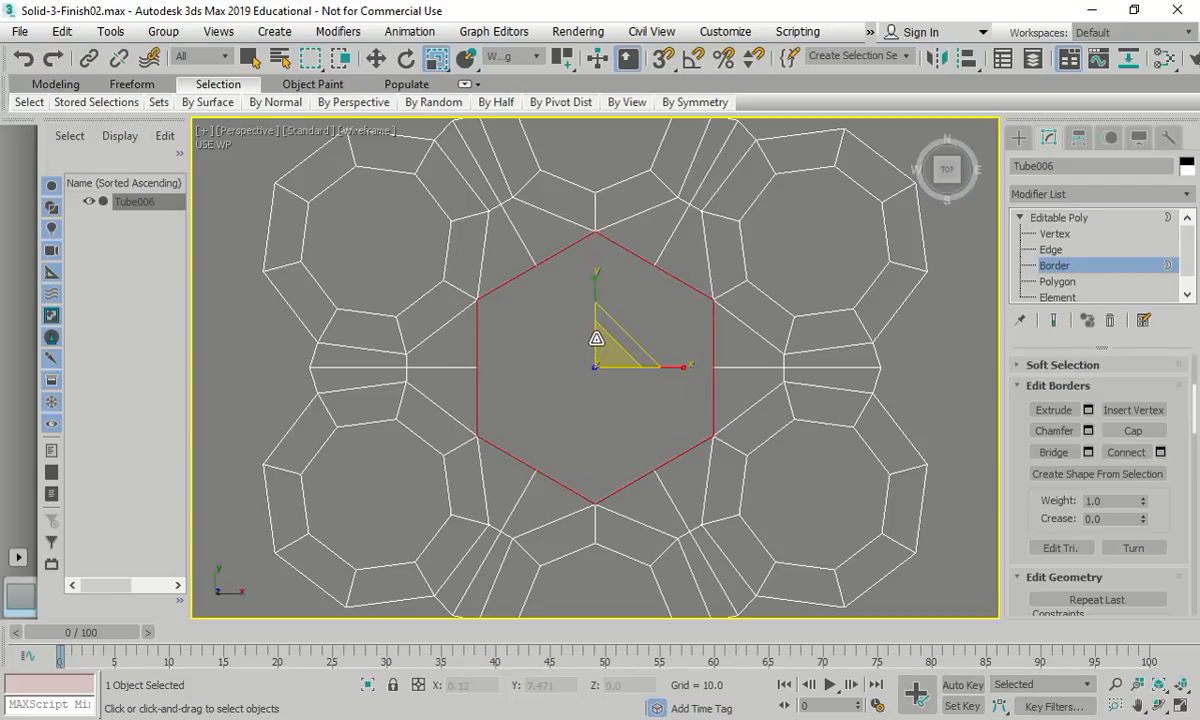
pyautogui.click(596, 339)
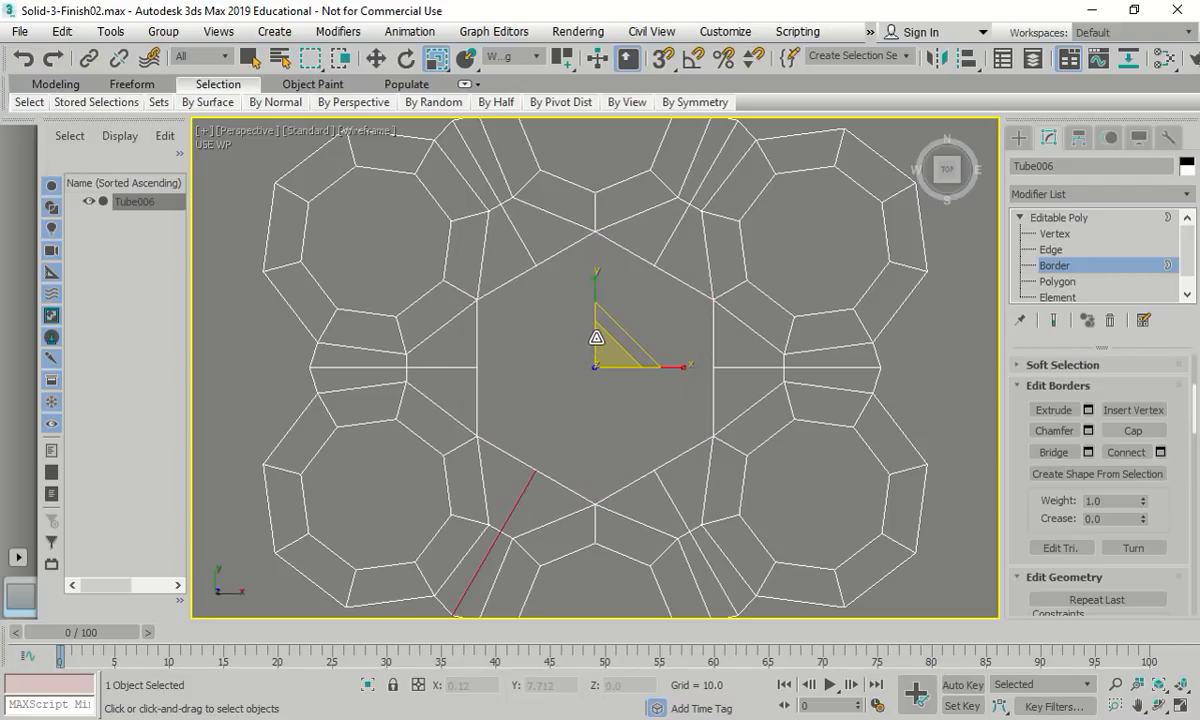
pyautogui.click(566, 251)
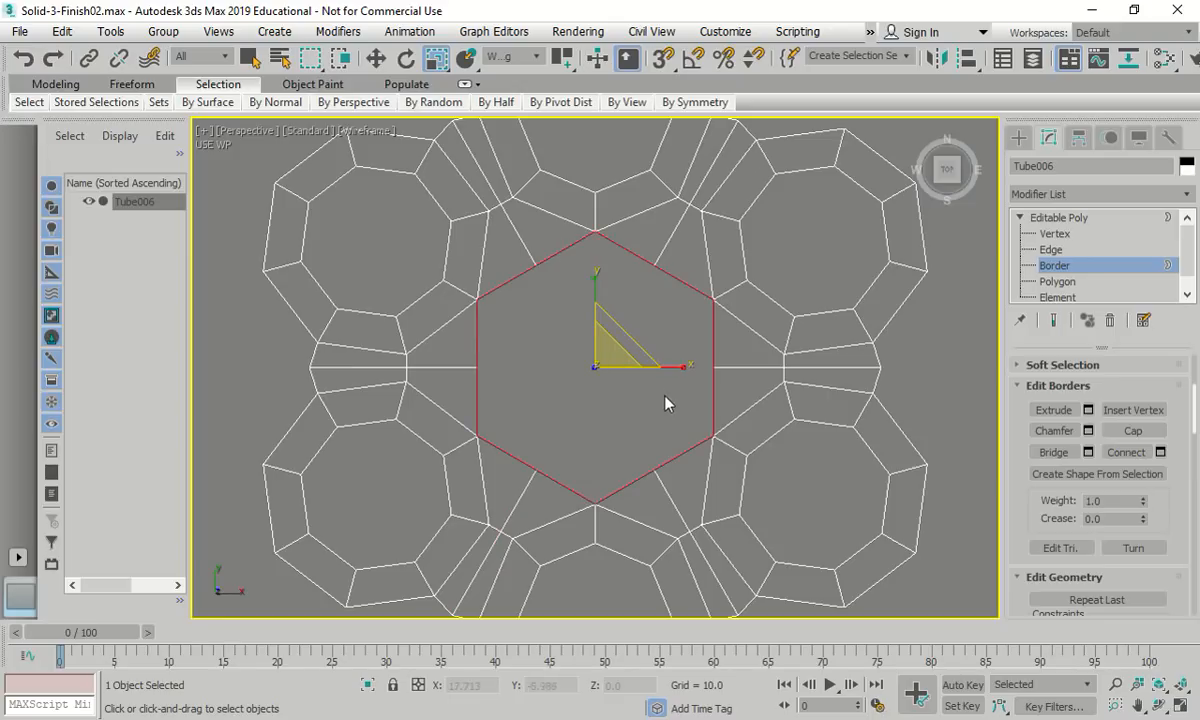
pyautogui.moveTo(598, 352)
pyautogui.keyDown('shift'); pyautogui.mouseDown()
pyautogui.moveTo(598, 338)
pyautogui.moveTo(585, 373)
pyautogui.mouseUp(); pyautogui.keyUp('shift')
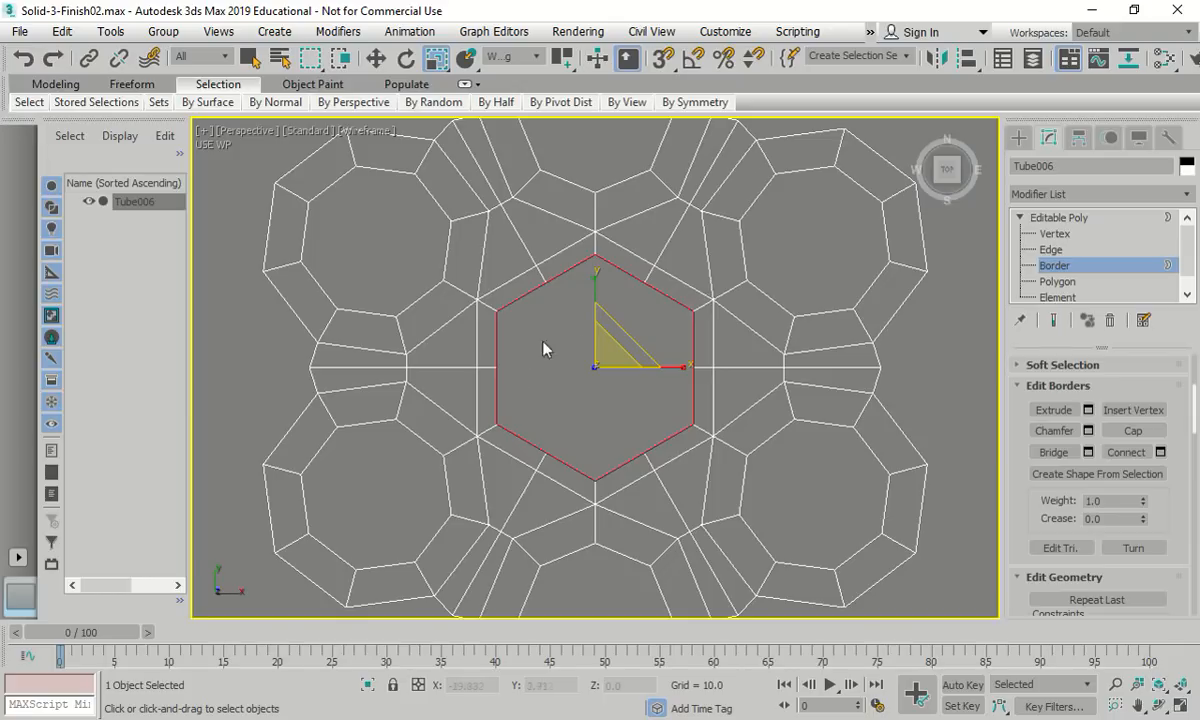
# Select the outer outline, six ring openings and central hexagon borders, and name them as a selection set called Borders
pyautogui.scroll(-2, 627, 220)
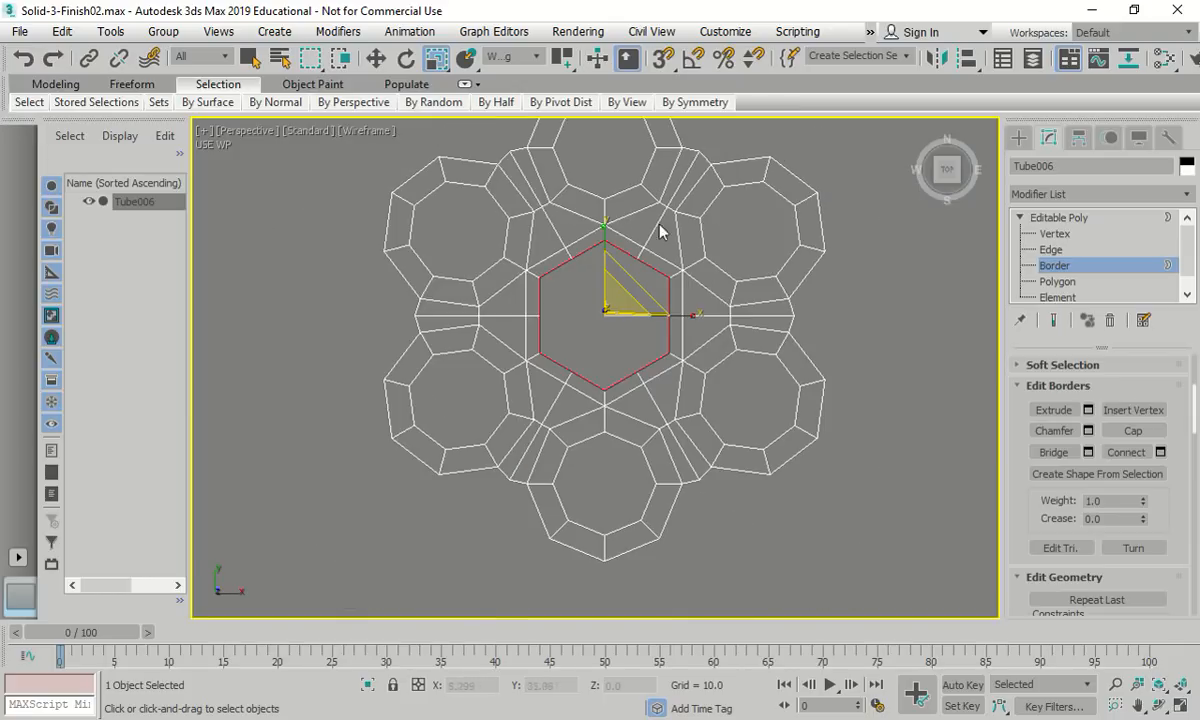
pyautogui.click(1058, 267)
pyautogui.click(1062, 269)
pyautogui.click(821, 218)
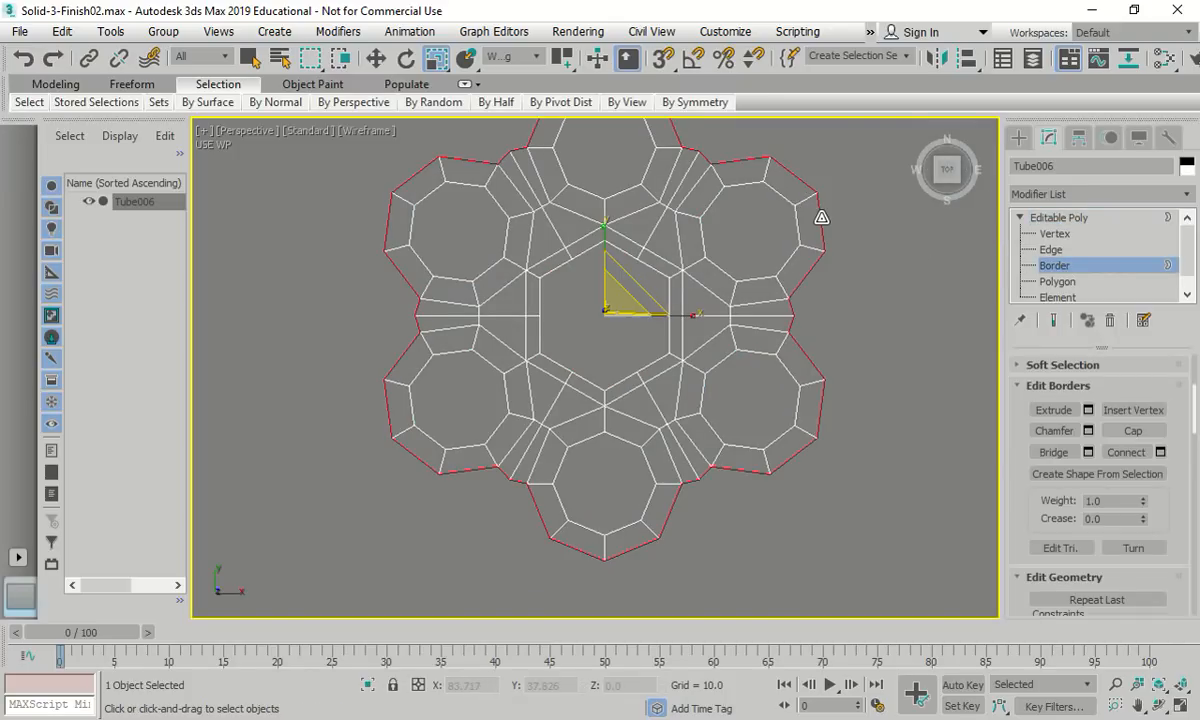
pyautogui.keyDown('ctrl'); pyautogui.click(784, 263); pyautogui.keyUp('ctrl')
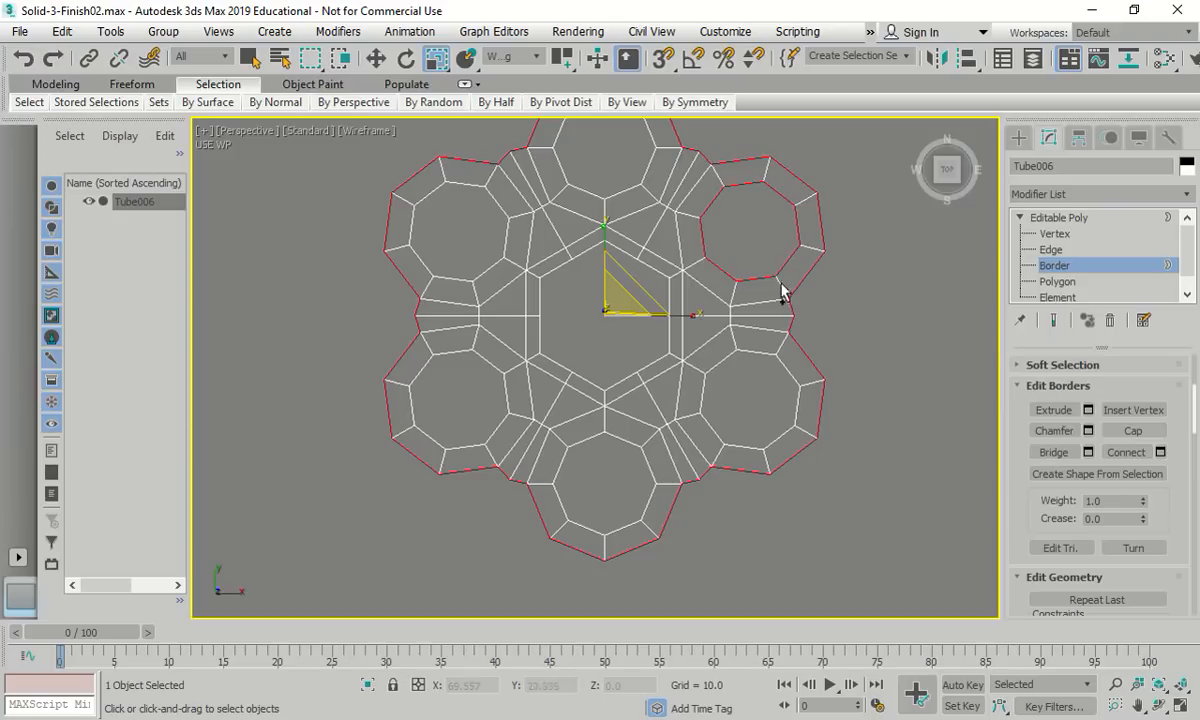
pyautogui.keyDown('ctrl'); pyautogui.click(777, 434); pyautogui.keyUp('ctrl')
pyautogui.keyDown('ctrl'); pyautogui.click(551, 478); pyautogui.keyUp('ctrl')
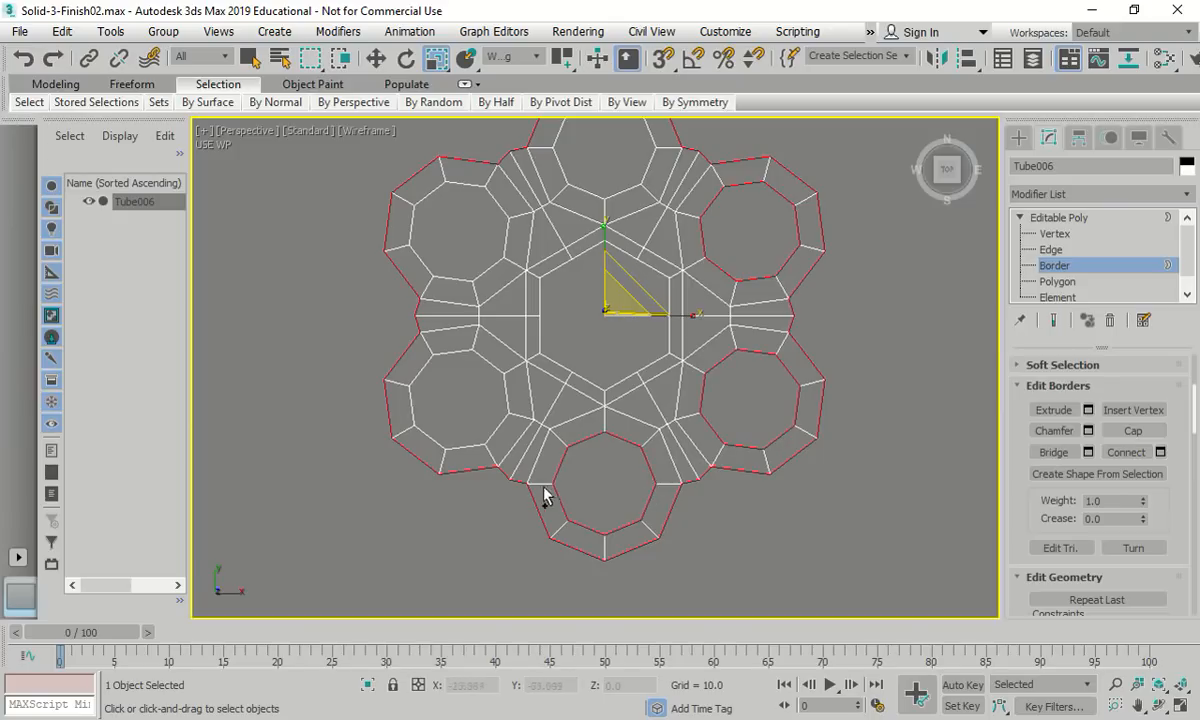
pyautogui.keyDown('ctrl'); pyautogui.click(500, 410); pyautogui.keyUp('ctrl')
pyautogui.keyDown('ctrl'); pyautogui.click(480, 270); pyautogui.keyUp('ctrl')
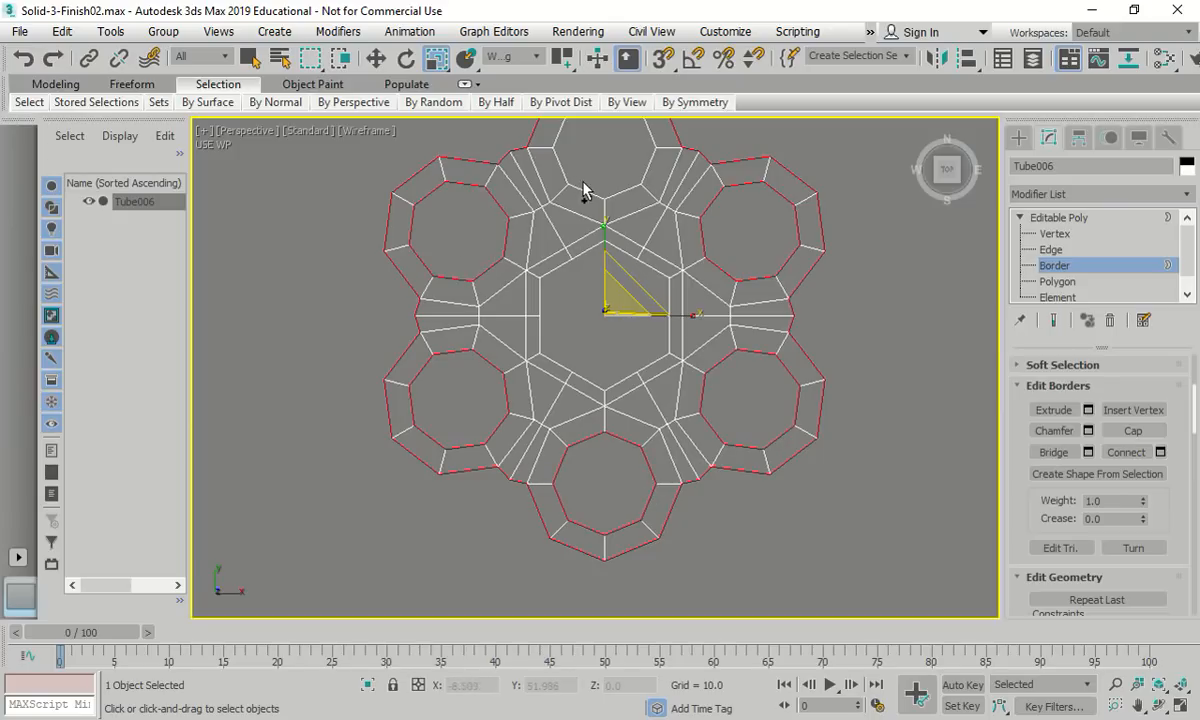
pyautogui.keyDown('ctrl'); pyautogui.click(550, 180); pyautogui.keyUp('ctrl')
pyautogui.keyDown('ctrl'); pyautogui.click(541, 270); pyautogui.keyUp('ctrl')
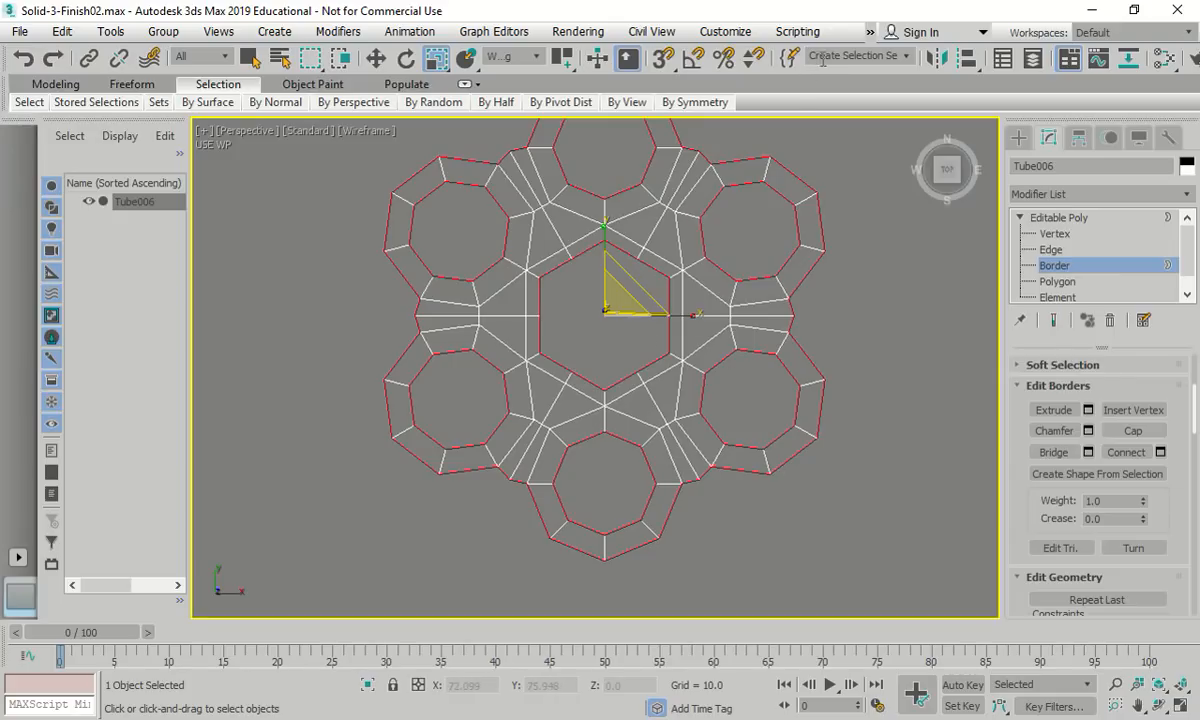
pyautogui.click(860, 56)
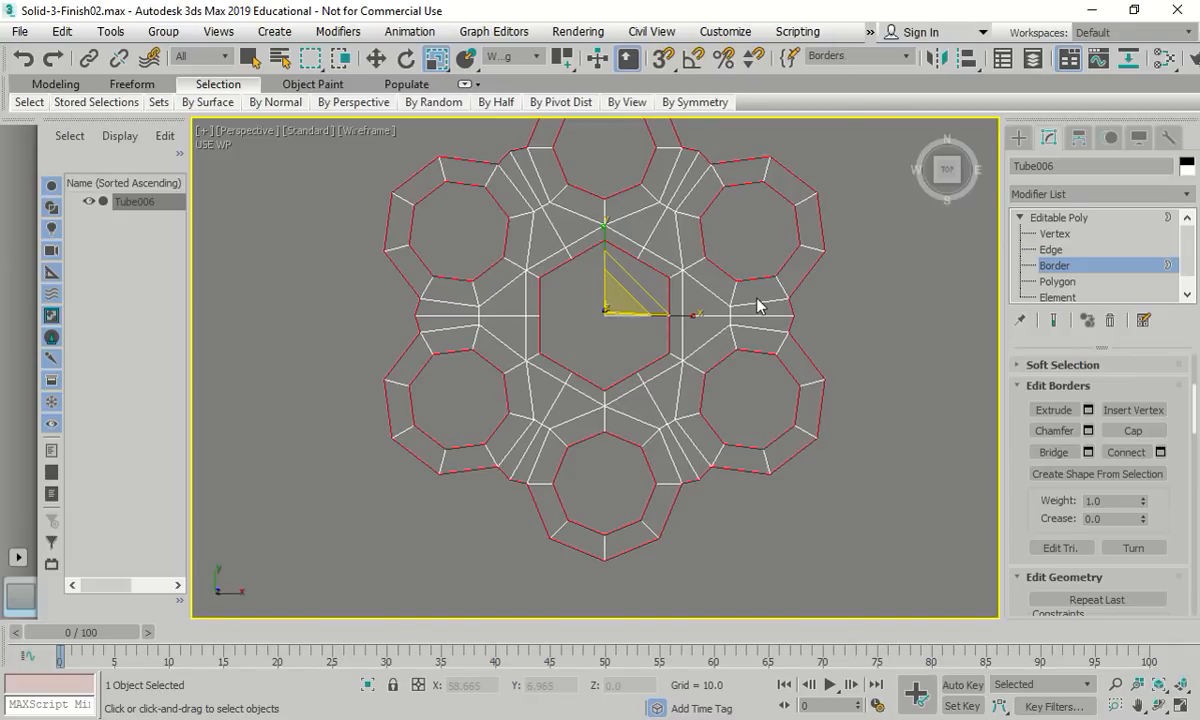
pyautogui.press('Return')
# From an angled view, extend copies of all selected borders straight down along Z to form walls, and clear the selection
pyautogui.click(921, 133)
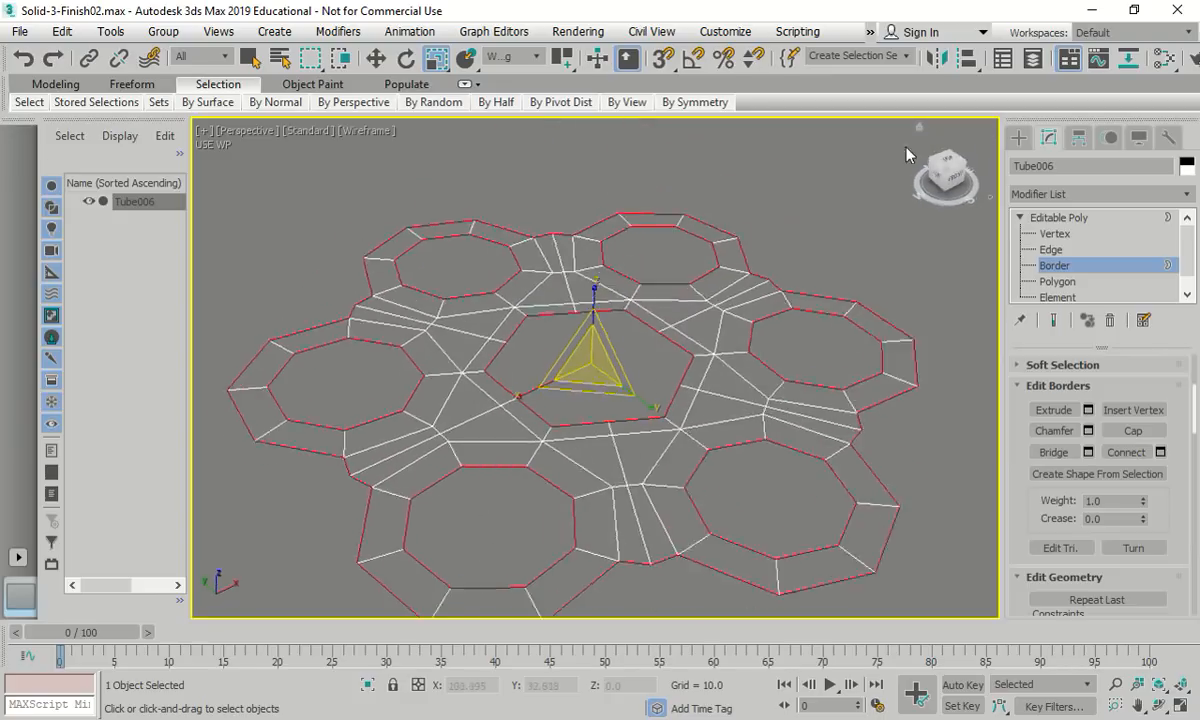
pyautogui.click(376, 58)
pyautogui.scroll(-4, 596, 272)
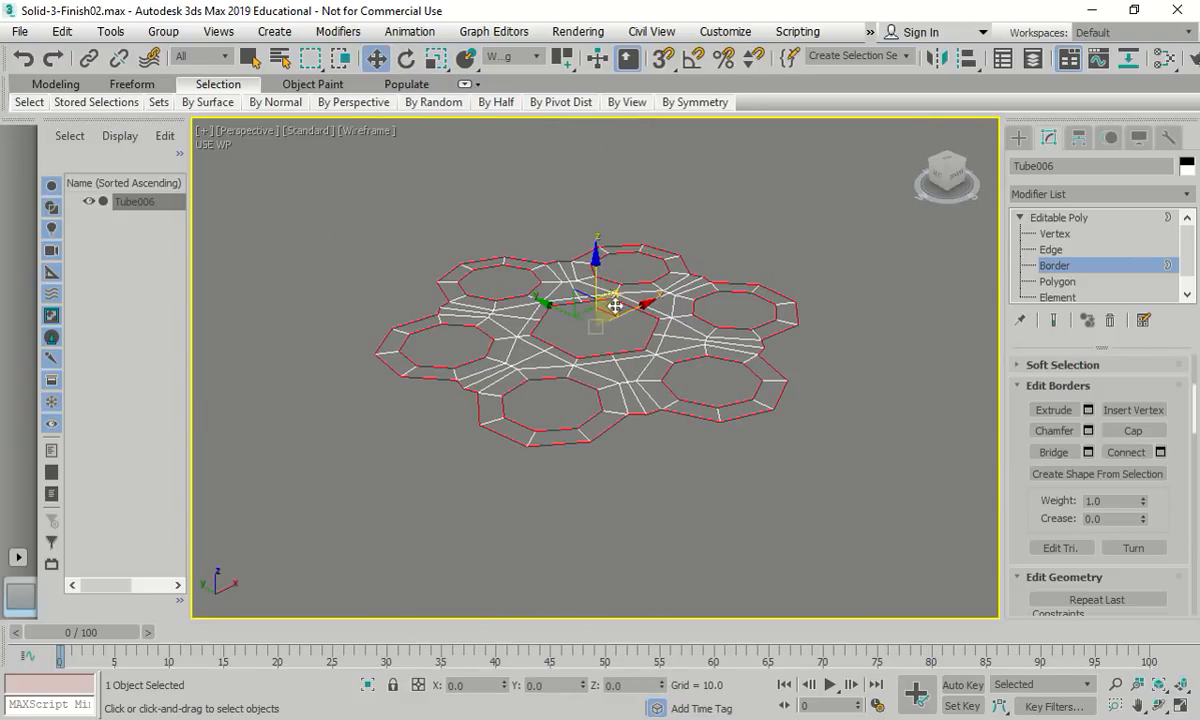
pyautogui.keyDown('shift'); pyautogui.moveTo(595, 250); pyautogui.dragTo(587, 366); pyautogui.keyUp('shift')
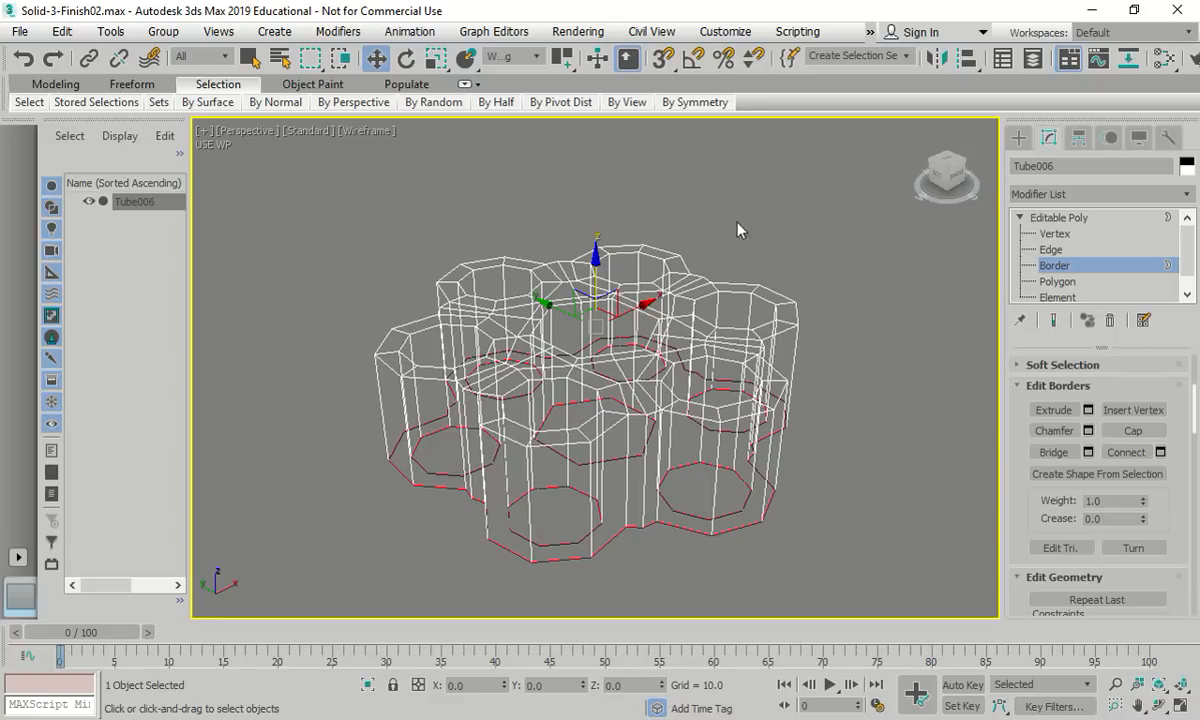
pyautogui.click(563, 162)
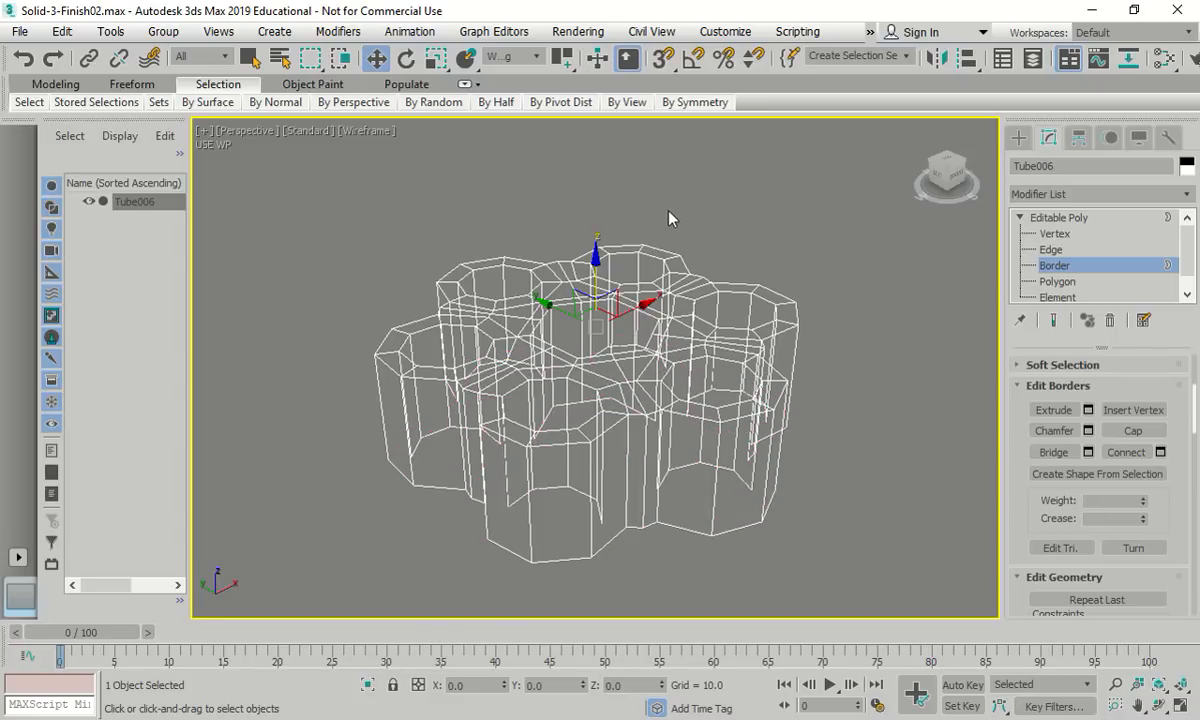
# Look for the Borders selection set at border level and object level, reselecting the model and returning to border level
pyautogui.keyDown('alt'); pyautogui.moveTo(672, 233); pyautogui.dragTo(659, 281, button='middle'); pyautogui.keyUp('alt')
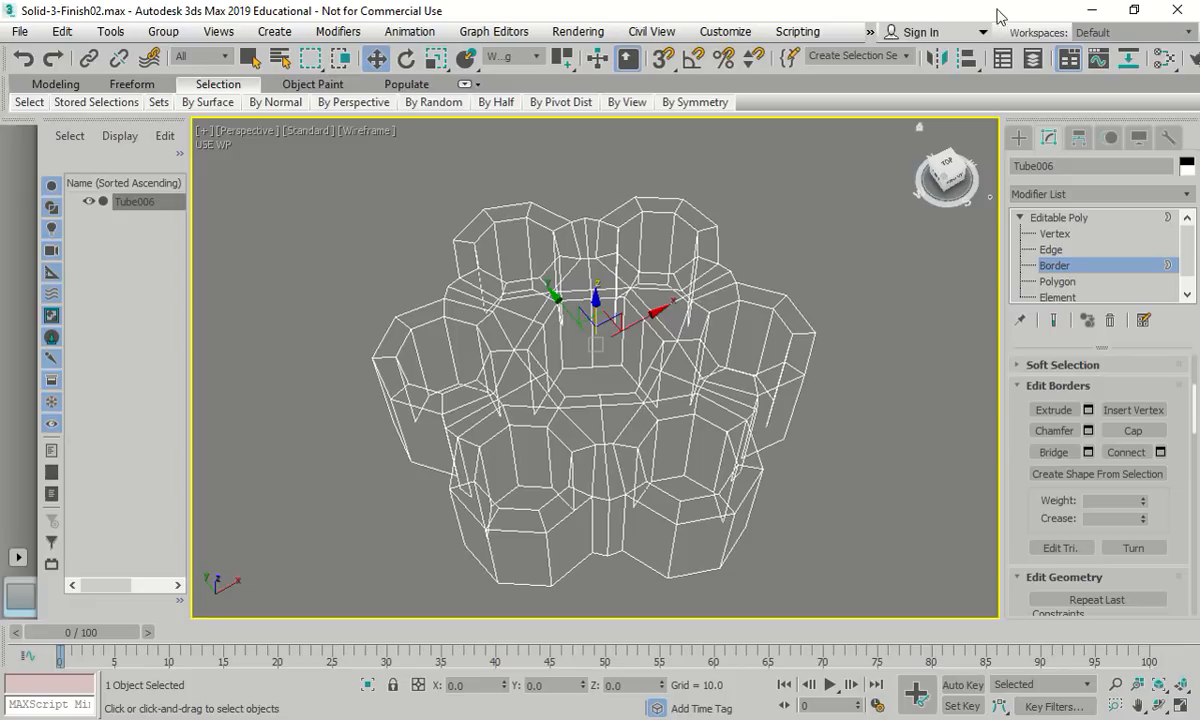
pyautogui.click(906, 58)
pyautogui.click(866, 55)
pyautogui.click(1056, 217)
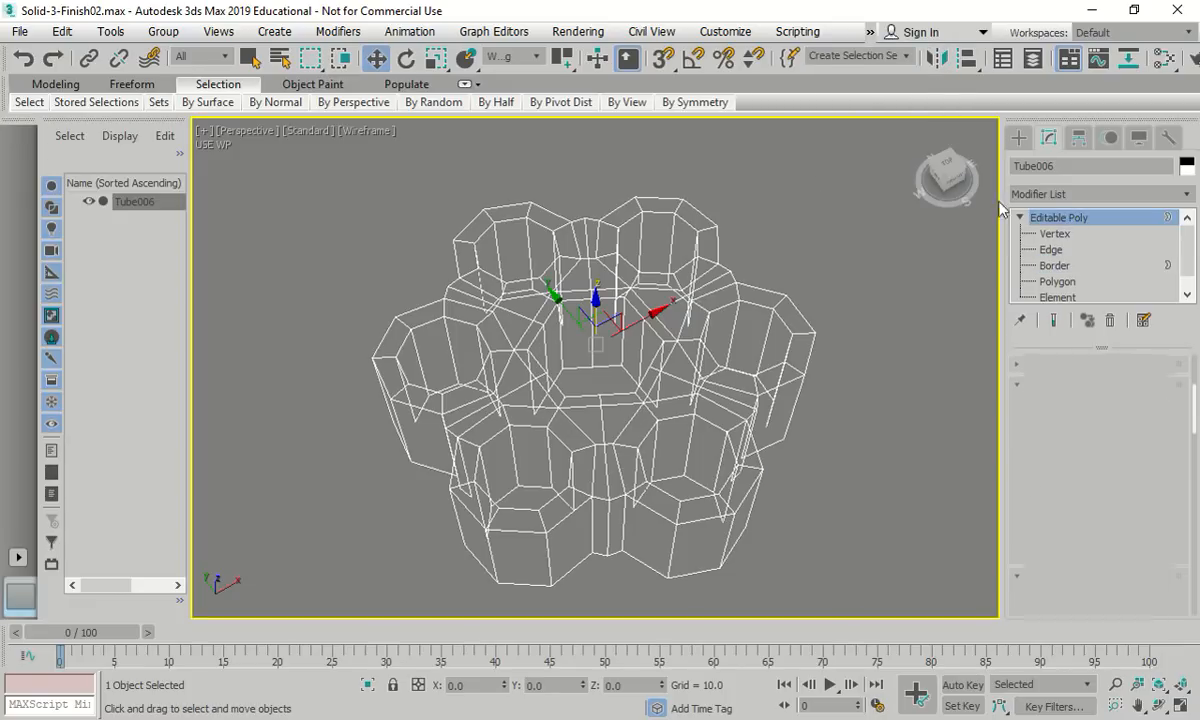
pyautogui.click(851, 57)
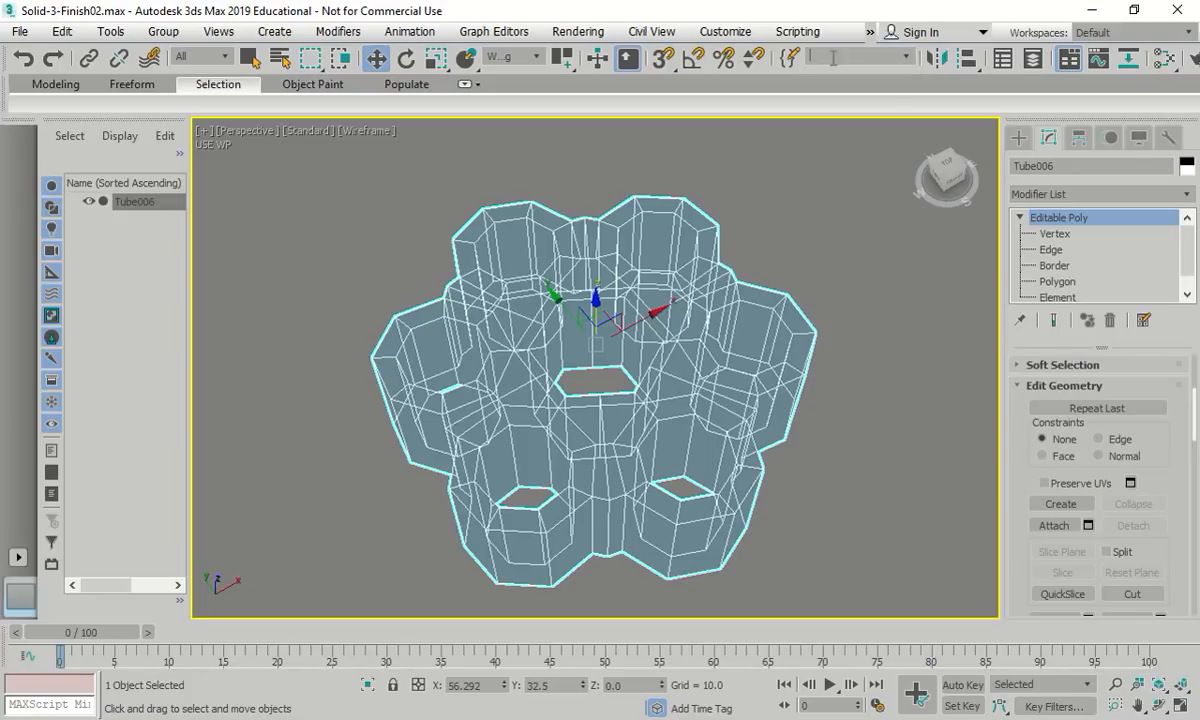
pyautogui.click(800, 228)
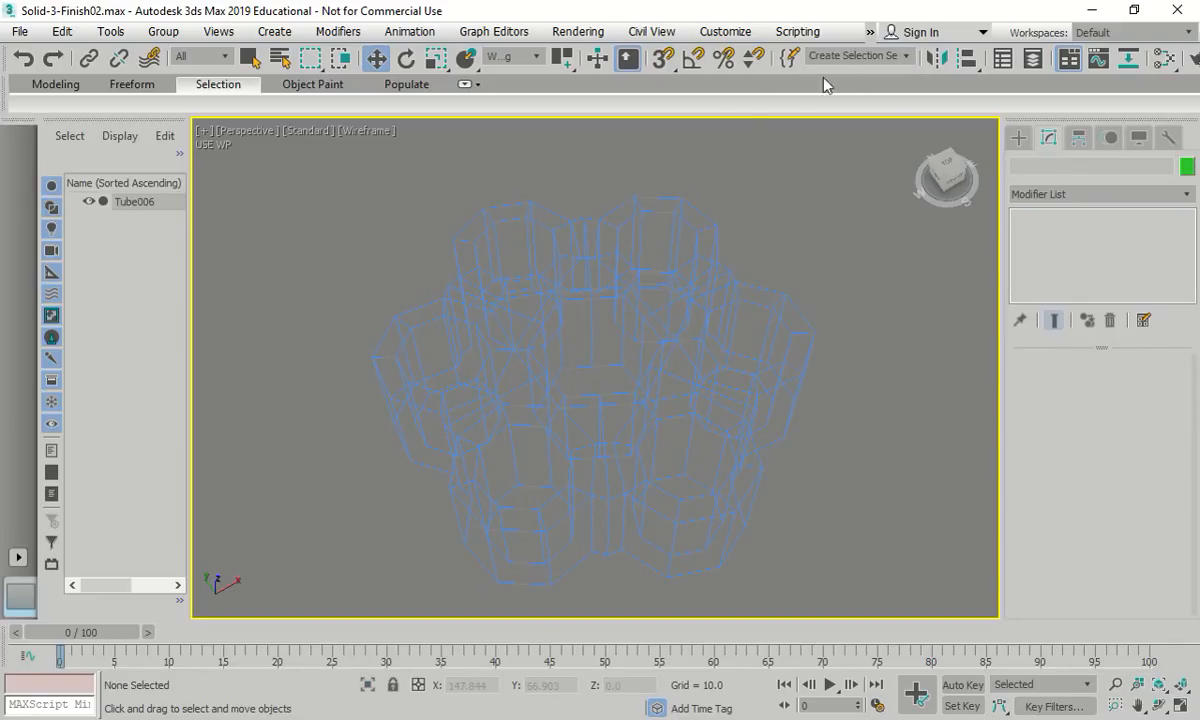
pyautogui.click(1020, 137)
pyautogui.click(1049, 137)
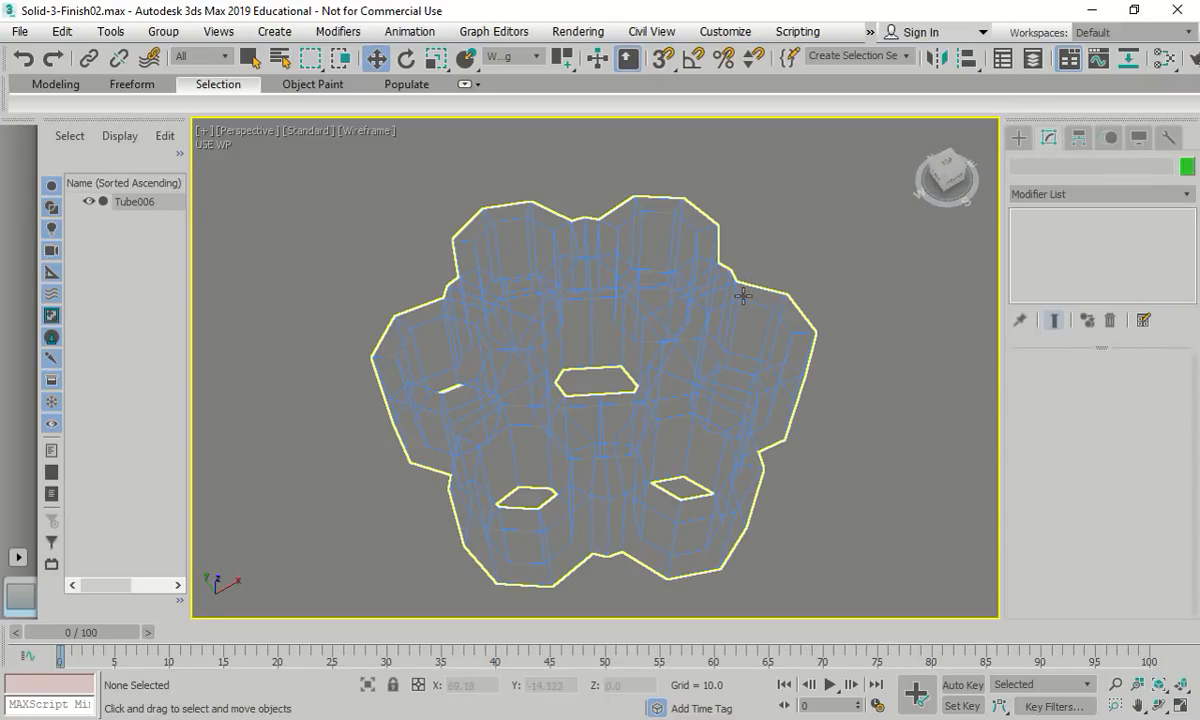
pyautogui.click(700, 280)
pyautogui.click(1060, 266)
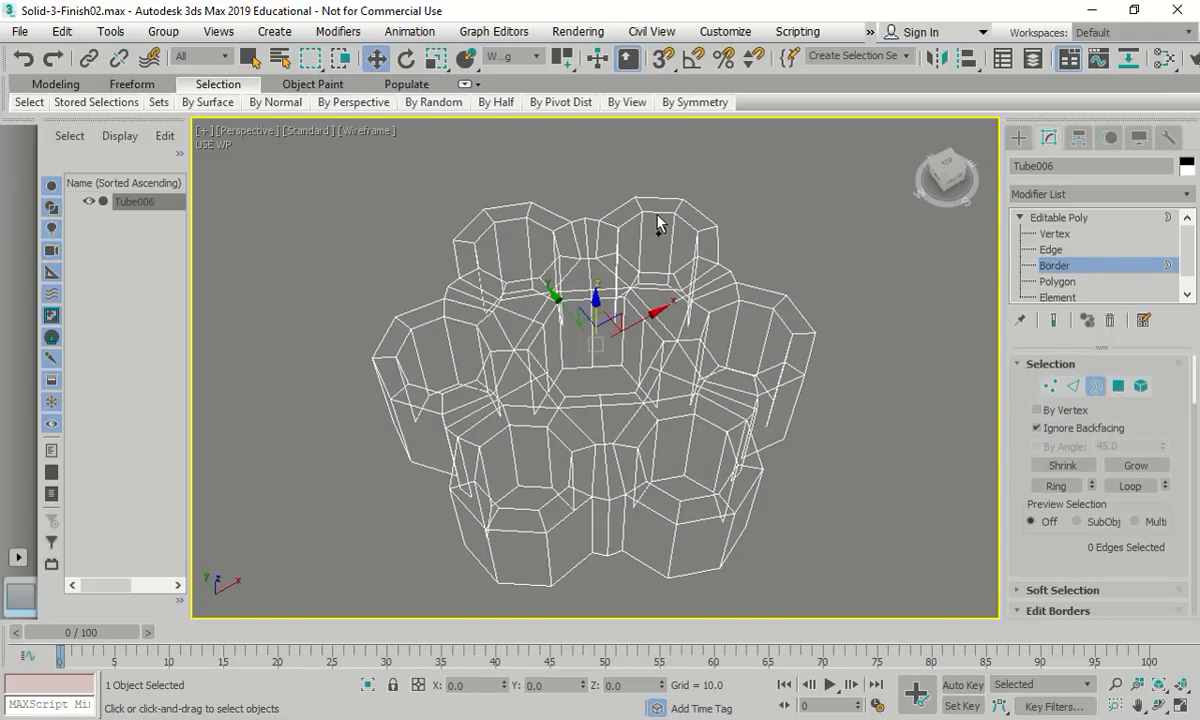
# From the top view, undo the downward wall extension and the deselection of the borders
pyautogui.click(942, 163)
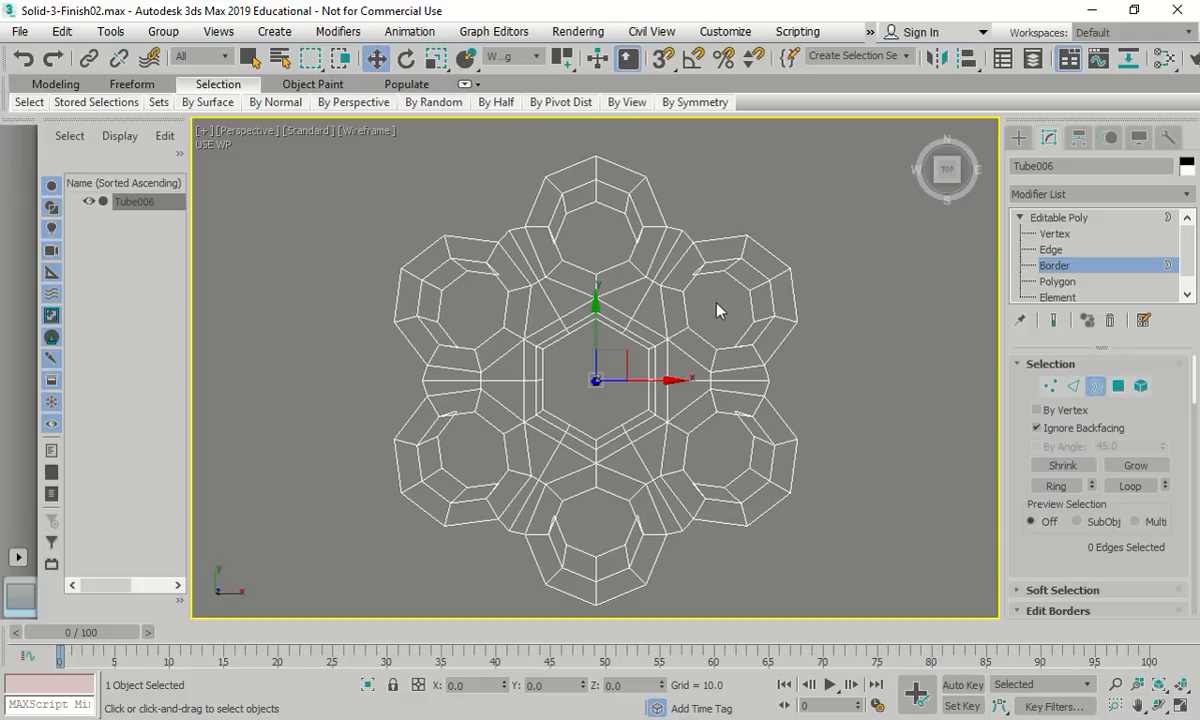
pyautogui.click(1058, 266)
pyautogui.click(1058, 266)
pyautogui.click(28, 61)
pyautogui.click(28, 61)
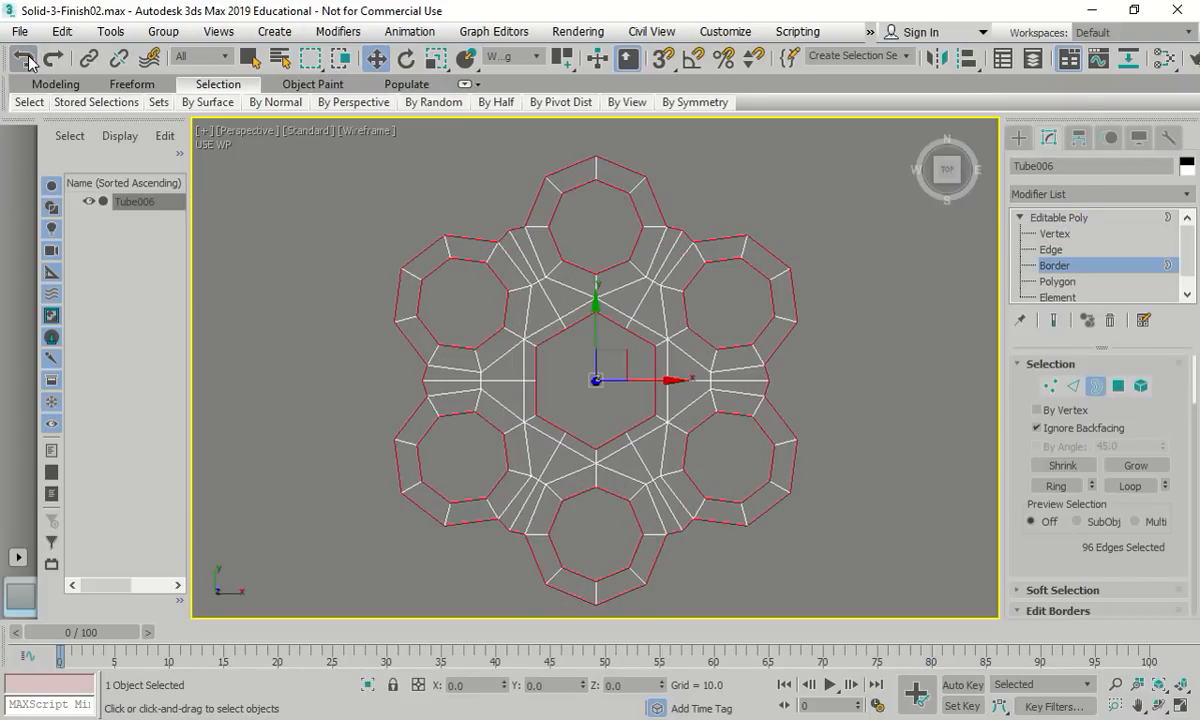
# Store the selected borders again as a named selection set called Borders
pyautogui.click(866, 59)
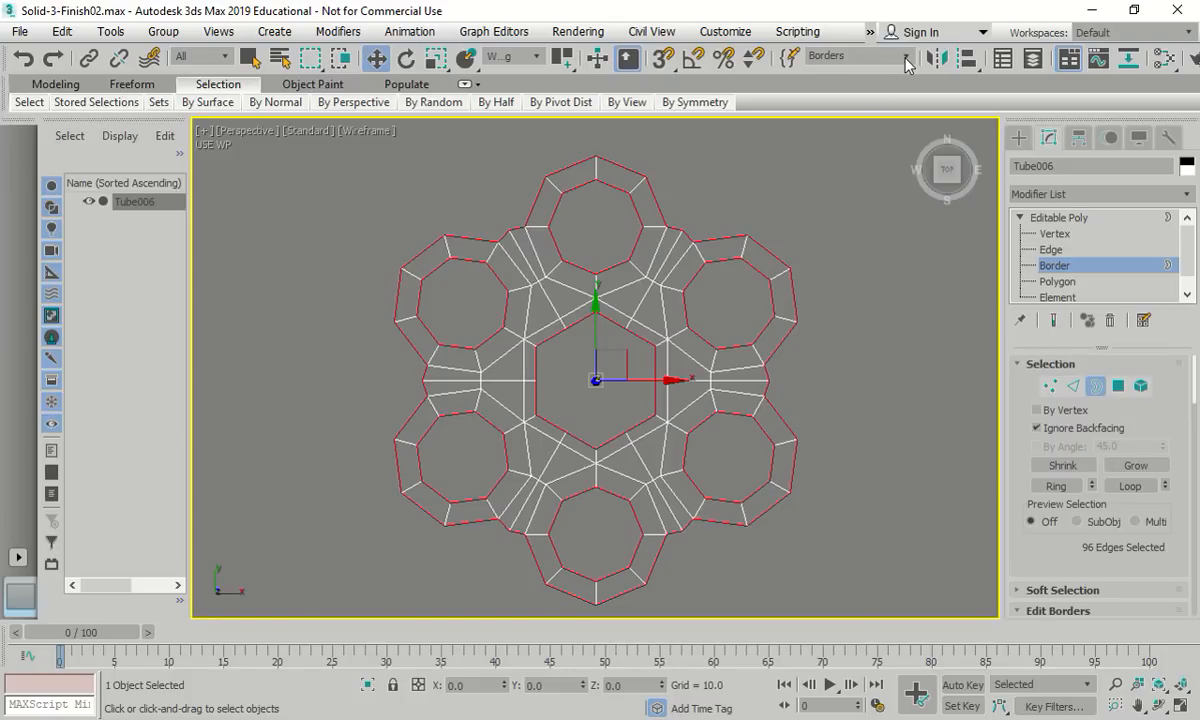
pyautogui.click(907, 62)
pyautogui.click(892, 56)
# From an angled view, extend copies of the selected borders straight down along Z into tall walls, and clear the selection
pyautogui.moveTo(940, 165); pyautogui.dragTo(908, 66)
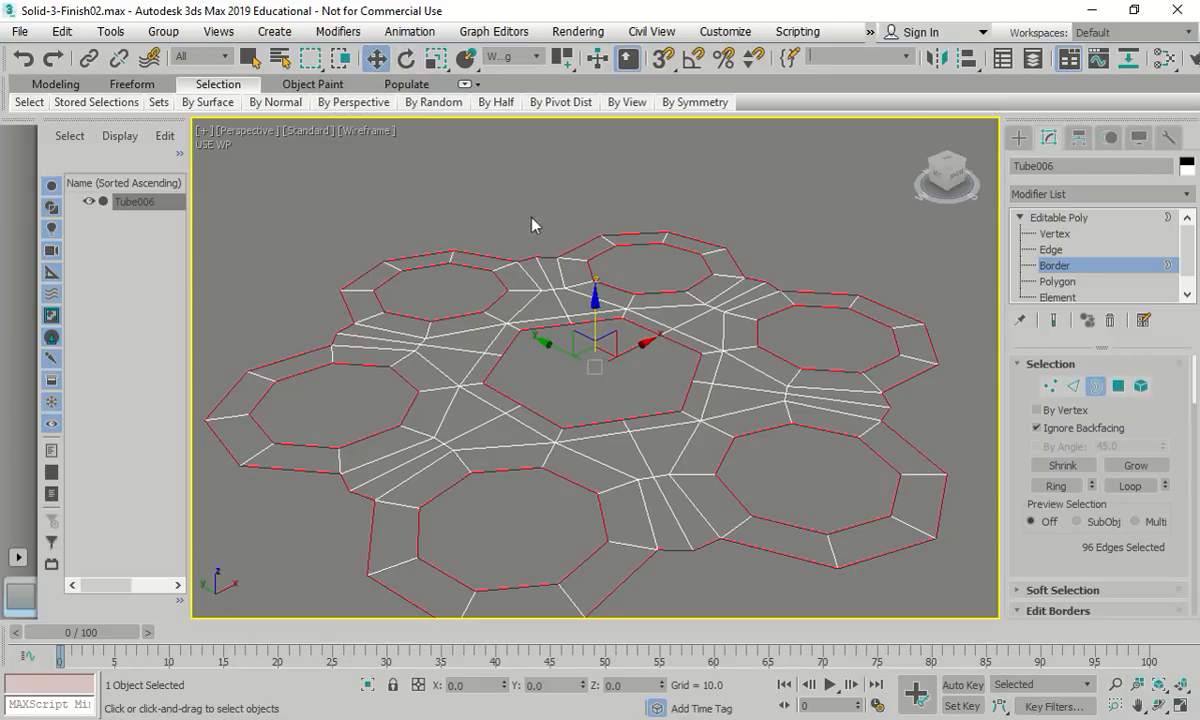
pyautogui.keyDown('shift'); pyautogui.moveTo(595, 300); pyautogui.dragTo(587, 442); pyautogui.keyUp('shift')
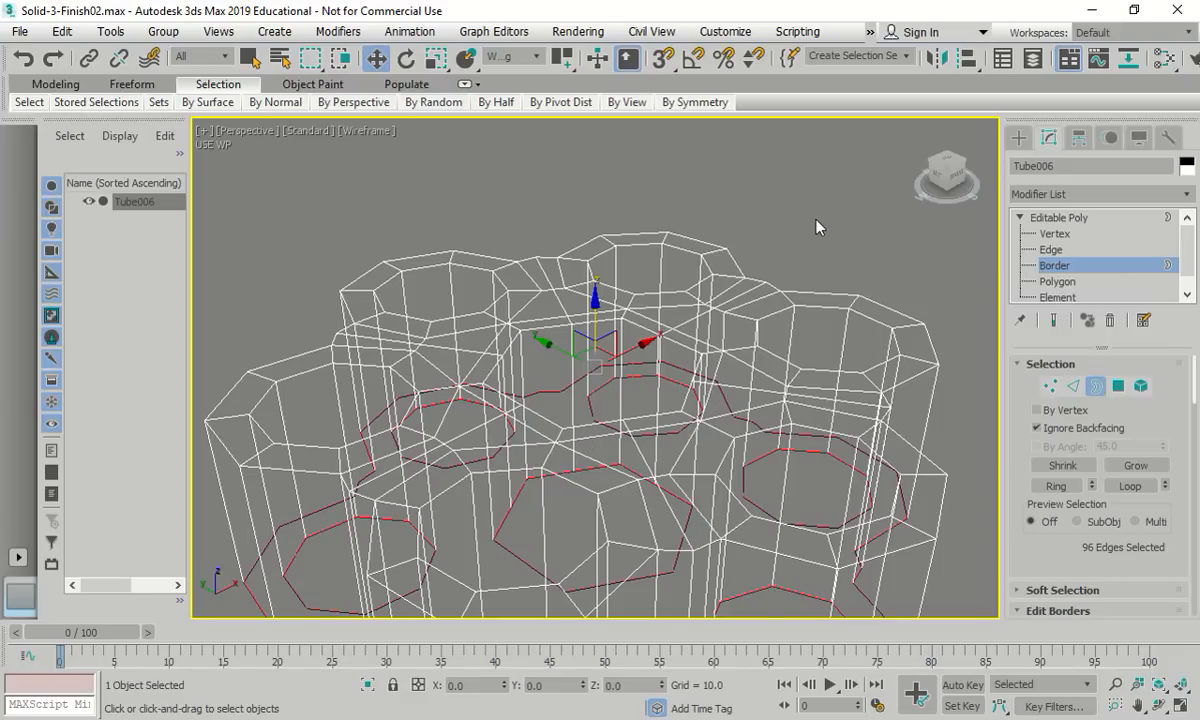
pyautogui.scroll(-4, 770, 240)
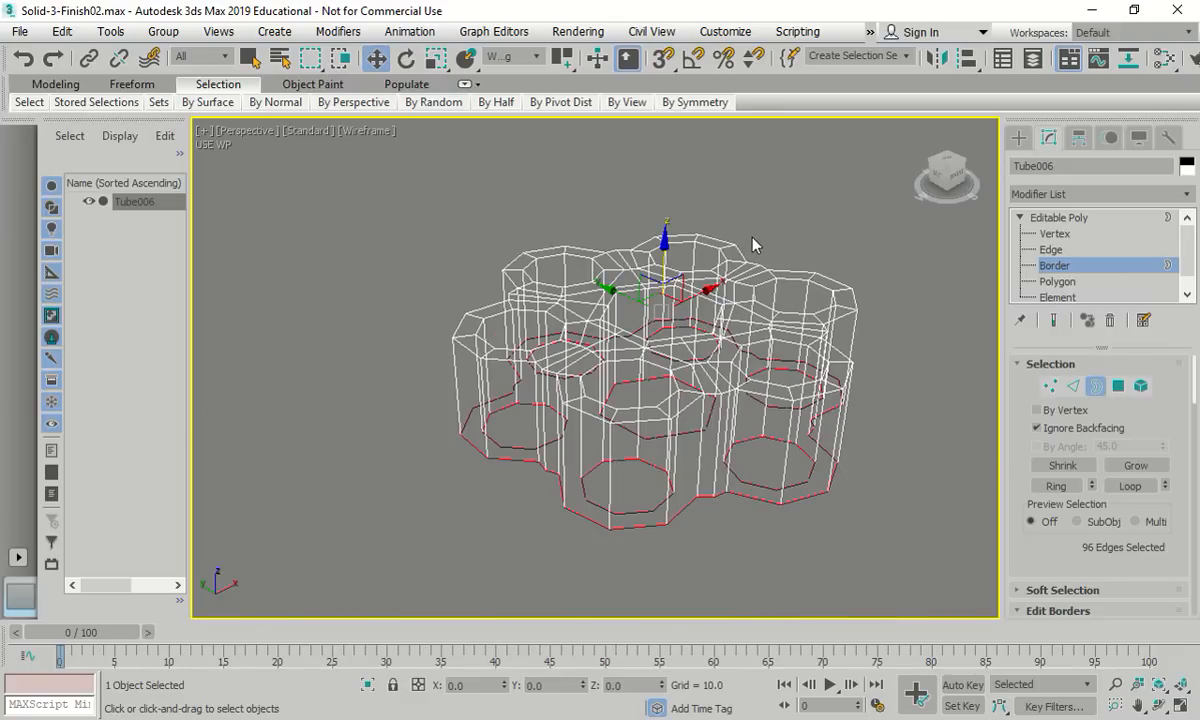
pyautogui.click(845, 218)
# Reselect the upper border edges with the Borders selection set and apply a one-segment Quad Chamfer to them
pyautogui.click(852, 56)
pyautogui.click(880, 74)
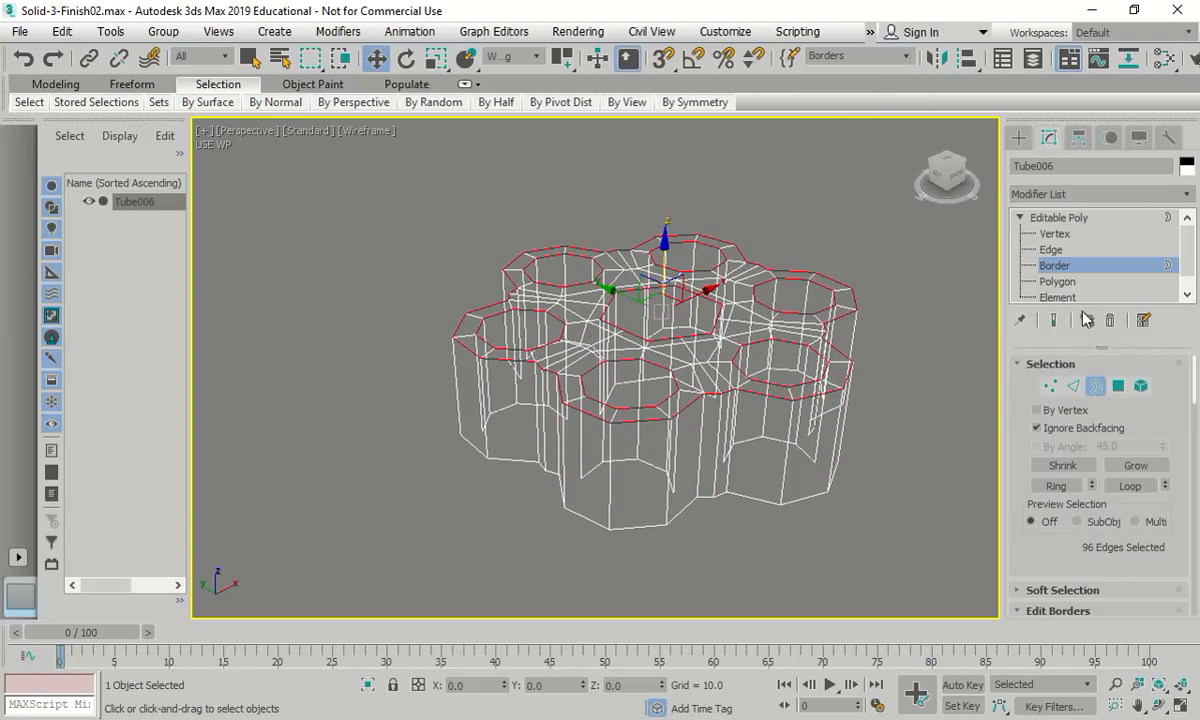
pyautogui.scroll(-2, 1141, 484)
pyautogui.scroll(-2, 1141, 484)
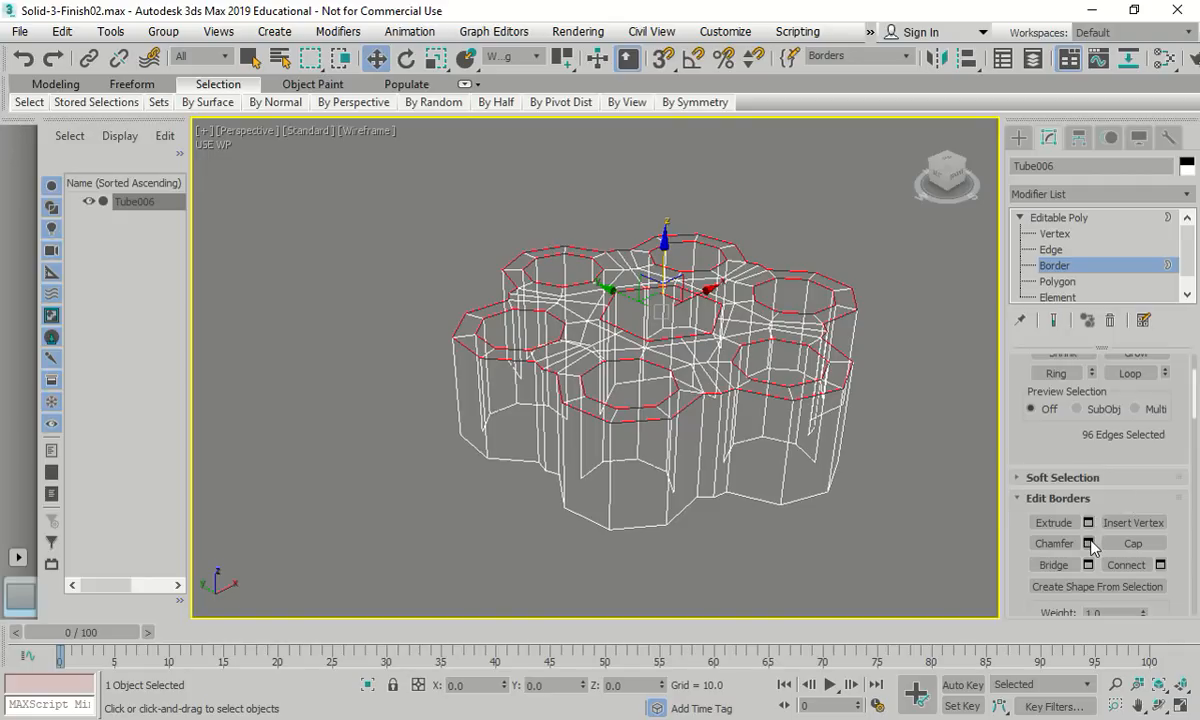
pyautogui.click(1088, 543)
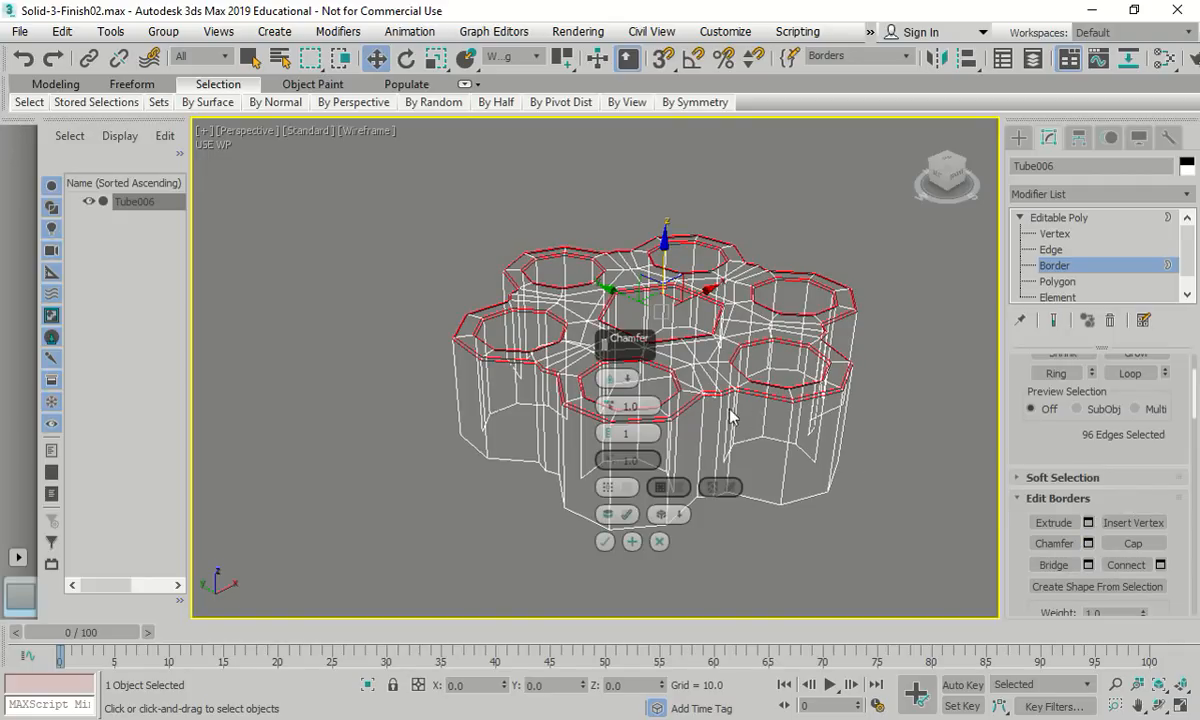
pyautogui.click(612, 378)
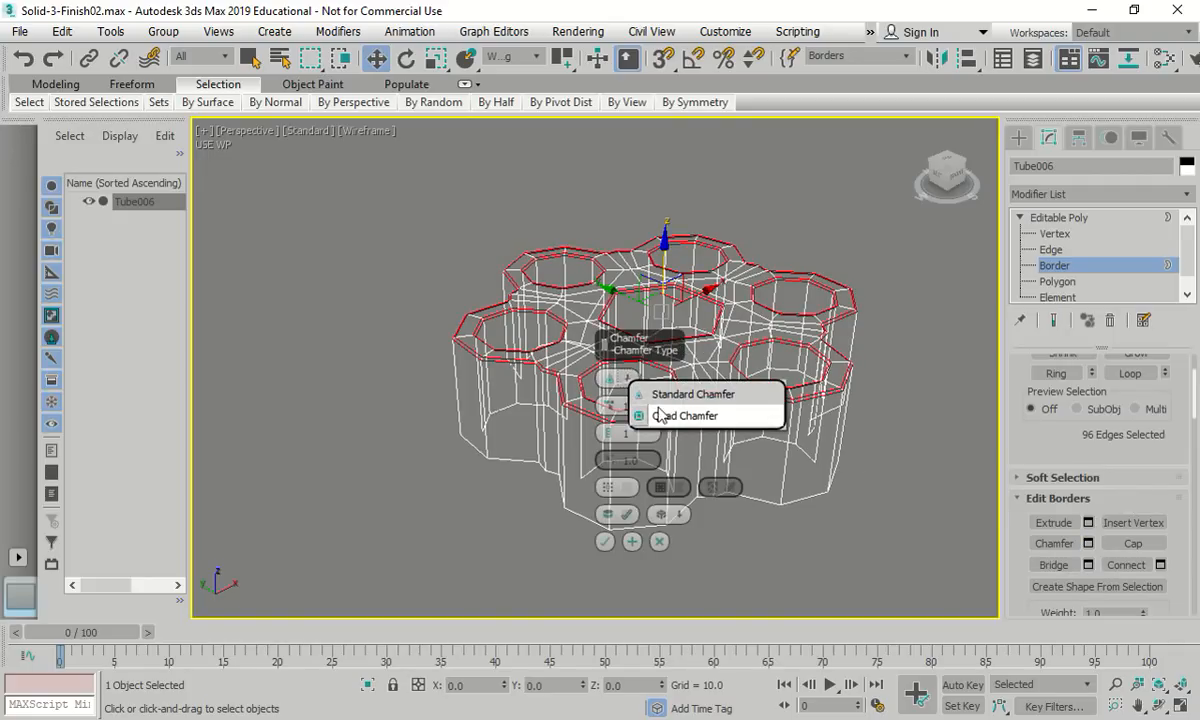
pyautogui.click(665, 420)
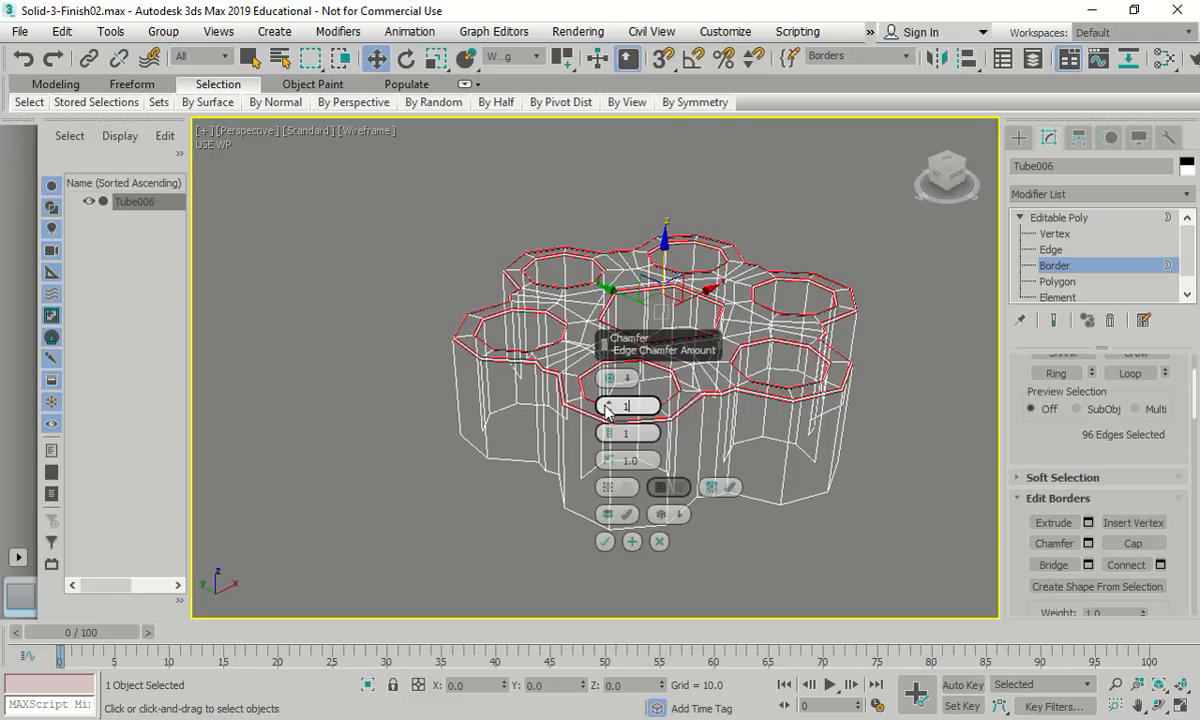
pyautogui.click(604, 541)
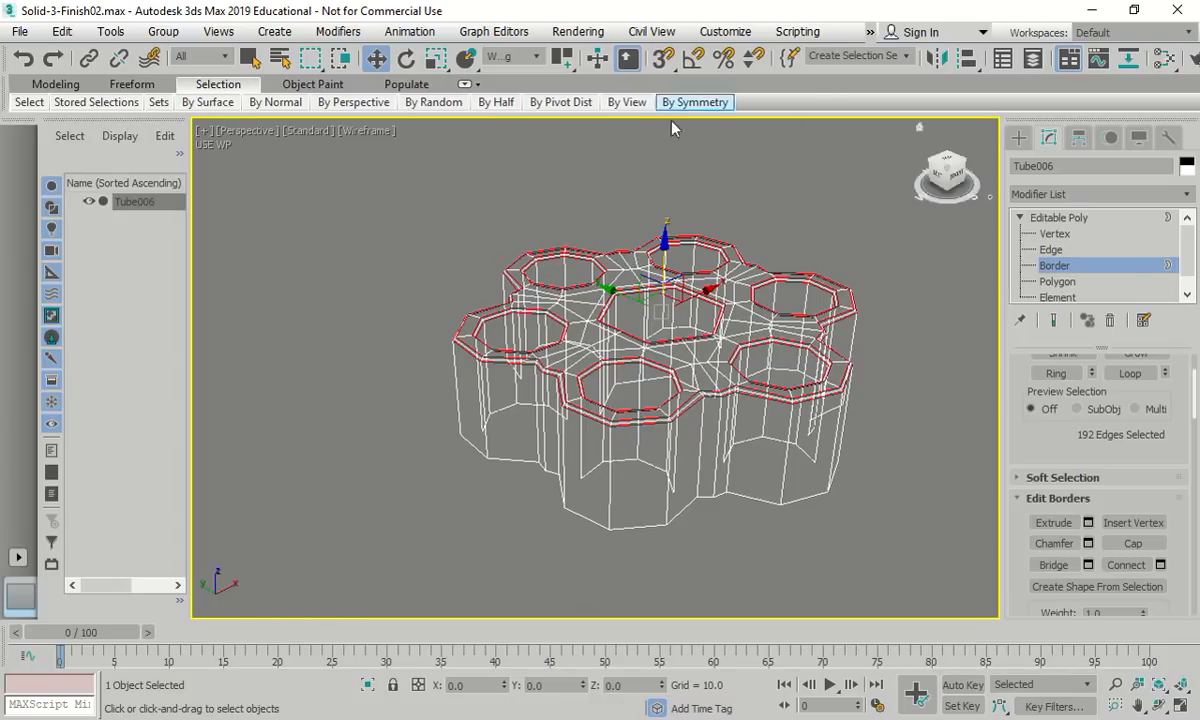
# Add a MeshSmooth modifier to the chamfered model
pyautogui.click(1088, 194)
pyautogui.click(1086, 195)
pyautogui.click(1086, 194)
pyautogui.scroll(-12, 1068, 556)
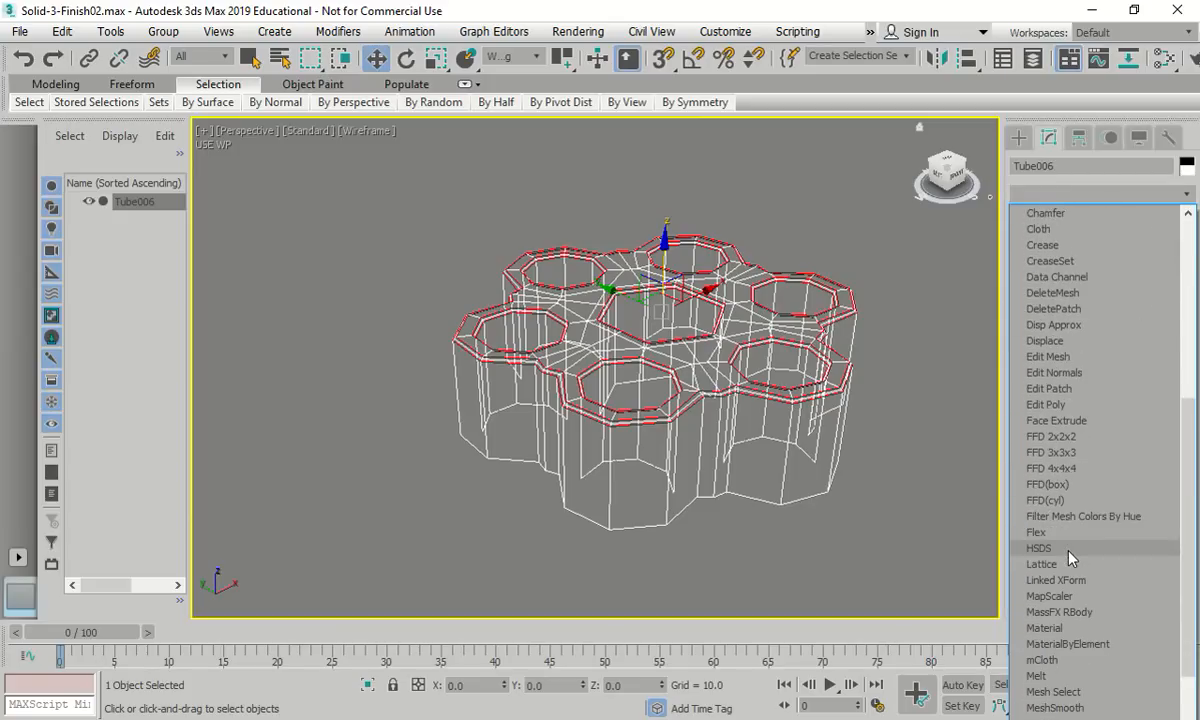
pyautogui.scroll(-2, 1068, 556)
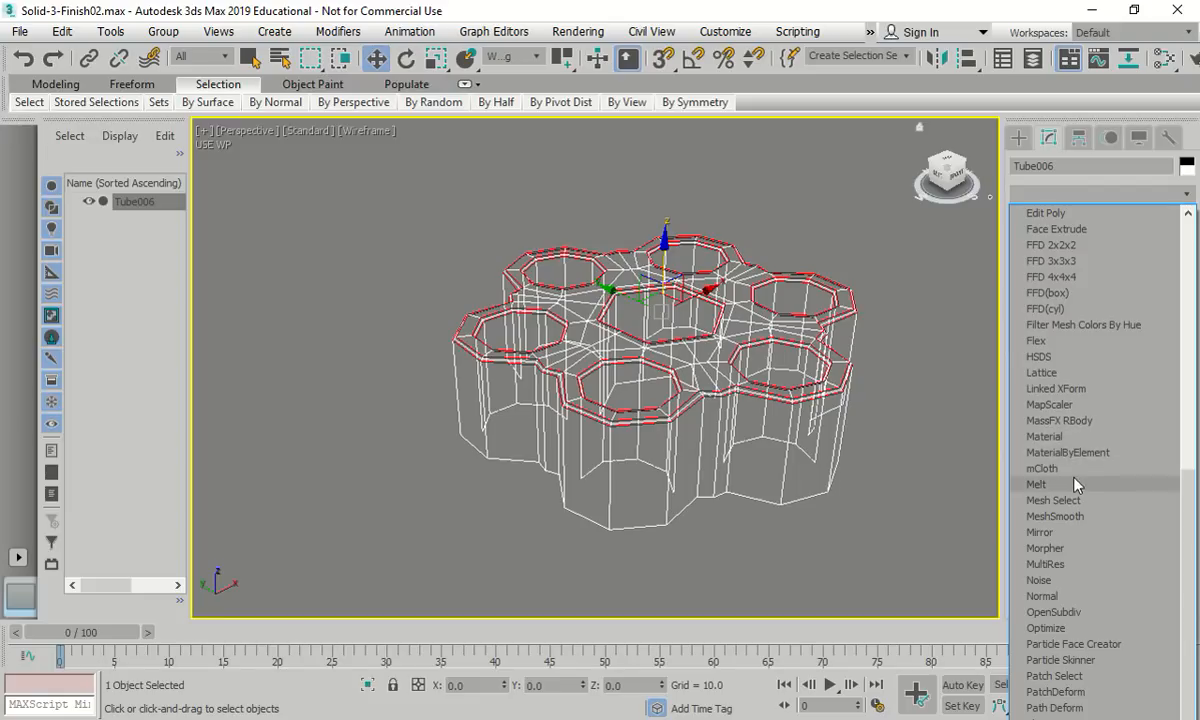
pyautogui.click(1060, 516)
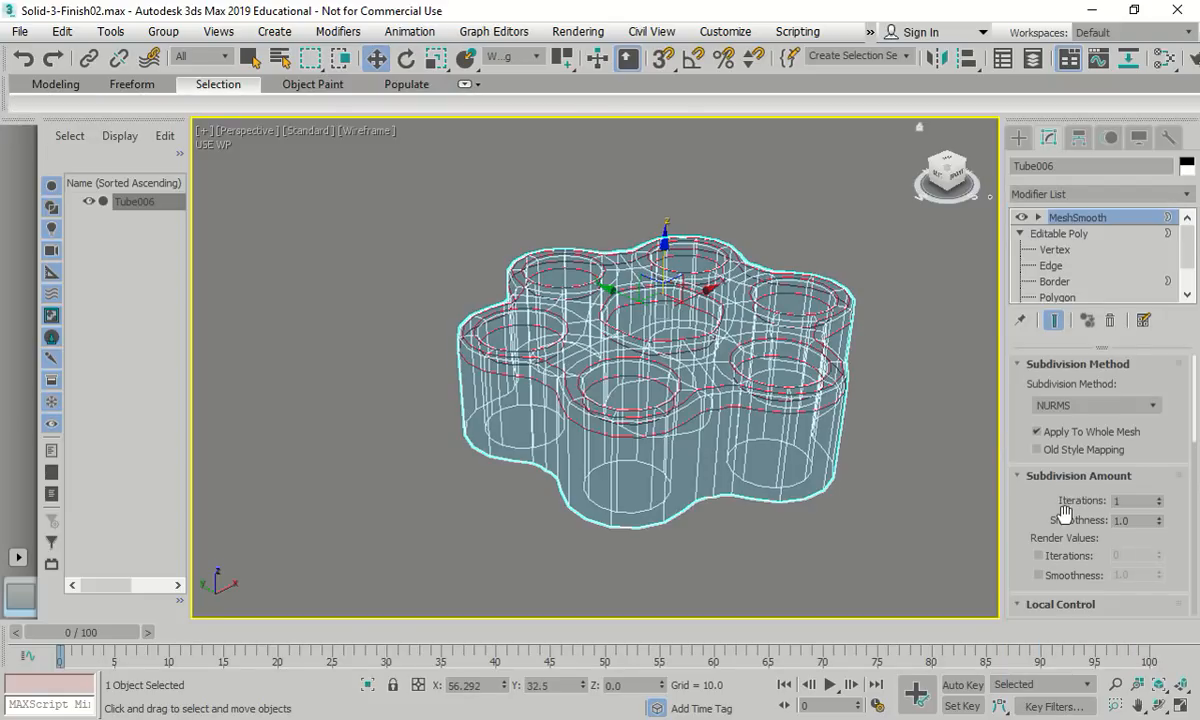
# Compare MeshSmooth with Apply To Whole Mesh off and on, keep it on, set 3 iterations, and deselect the model
pyautogui.click(1038, 433)
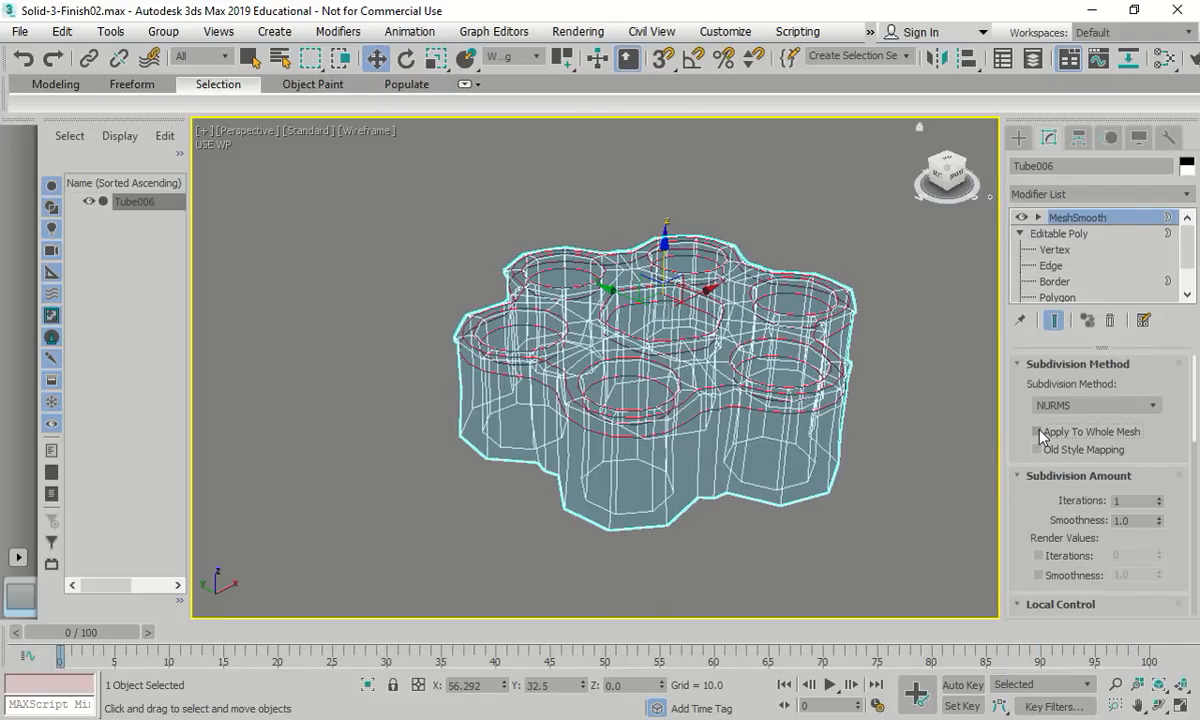
pyautogui.click(1038, 433)
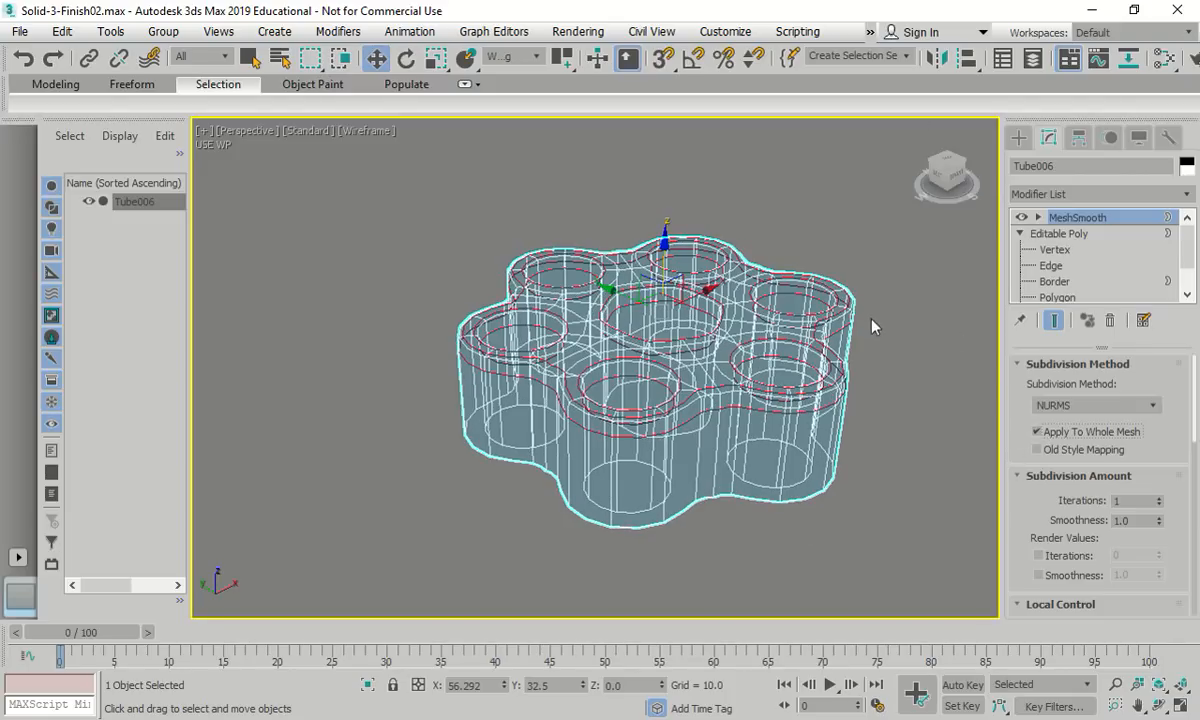
pyautogui.doubleClick(1137, 501)
pyautogui.write('3')
pyautogui.press('Return')
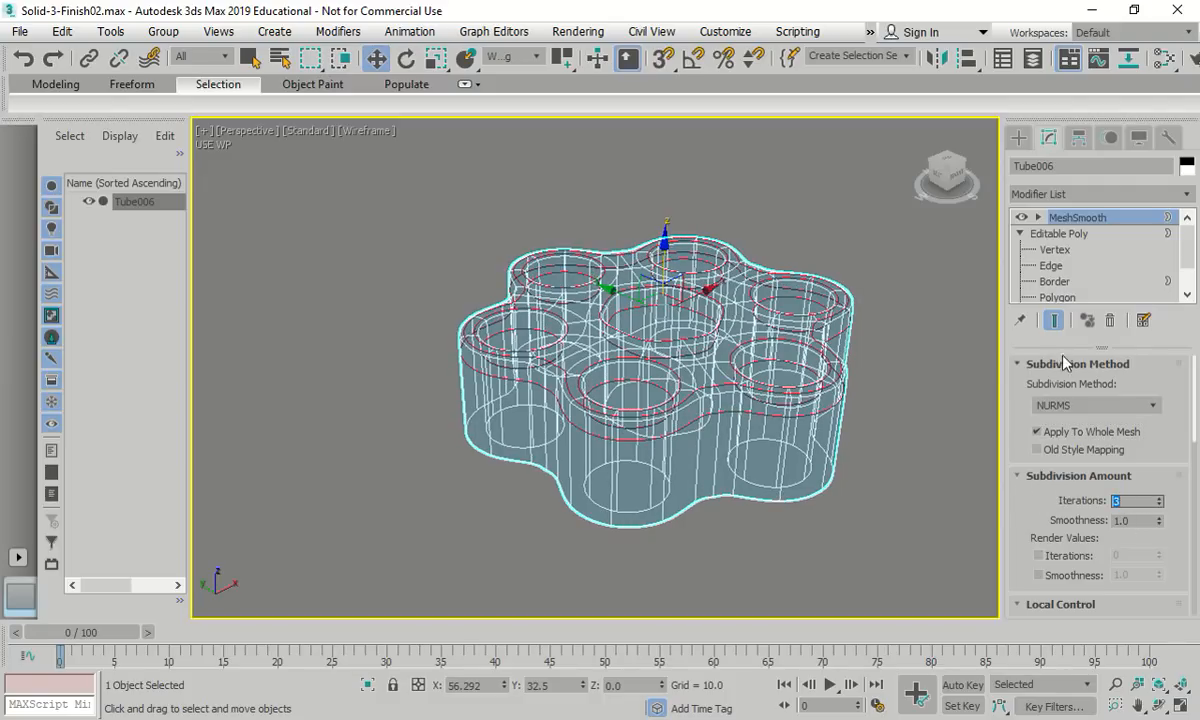
pyautogui.click(900, 289)
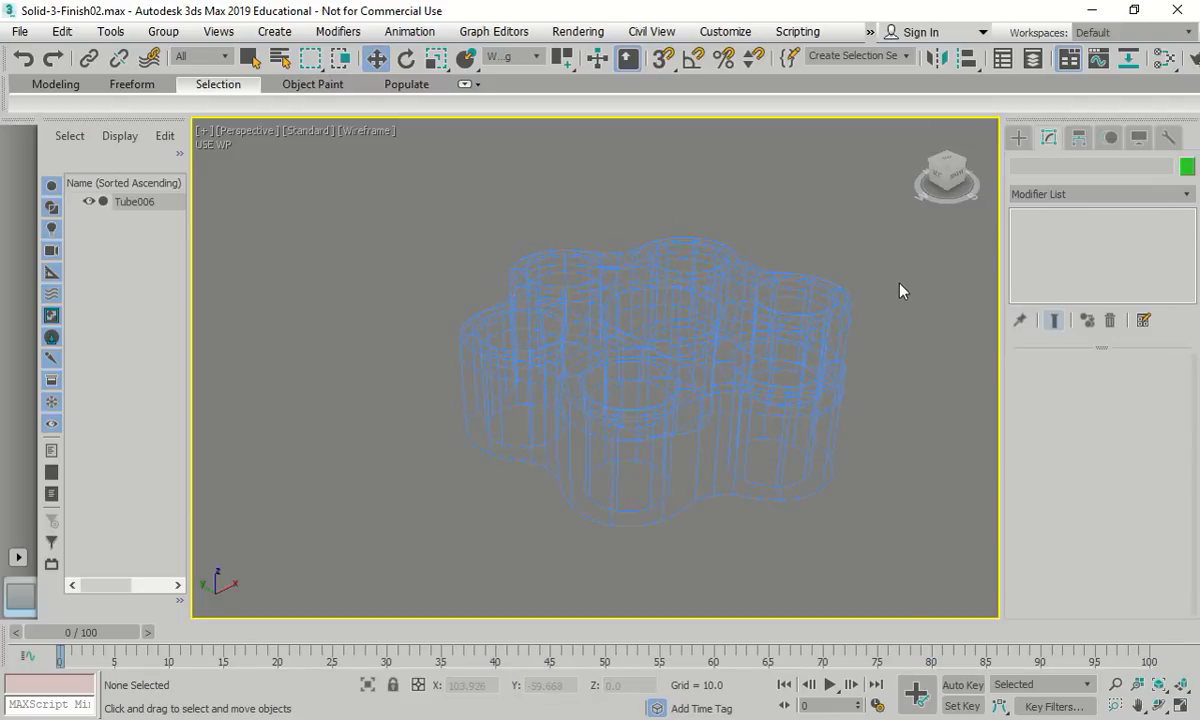
pyautogui.click(844, 308)
pyautogui.rightClick(840, 305)
pyautogui.moveTo(880, 510)
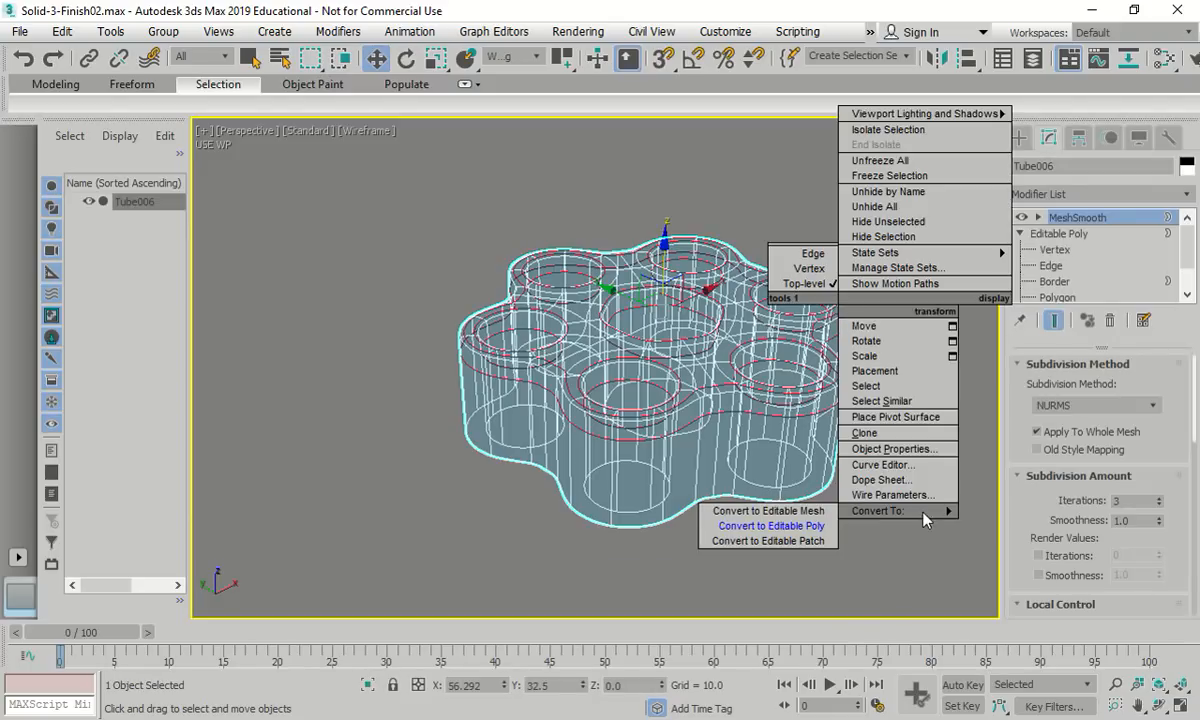
pyautogui.click(745, 494)
pyautogui.click(893, 524)
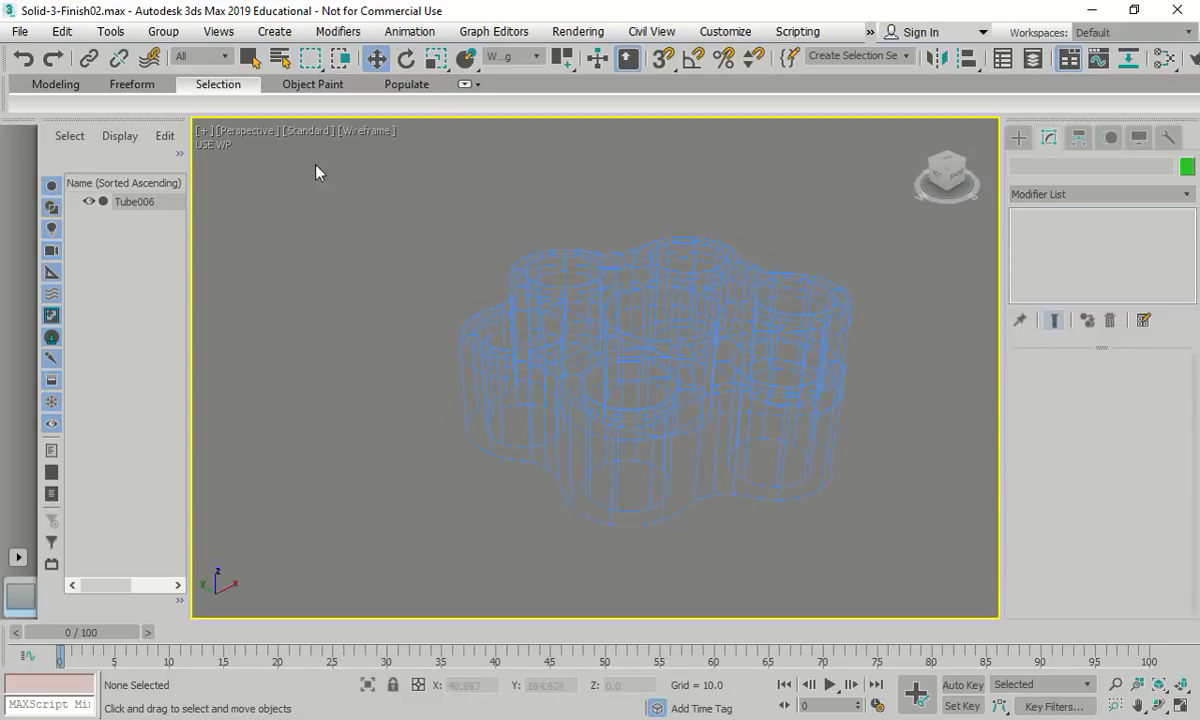
# Shade the perspective view as Clay and inspect the smoothed solid's central opening and surrounding holes from above
pyautogui.click(366, 131)
pyautogui.click(428, 252)
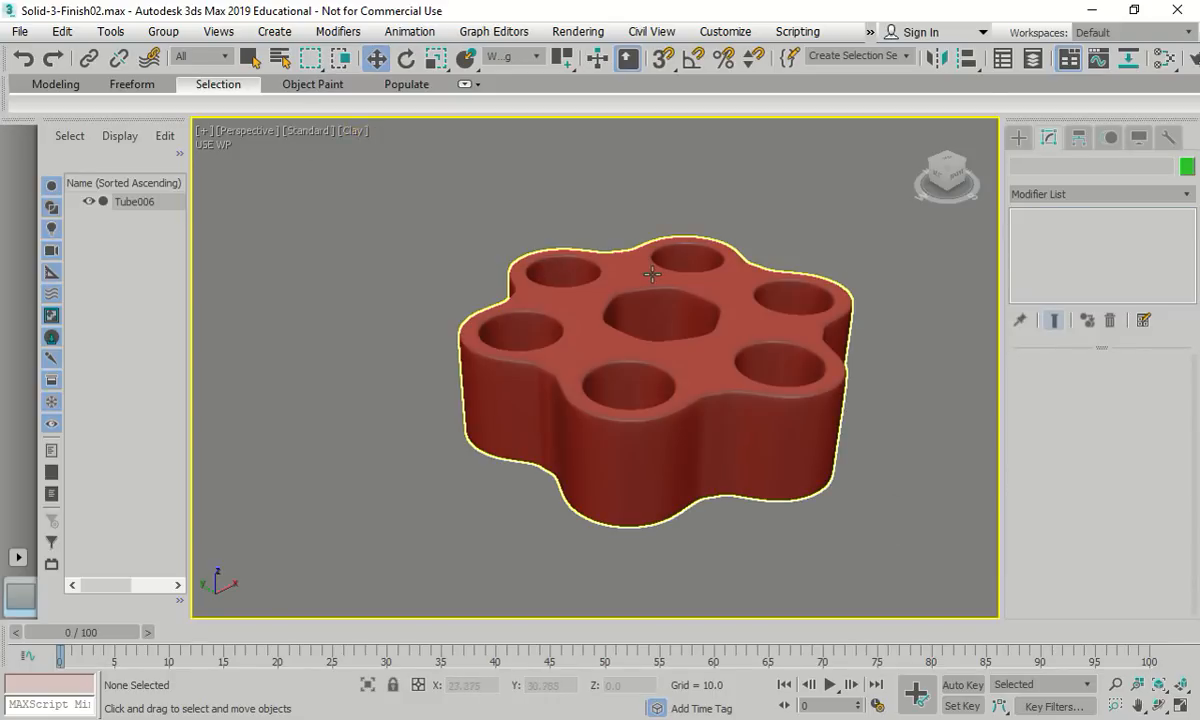
pyautogui.keyDown('alt'); pyautogui.moveTo(657, 289); pyautogui.dragTo(517, 348, button='middle'); pyautogui.keyUp('alt')
pyautogui.scroll(5, 574, 378)
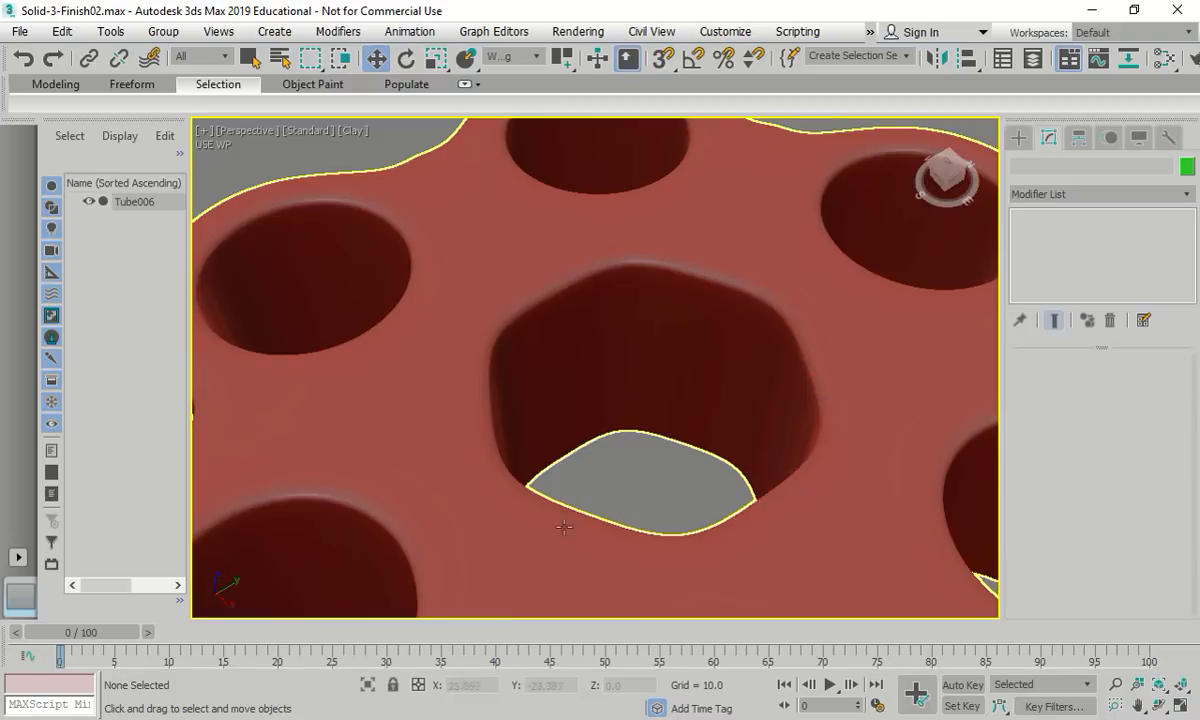
pyautogui.scroll(-5, 563, 527)
pyautogui.keyDown('alt'); pyautogui.moveTo(612, 413); pyautogui.dragTo(578, 465, button='middle'); pyautogui.keyUp('alt')
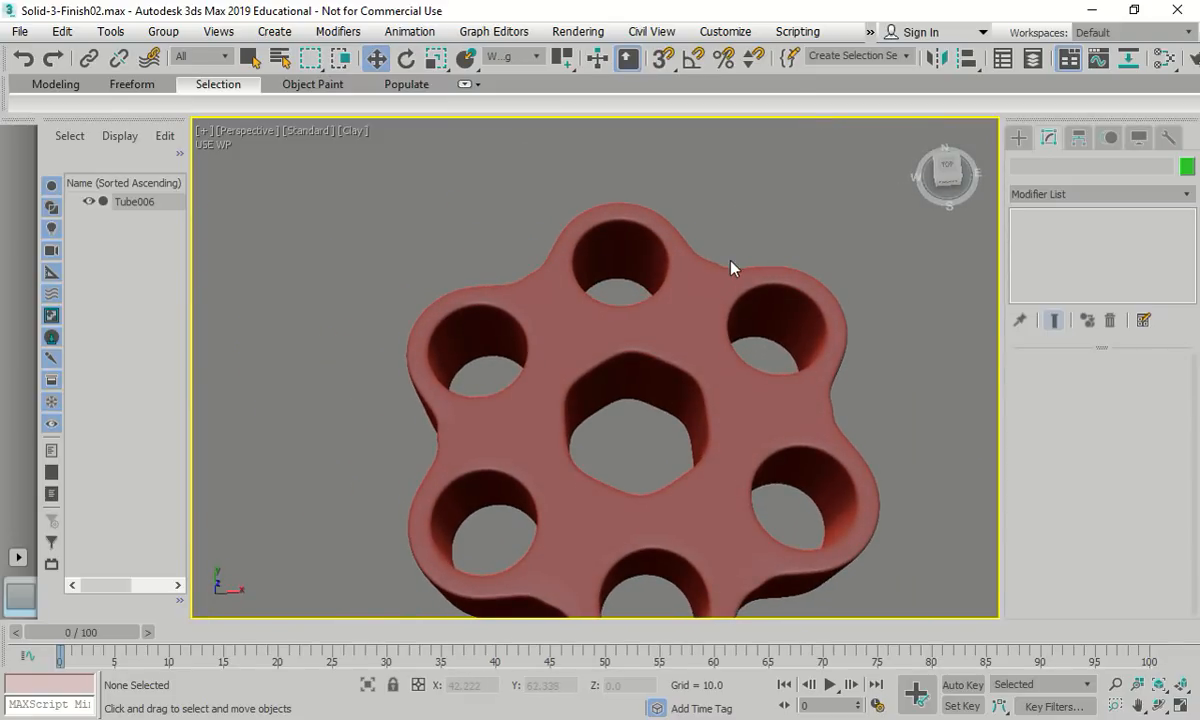
# Save the scene under the name Solid-3-Finish in the Unit-M4 folder, replacing the existing file
pyautogui.click(20, 31)
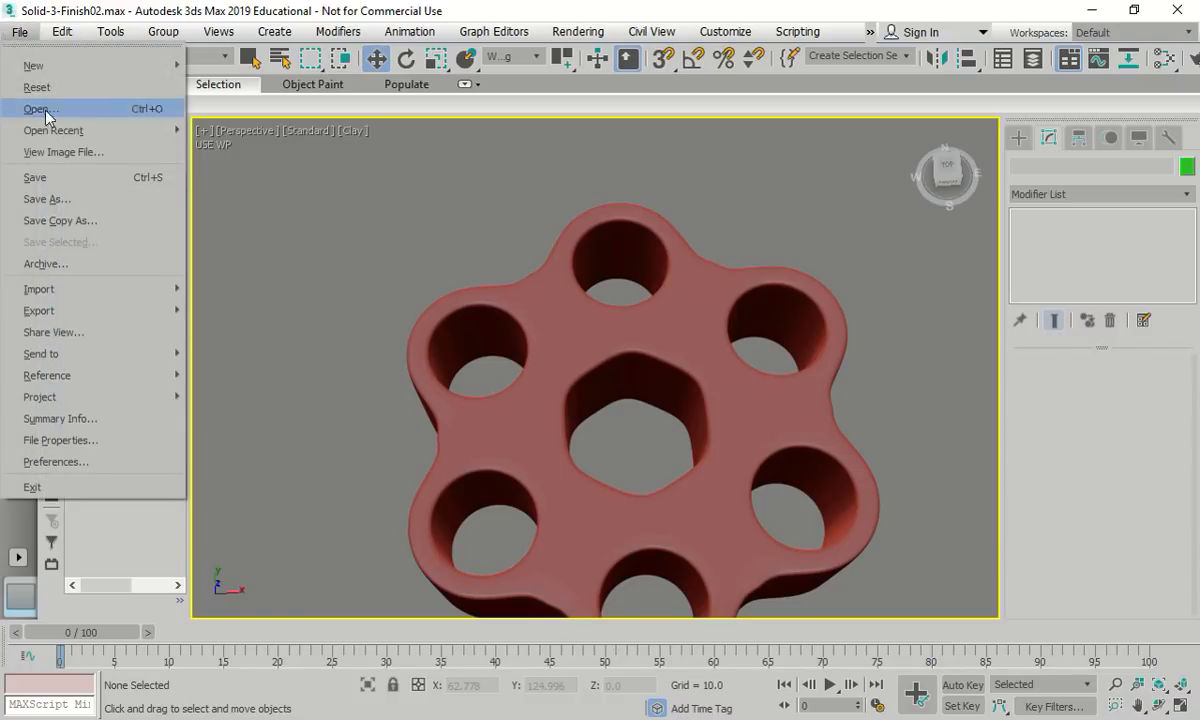
pyautogui.click(44, 192)
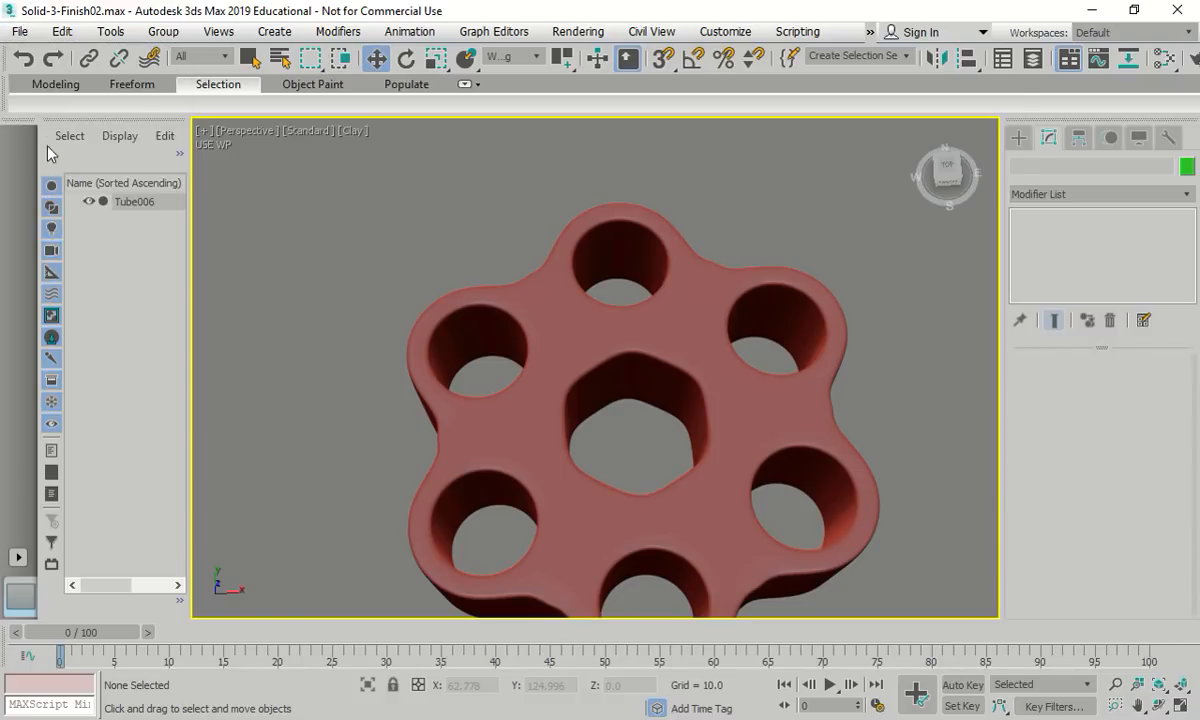
pyautogui.click(545, 458)
pyautogui.press('BackSpace')
pyautogui.press('BackSpace')
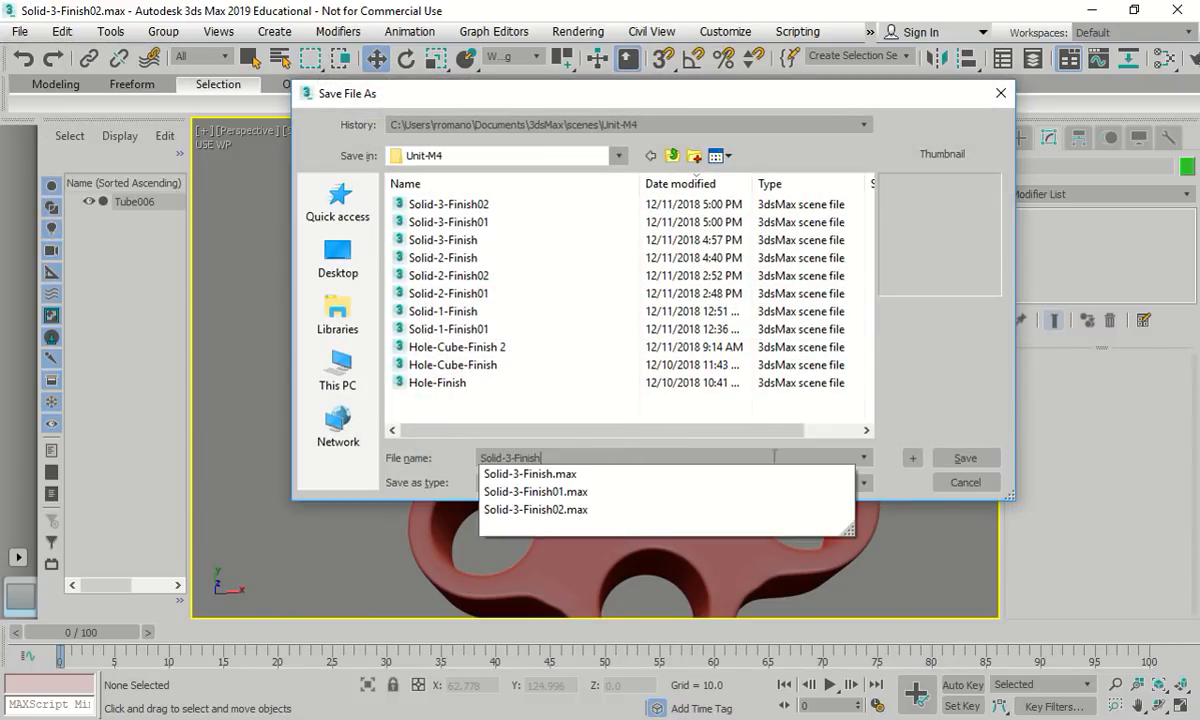
pyautogui.click(965, 458)
pyautogui.click(630, 437)
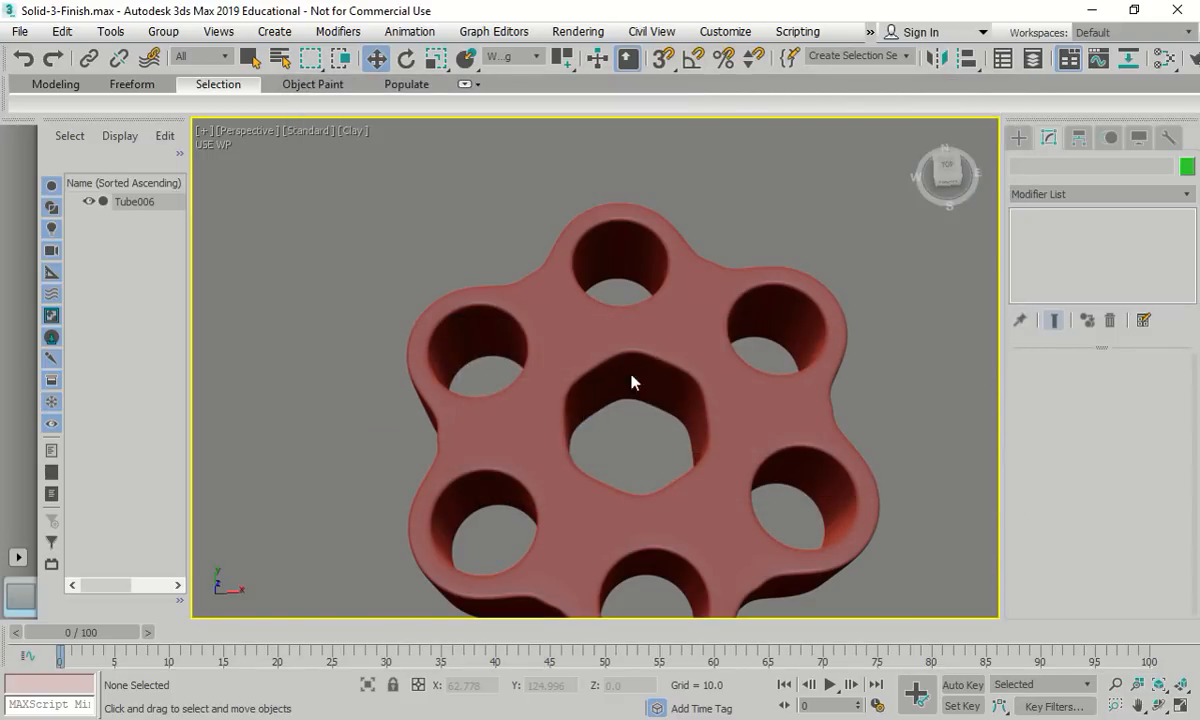